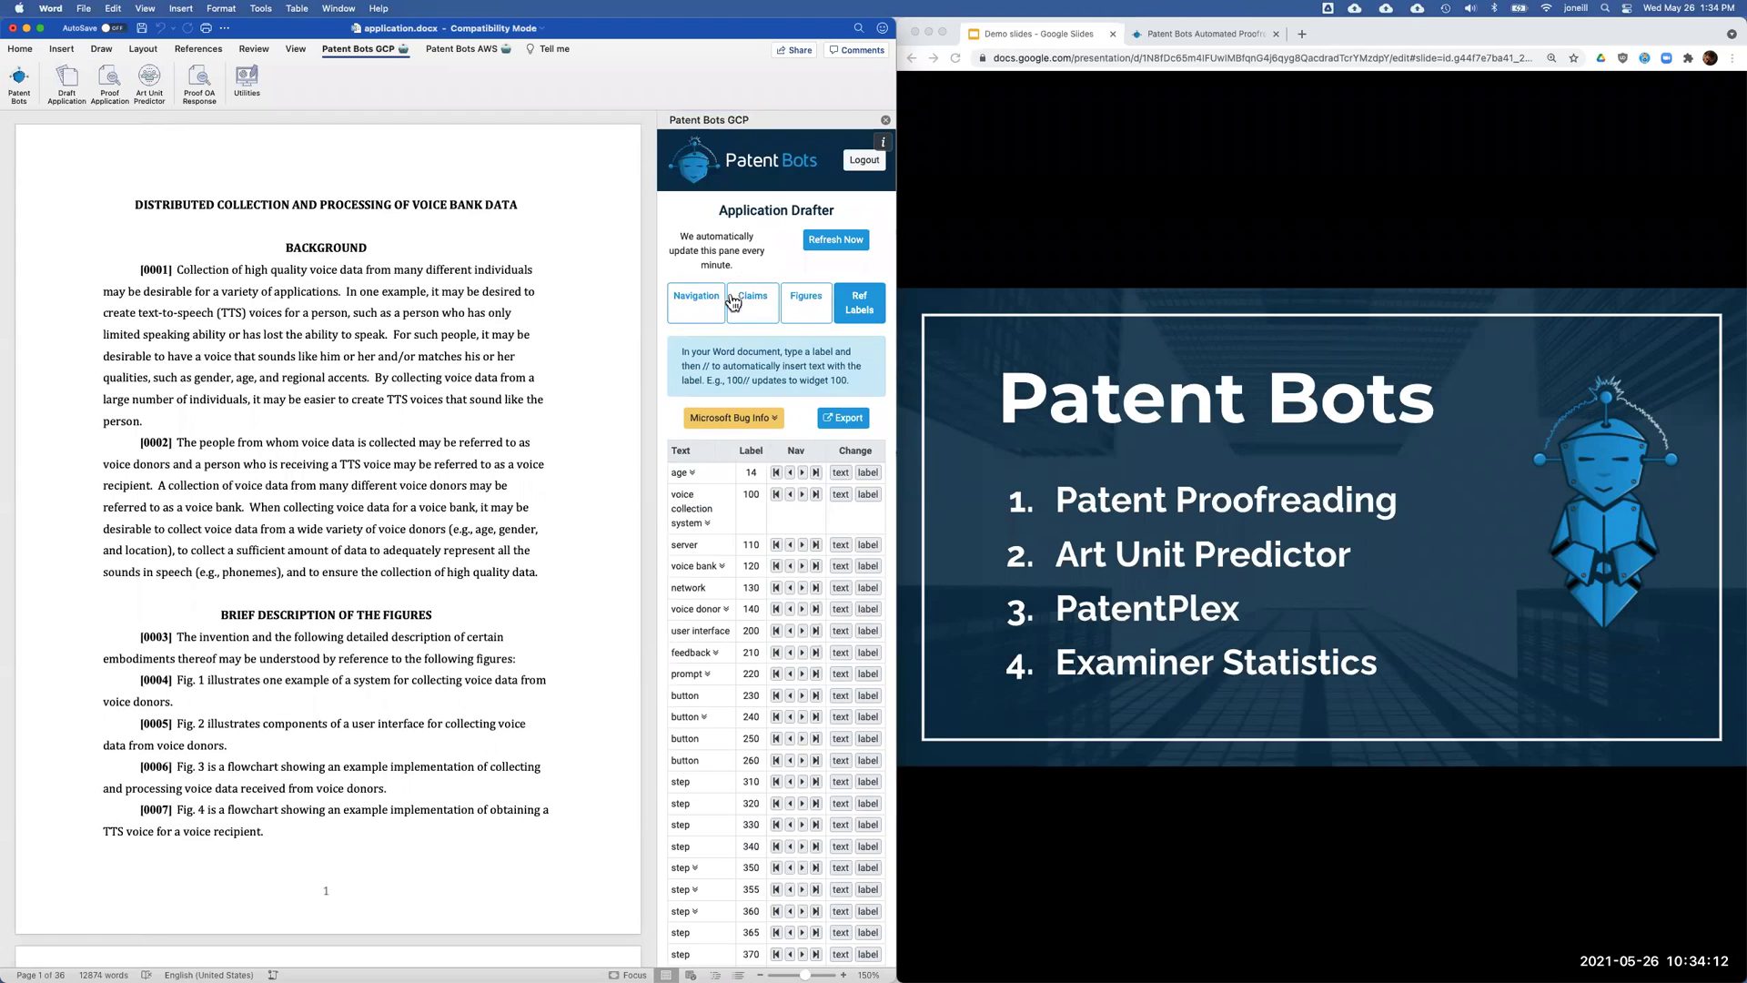
Cycle through the Claims, Figures and Ref Labels views of the Patent Bots pane, ending on Navigation
{"action": "left_click", "coordinate": [699, 303]}
{"action": "left_click", "coordinate": [754, 303]}
{"action": "left_click", "coordinate": [802, 303]}
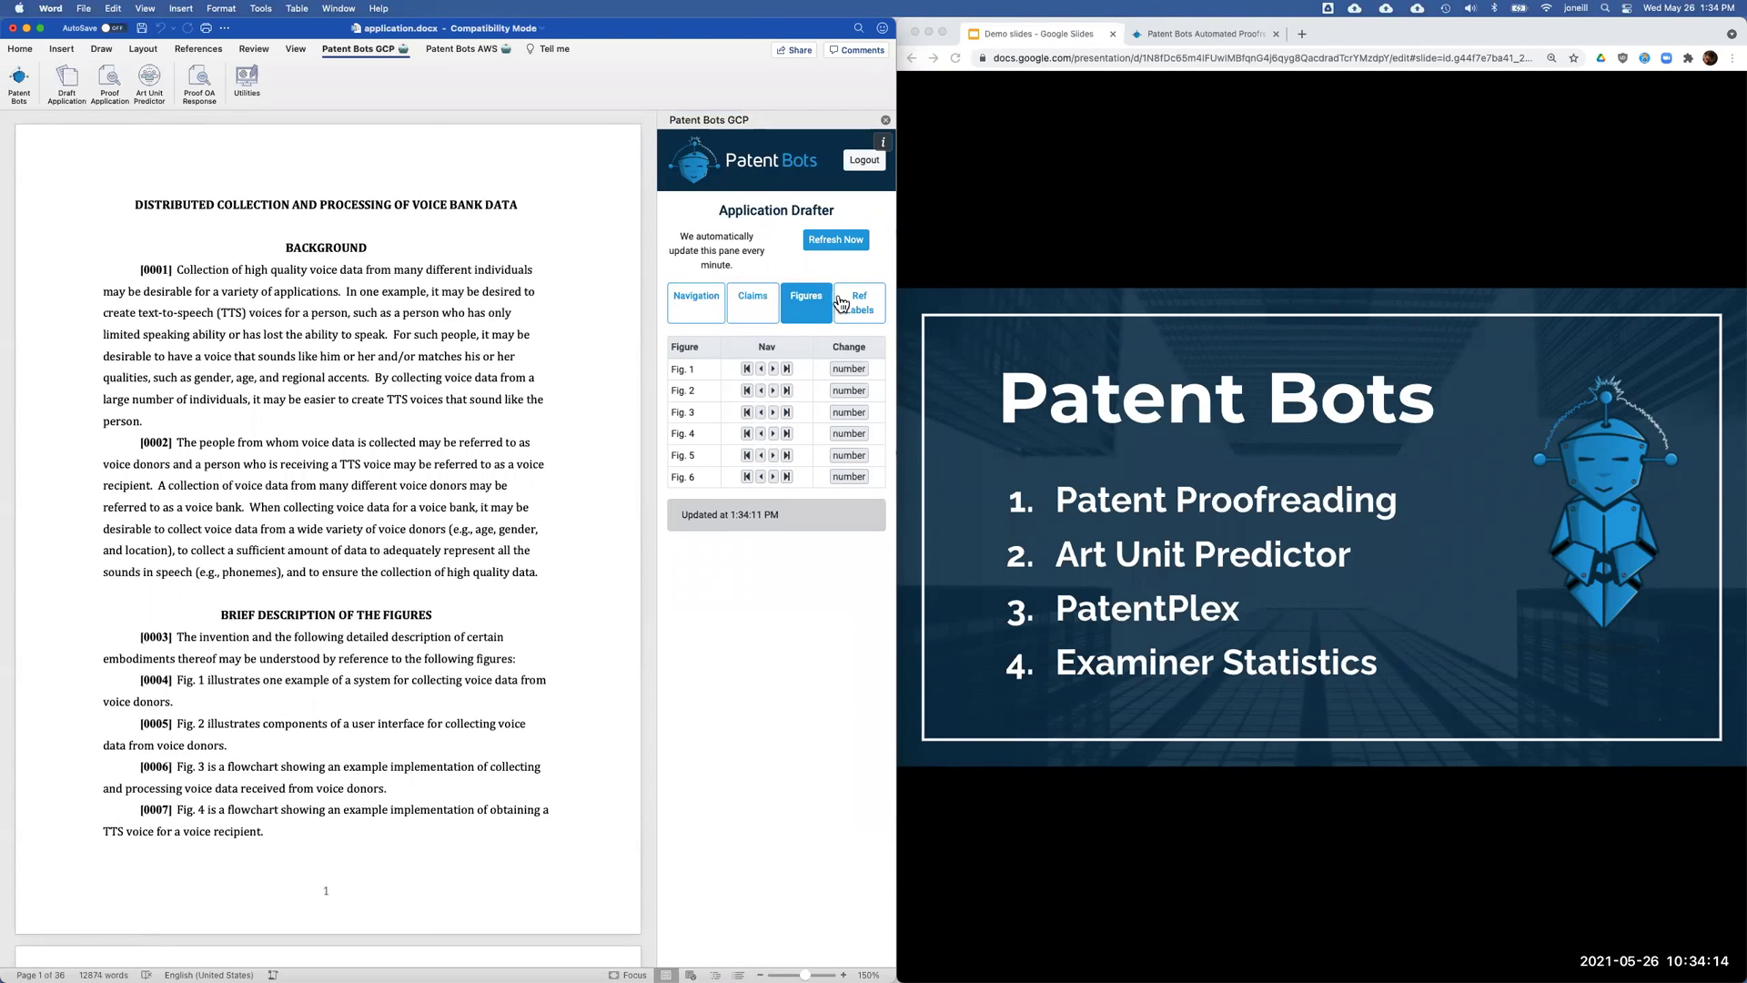
{"action": "left_click", "coordinate": [859, 303]}
{"action": "left_click", "coordinate": [695, 301]}
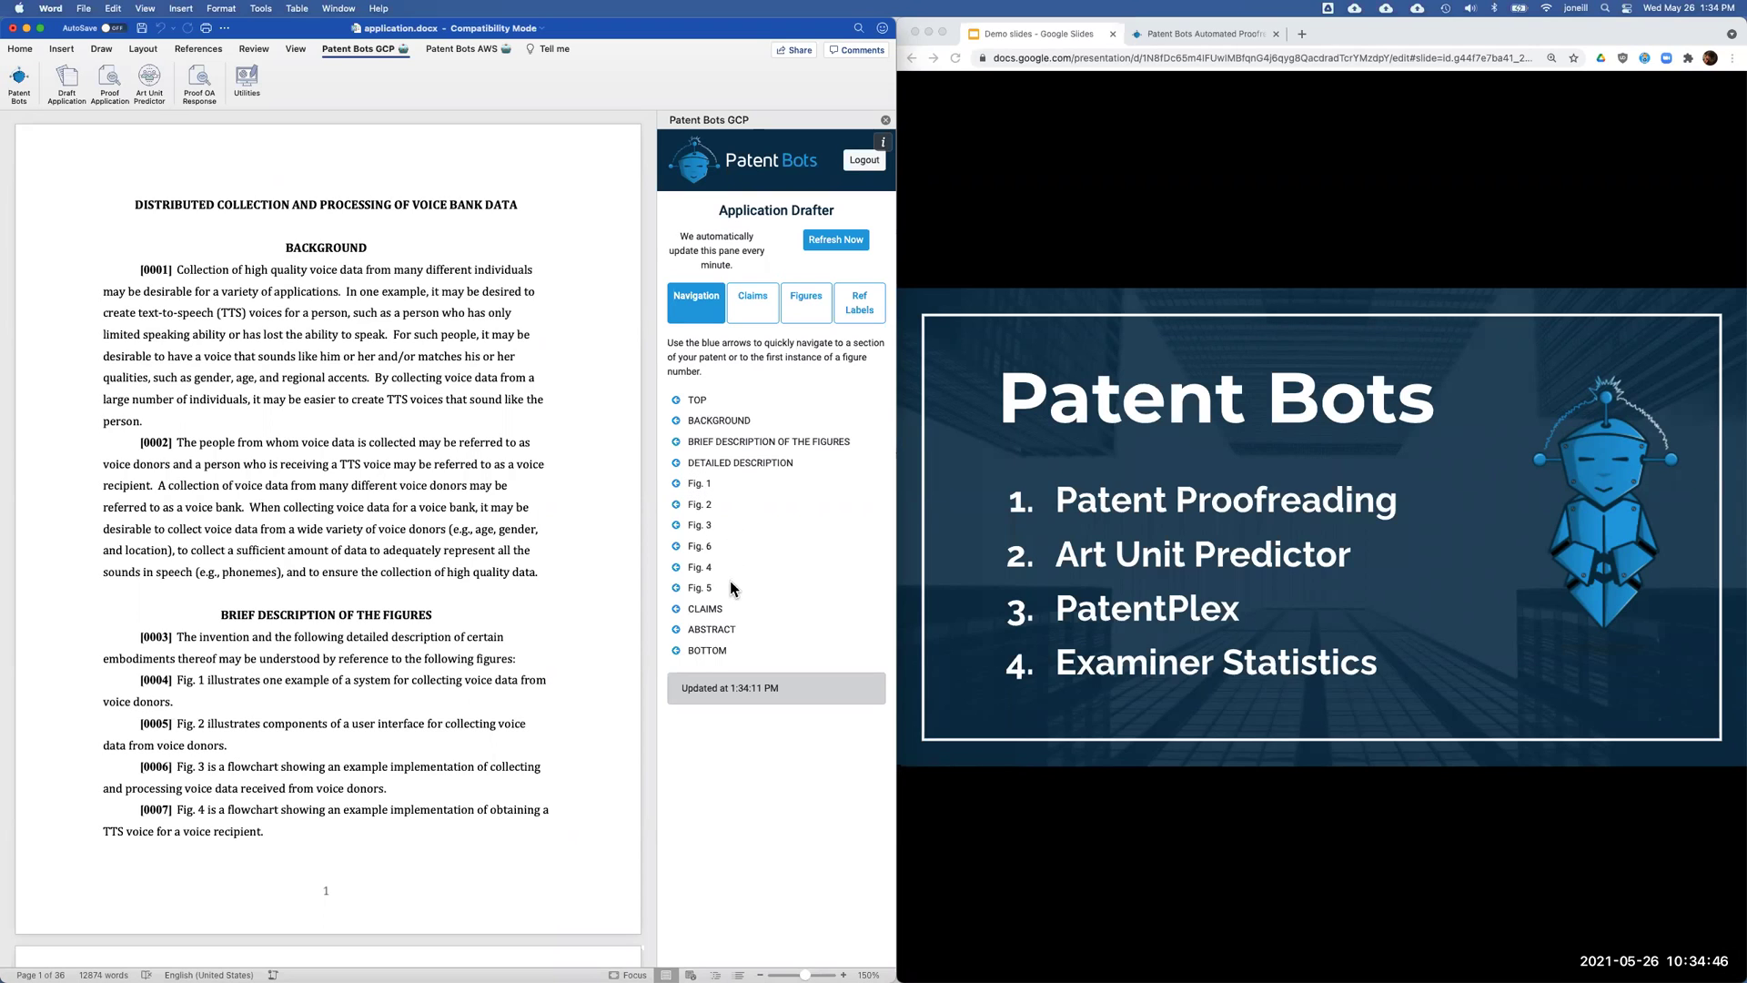
Jump to CLAIMS, then DETAILED DESCRIPTION, then back to CLAIMS on page 29 via the navigation list
{"action": "left_click", "coordinate": [675, 607]}
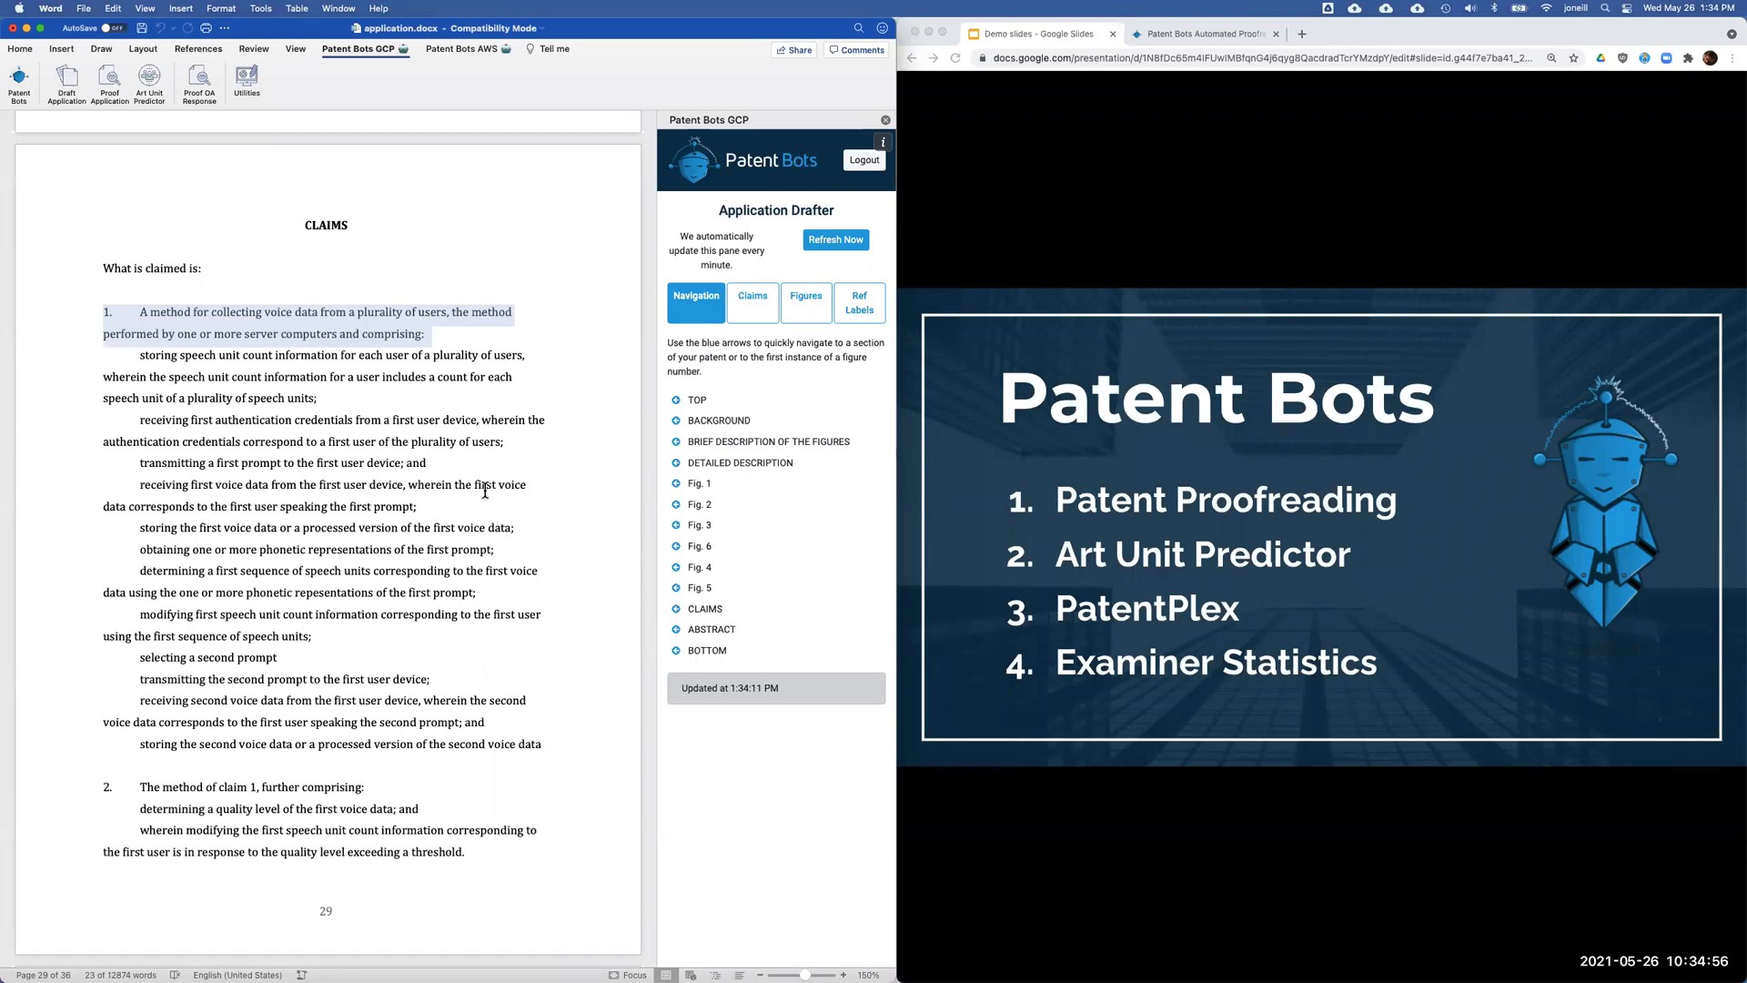
{"action": "left_click", "coordinate": [676, 462]}
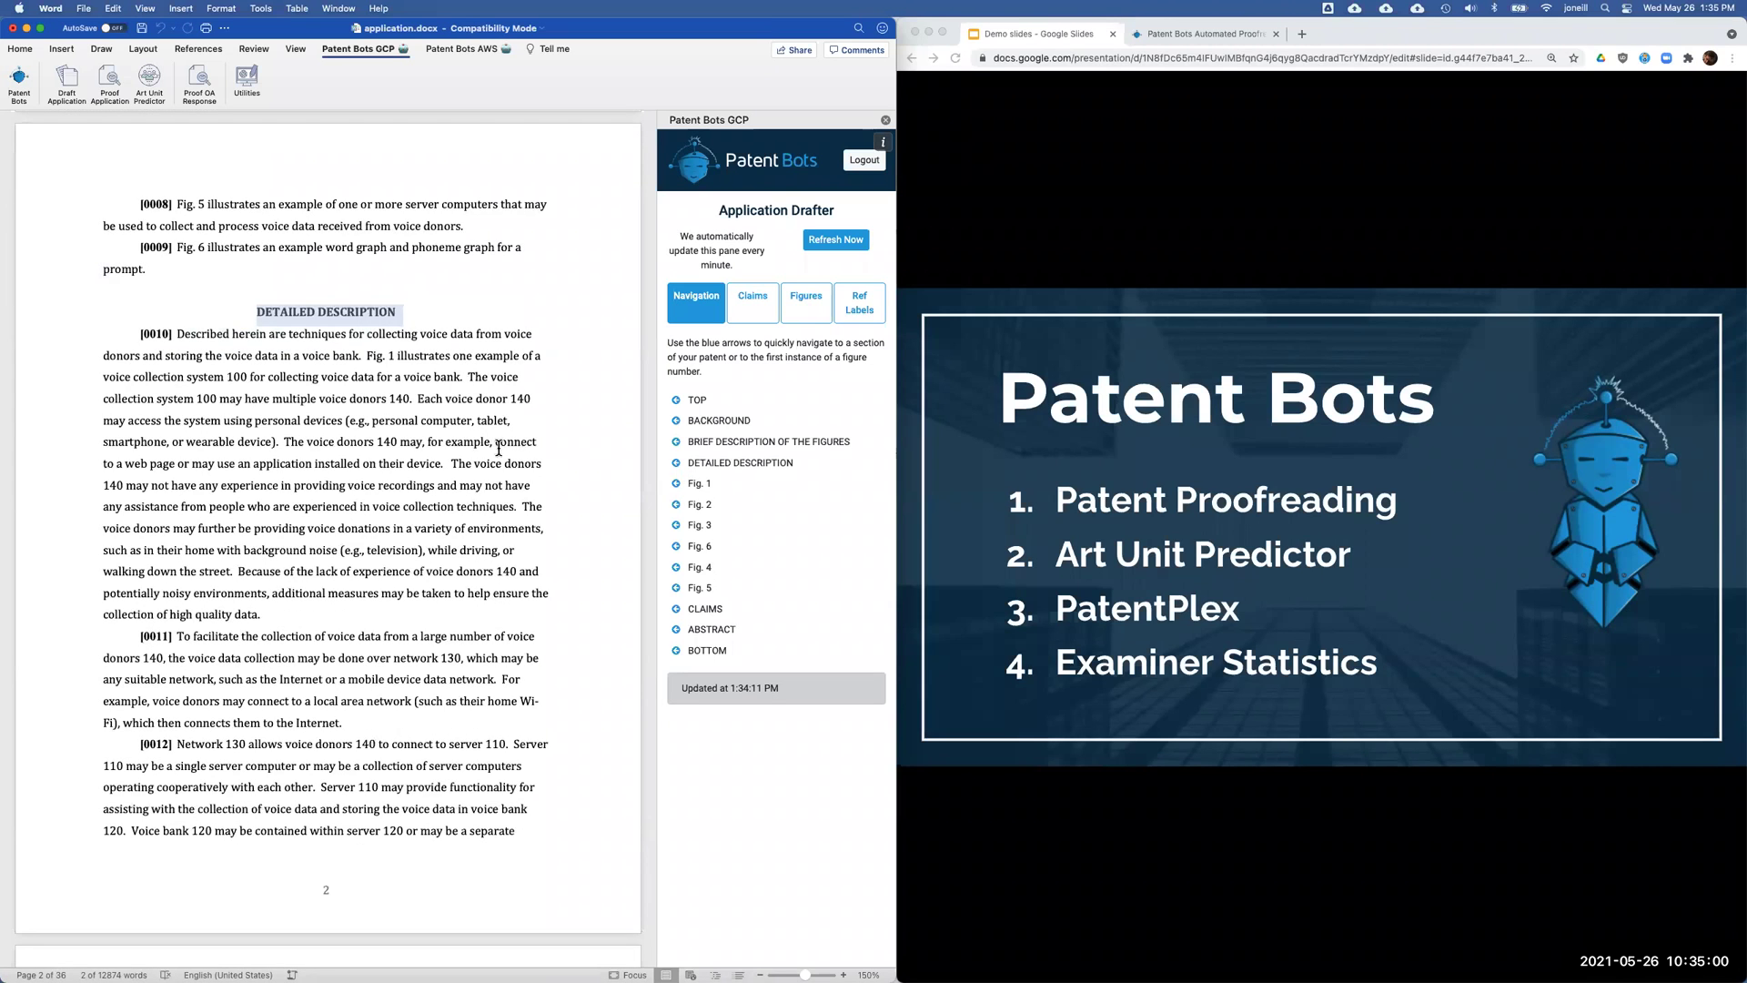
{"action": "scroll", "coordinate": [475, 465], "scroll_direction": "up", "scroll_amount": 1}
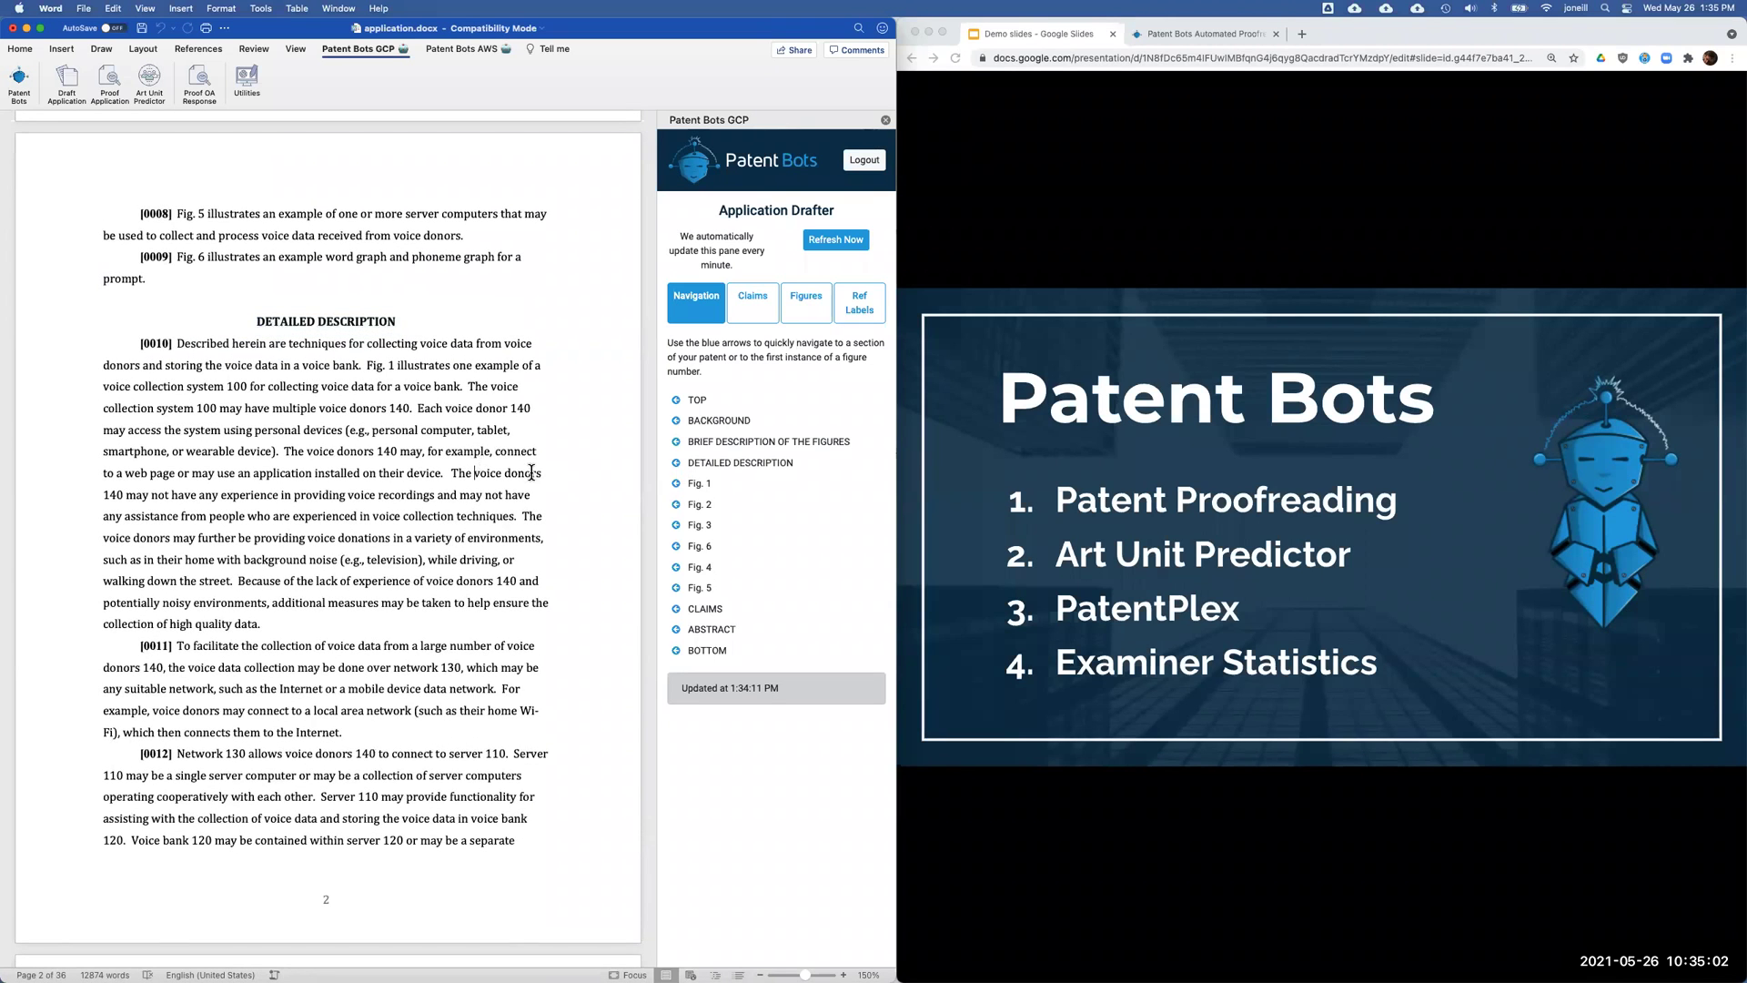
{"action": "left_click", "coordinate": [675, 606]}
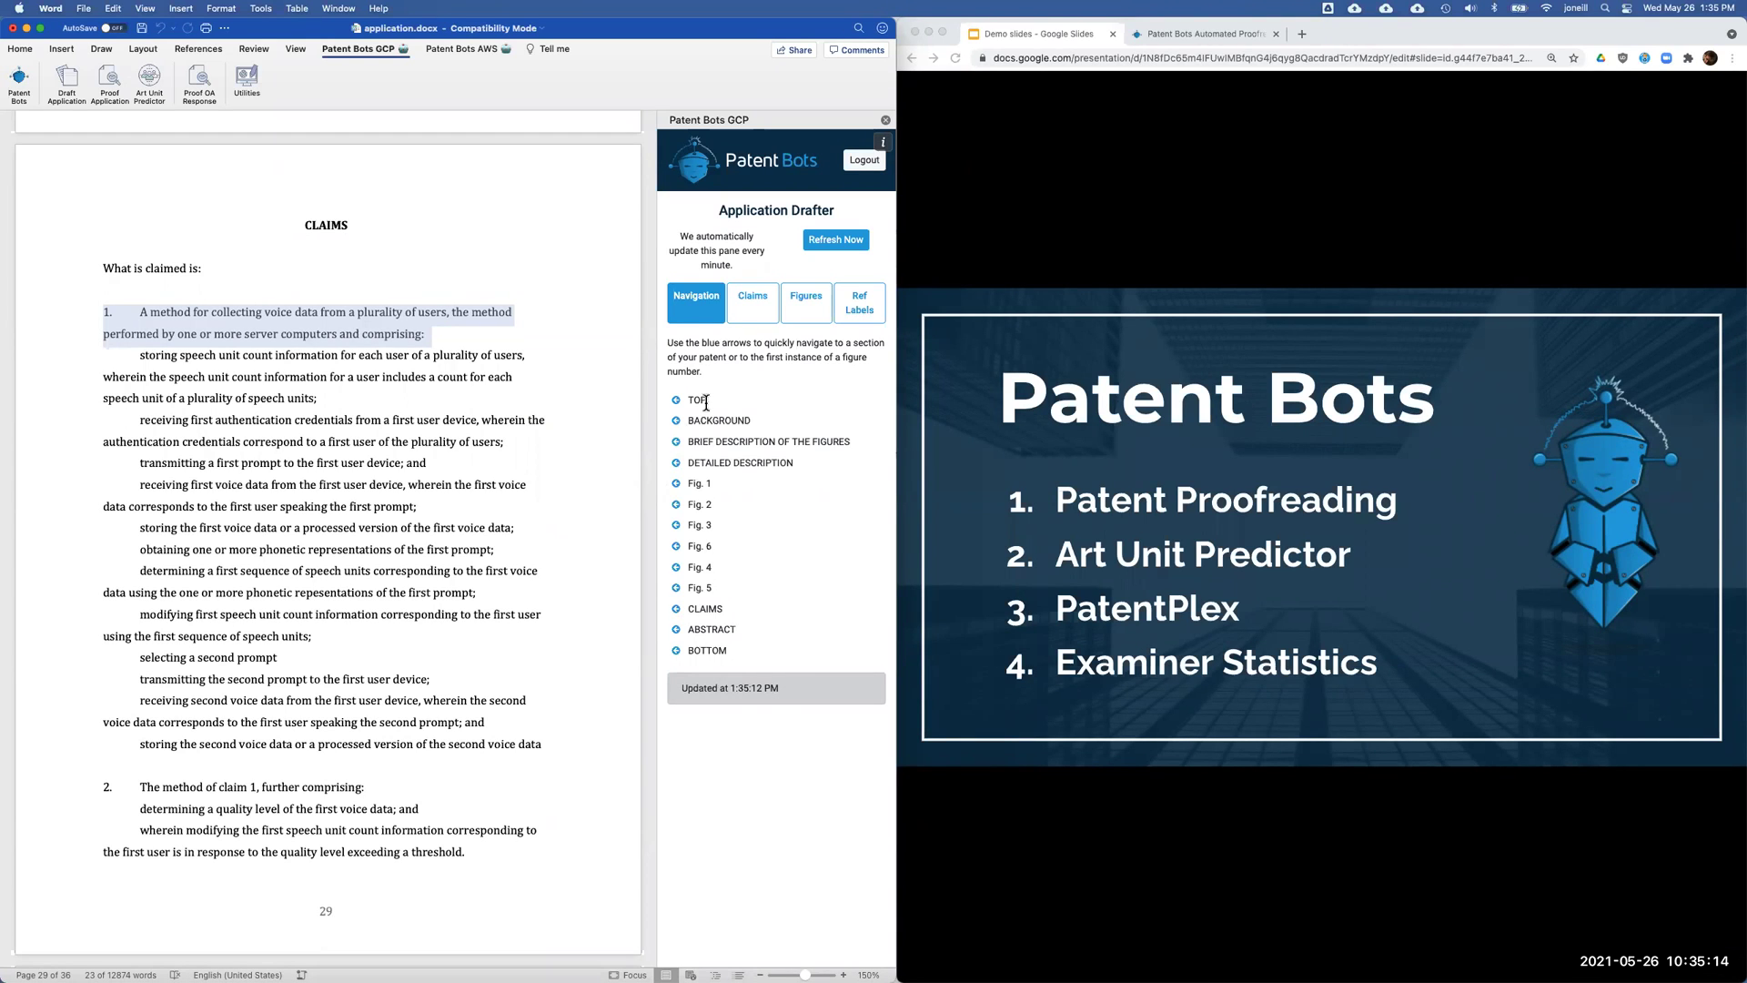
Glance at the reference label table, then jump to the TOP of the document from Navigation
{"action": "left_click", "coordinate": [861, 302]}
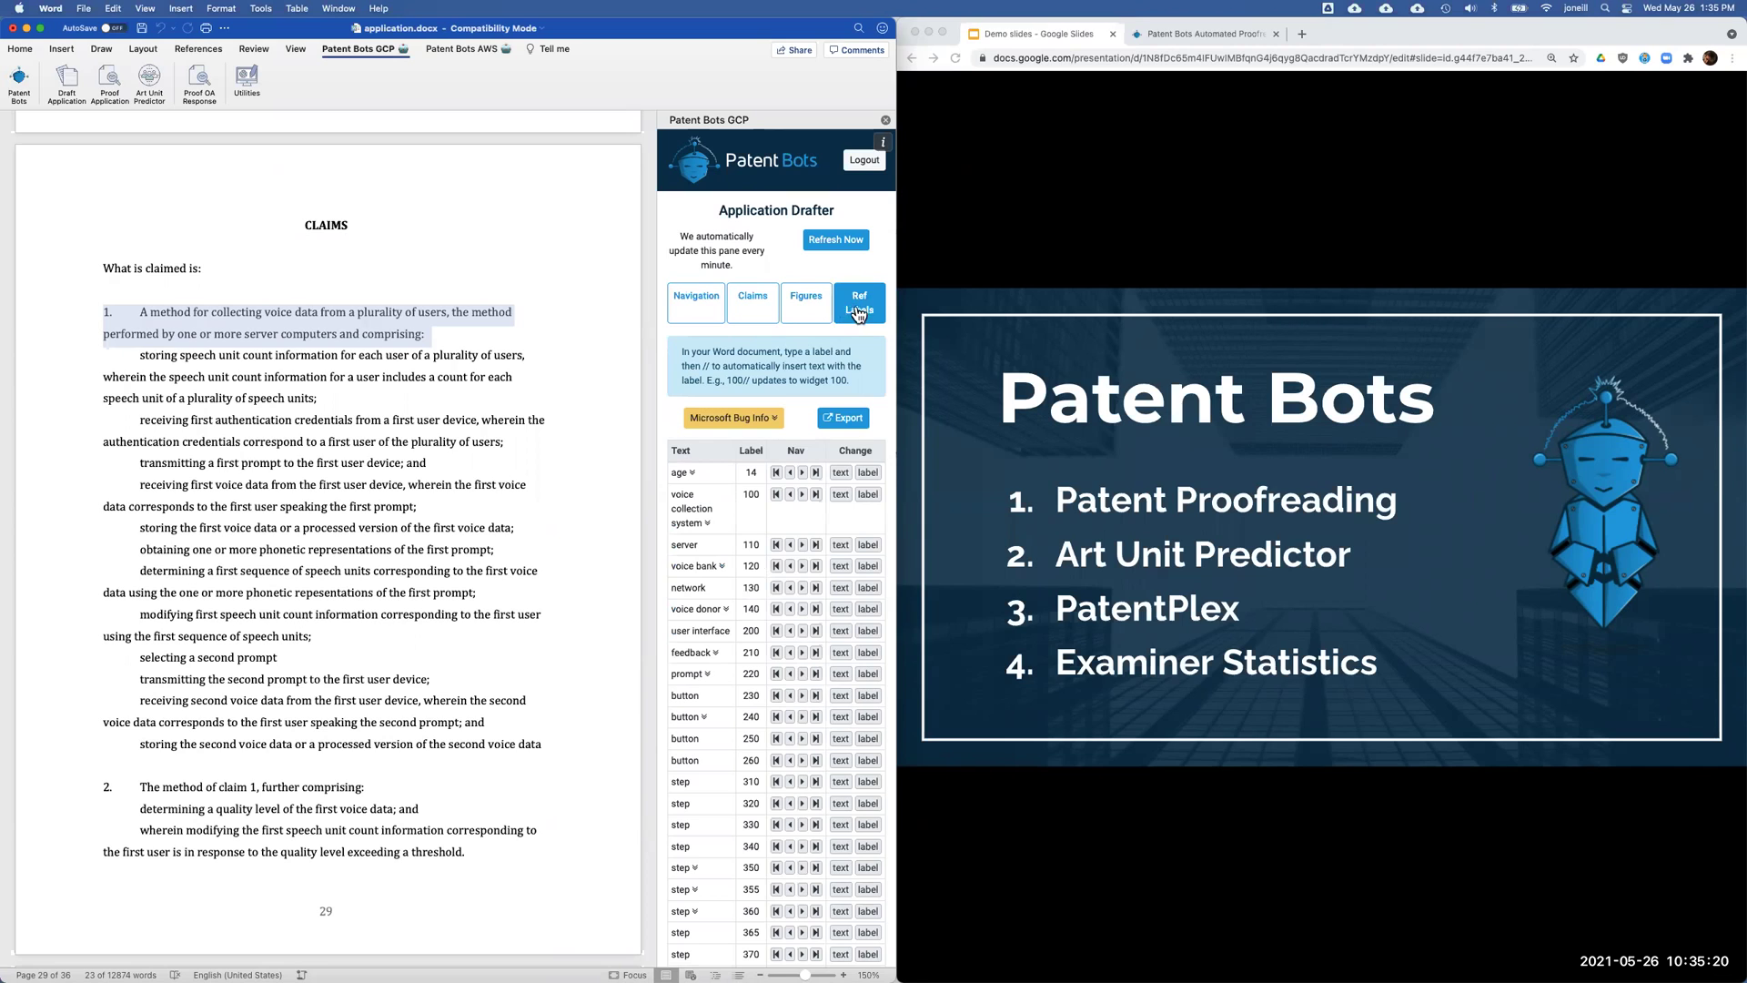
{"action": "left_click", "coordinate": [714, 305]}
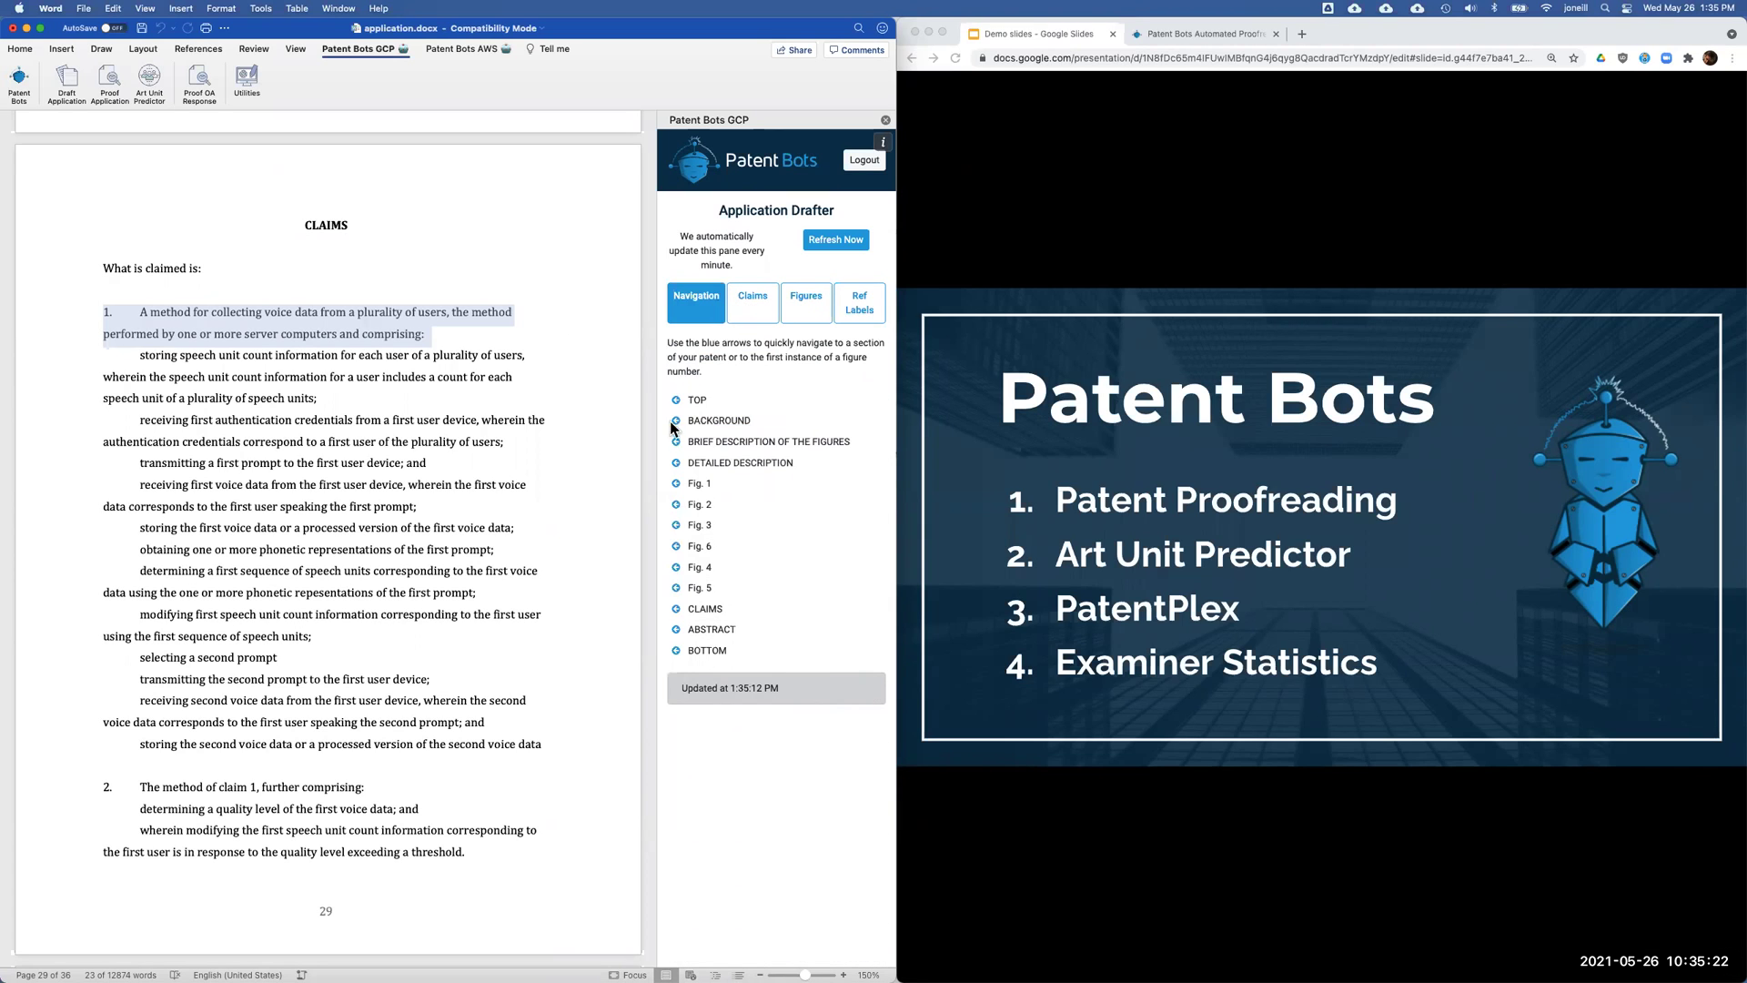
{"action": "left_click", "coordinate": [697, 399]}
Scroll through the Ref Labels table listing each term beside its reference number
{"action": "left_click", "coordinate": [859, 303]}
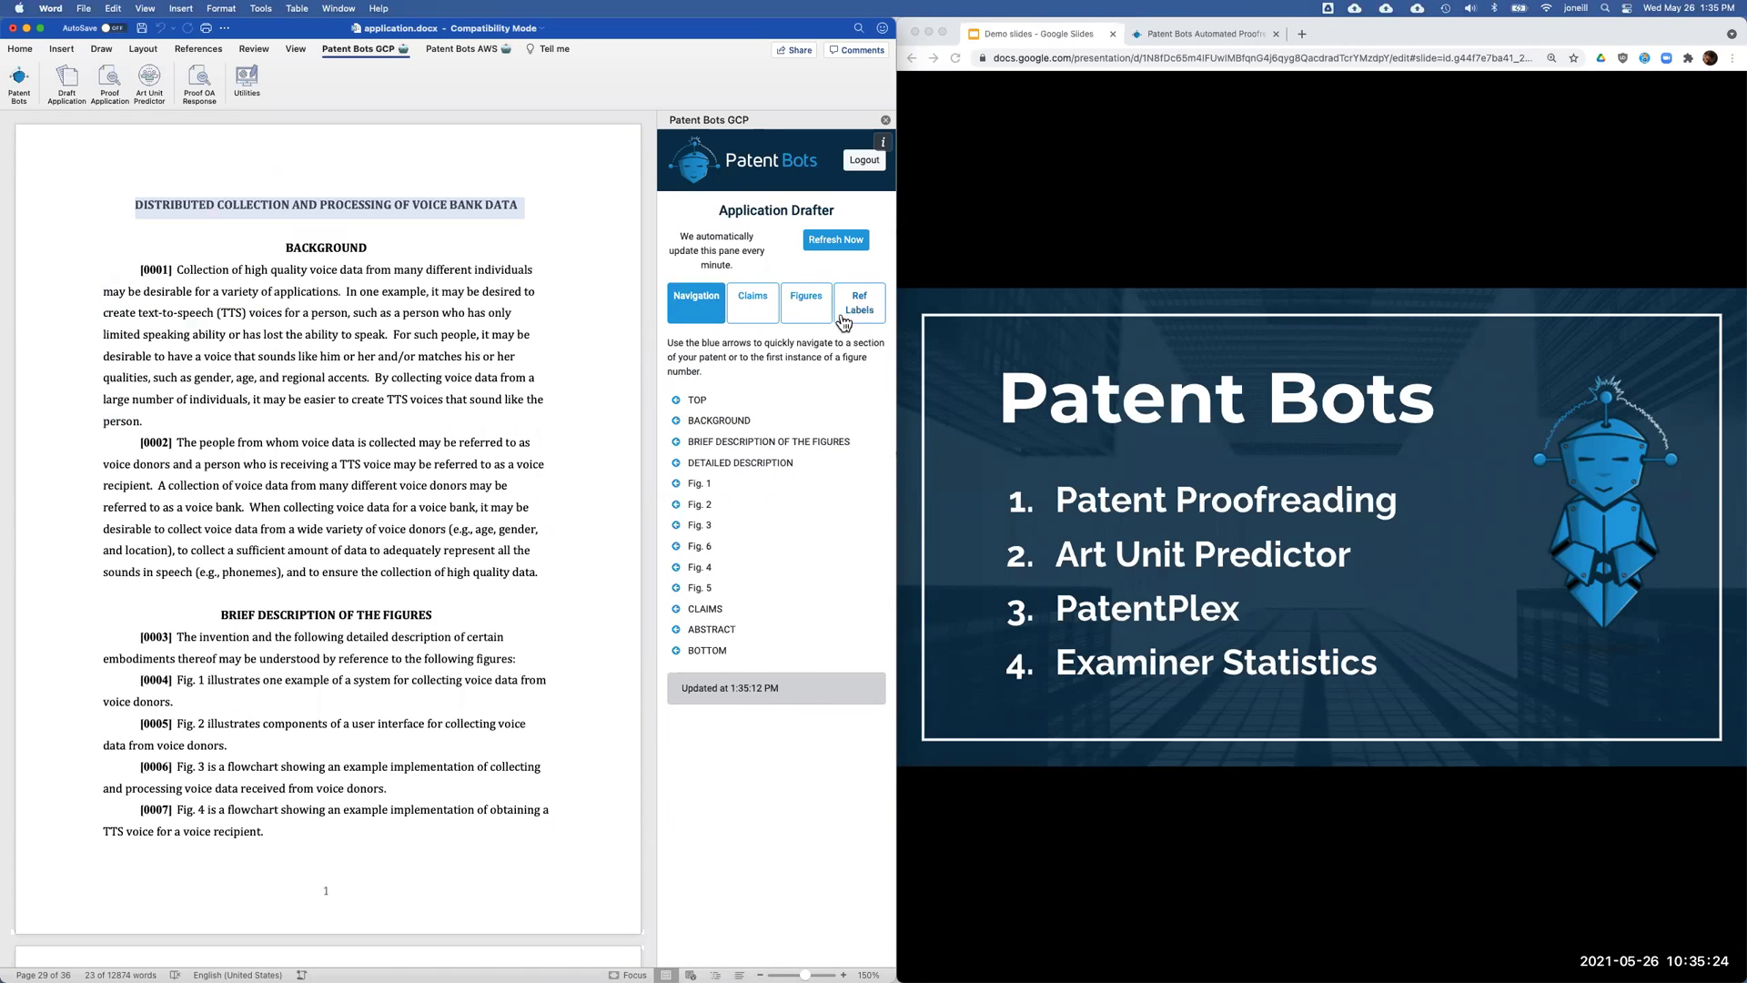
{"action": "scroll", "coordinate": [668, 406], "scroll_direction": "down", "scroll_amount": 5}
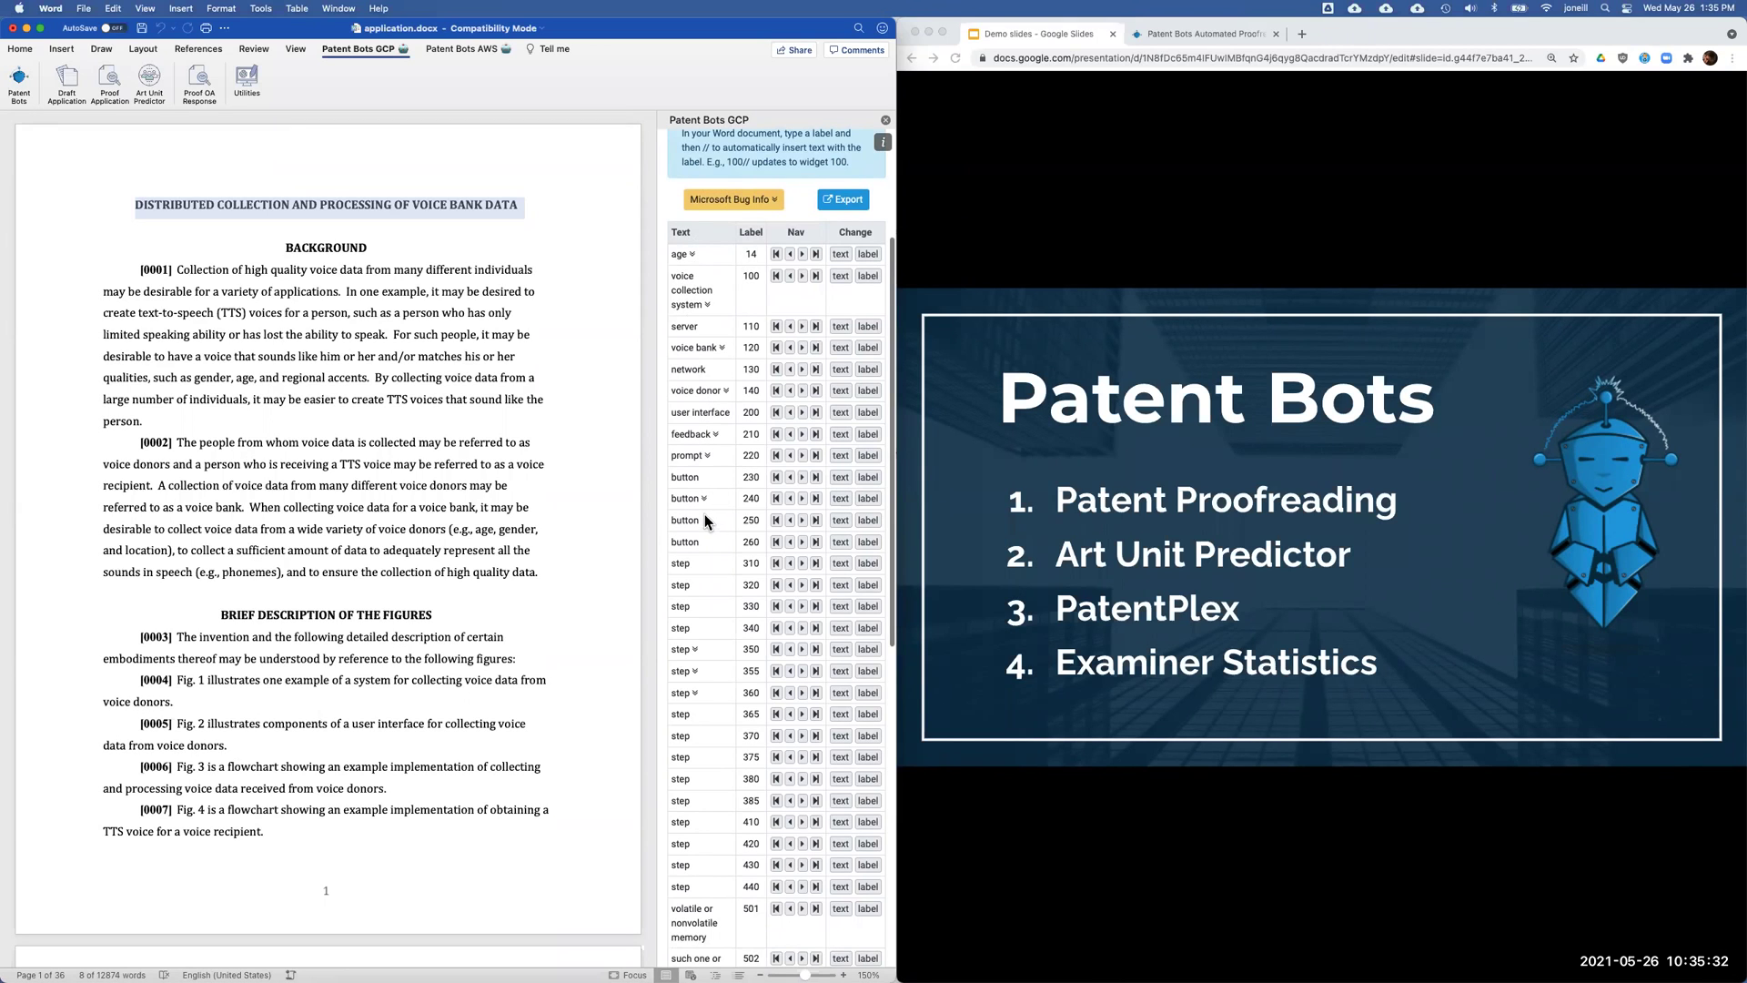
{"action": "scroll", "coordinate": [450, 385], "scroll_direction": "down", "scroll_amount": 2}
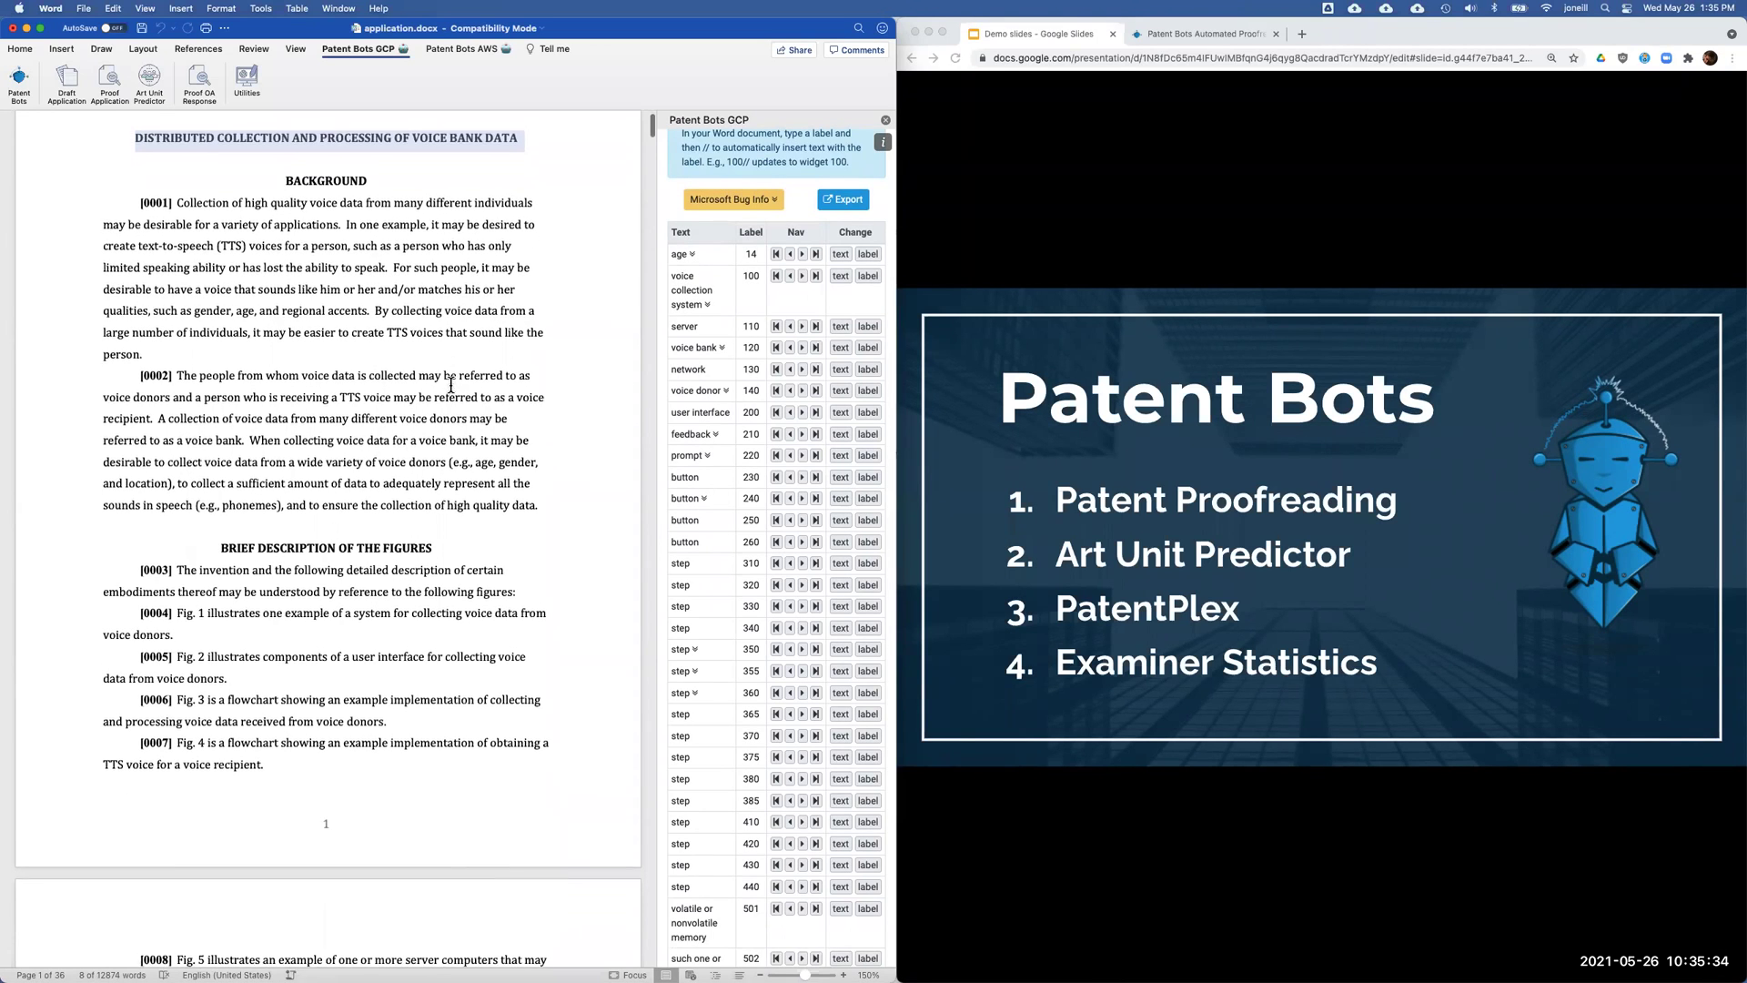
{"action": "scroll", "coordinate": [451, 384], "scroll_direction": "up", "scroll_amount": 2}
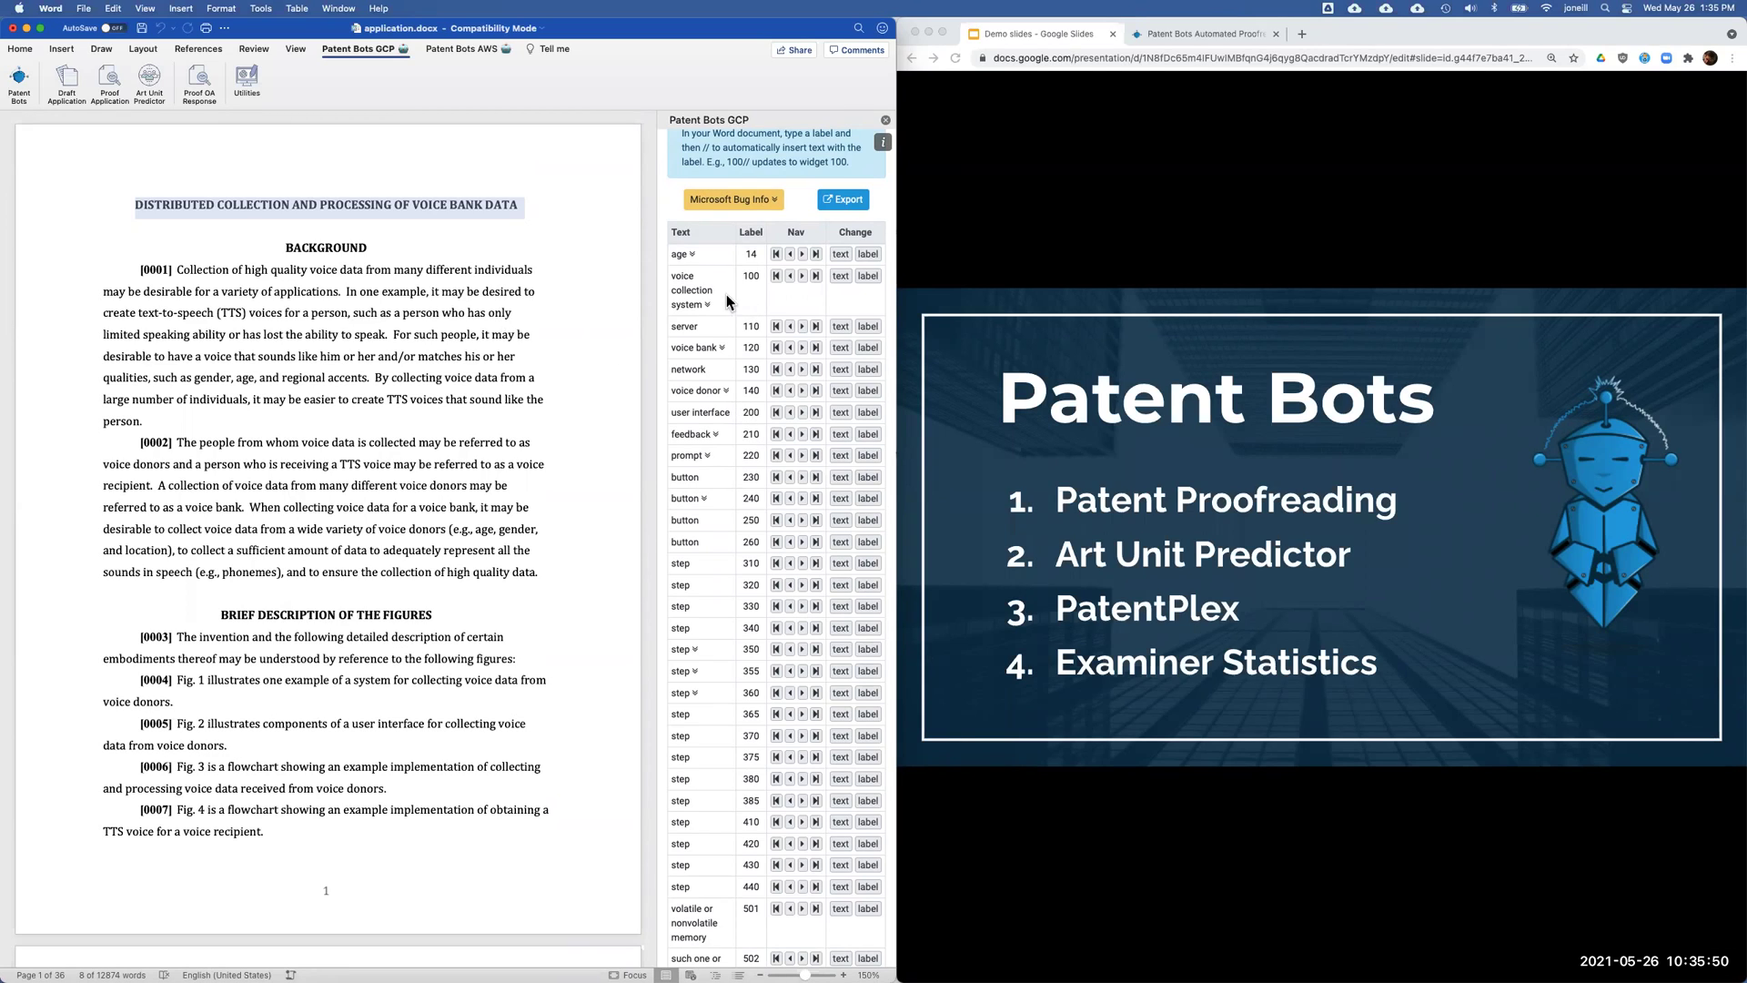
{"action": "left_click", "coordinate": [418, 357]}
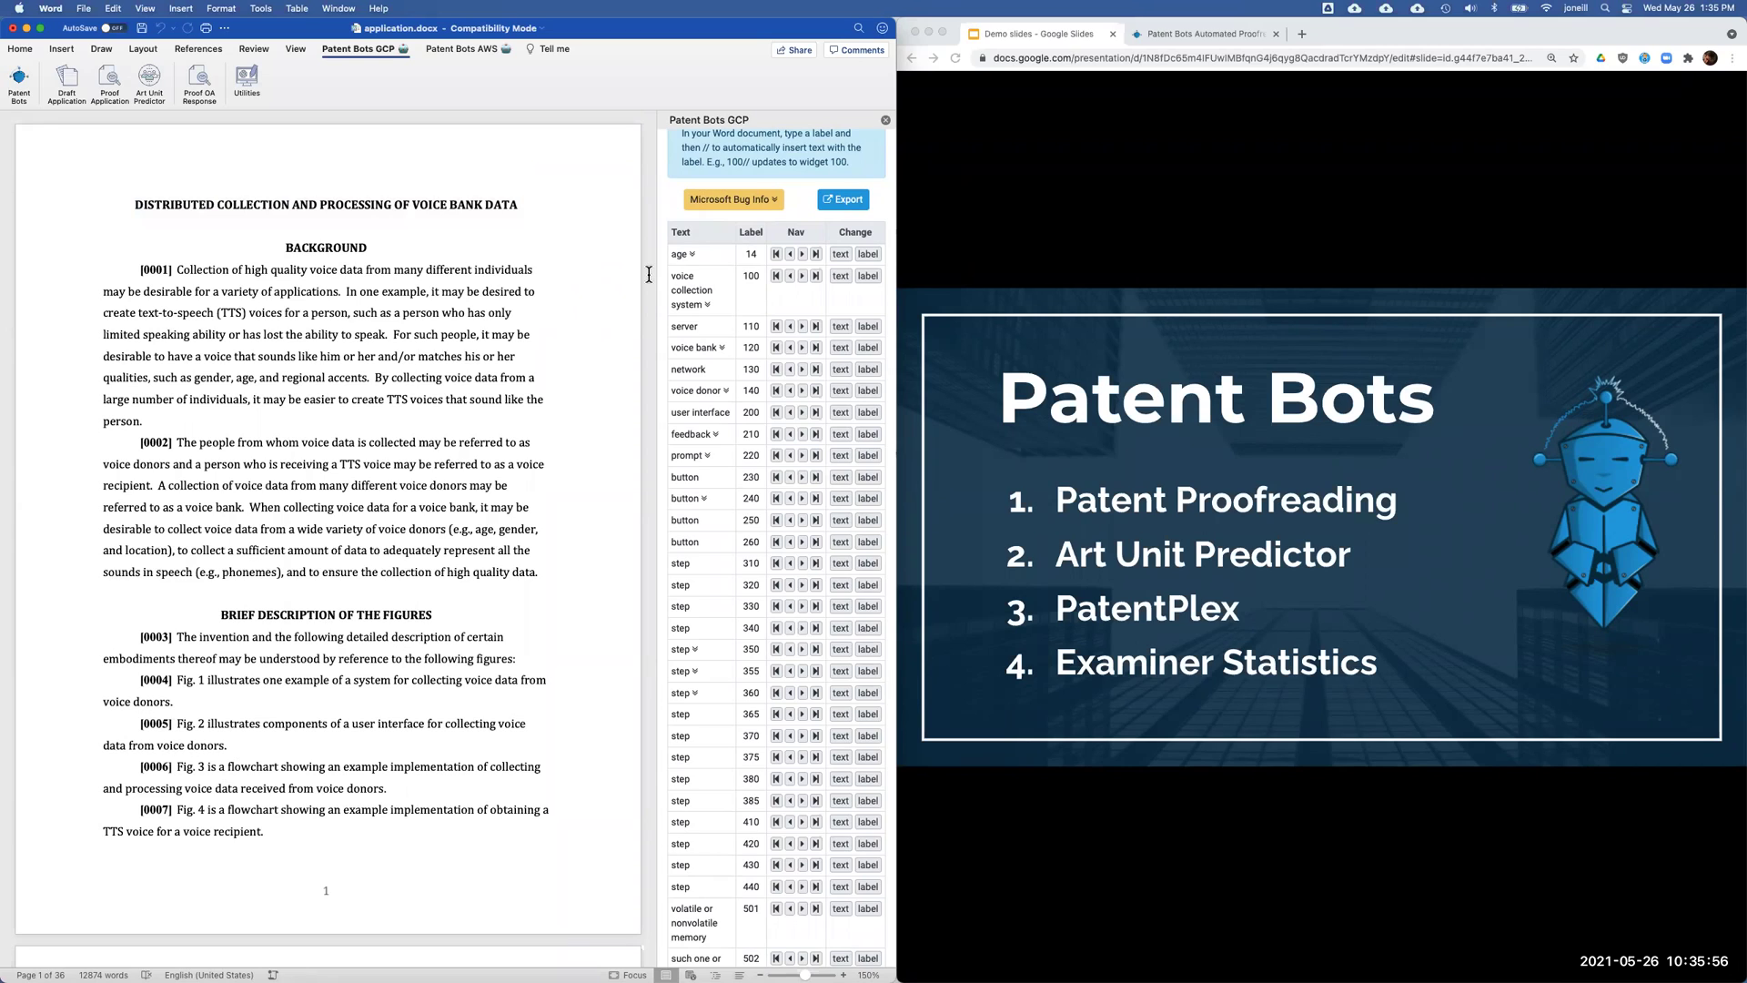
Insert test 'voice collection system 100' phrases after 'person.' in paragraph [0001]
{"action": "left_click_drag", "start_coordinate": [673, 276], "coordinate": [748, 300]}
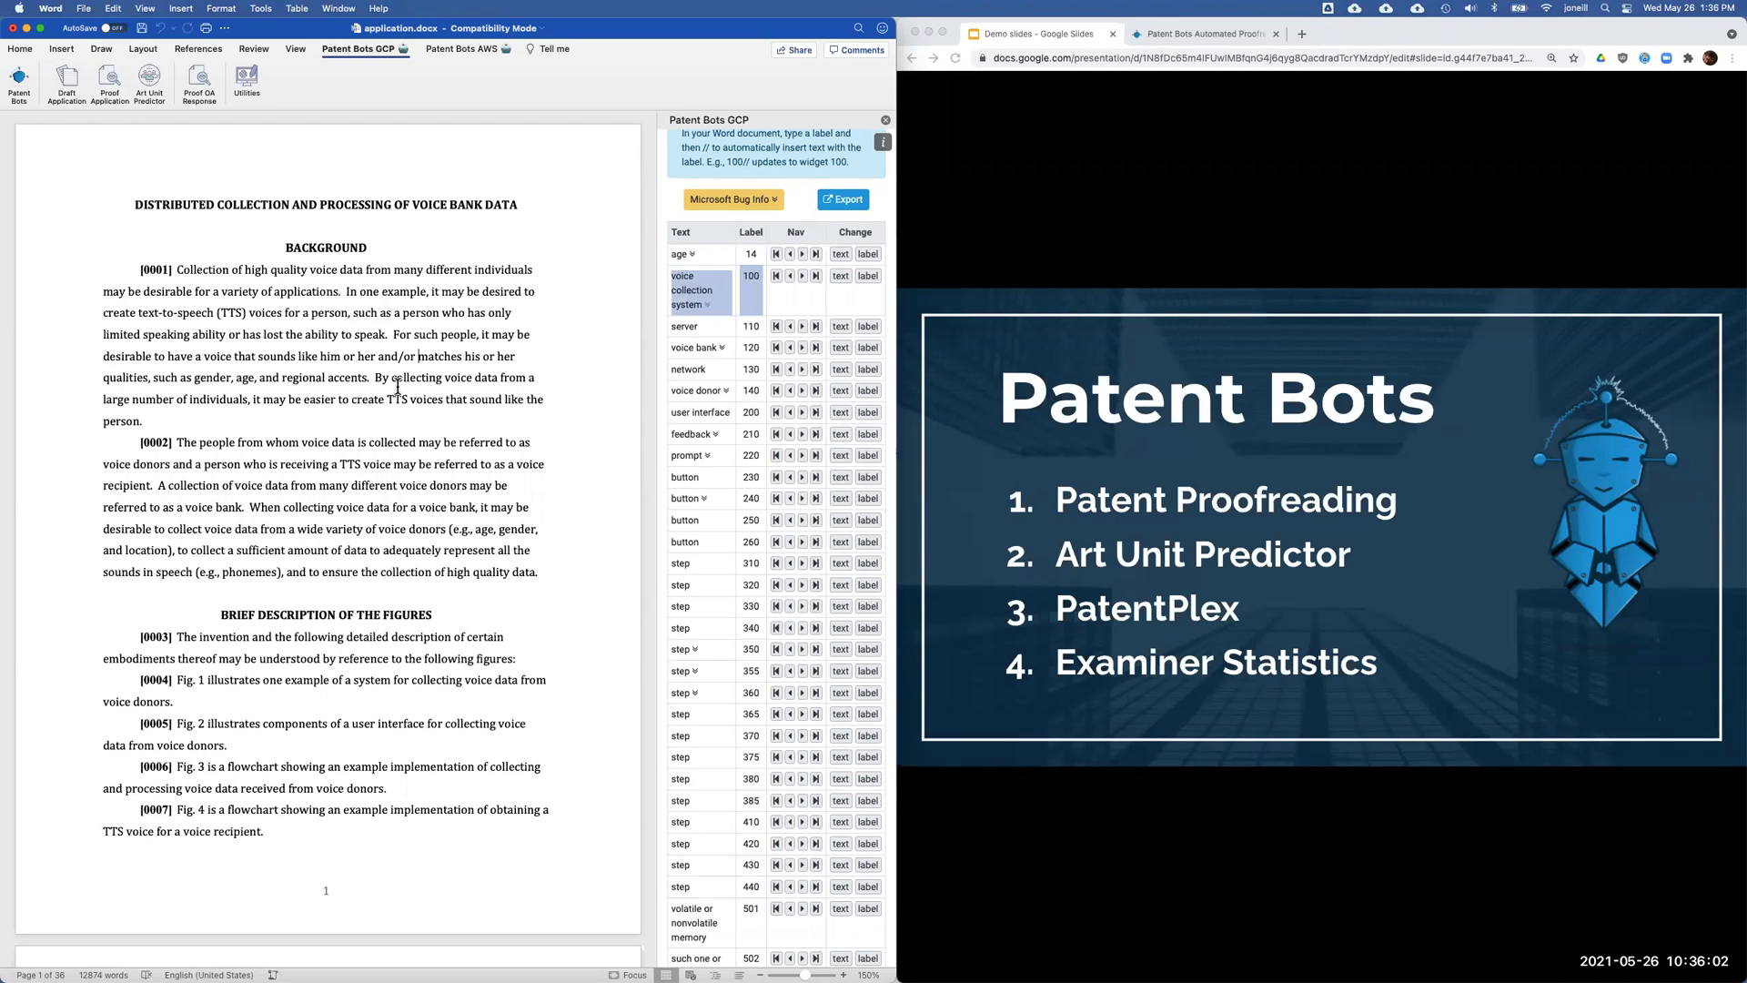
{"action": "triple_click", "coordinate": [317, 361]}
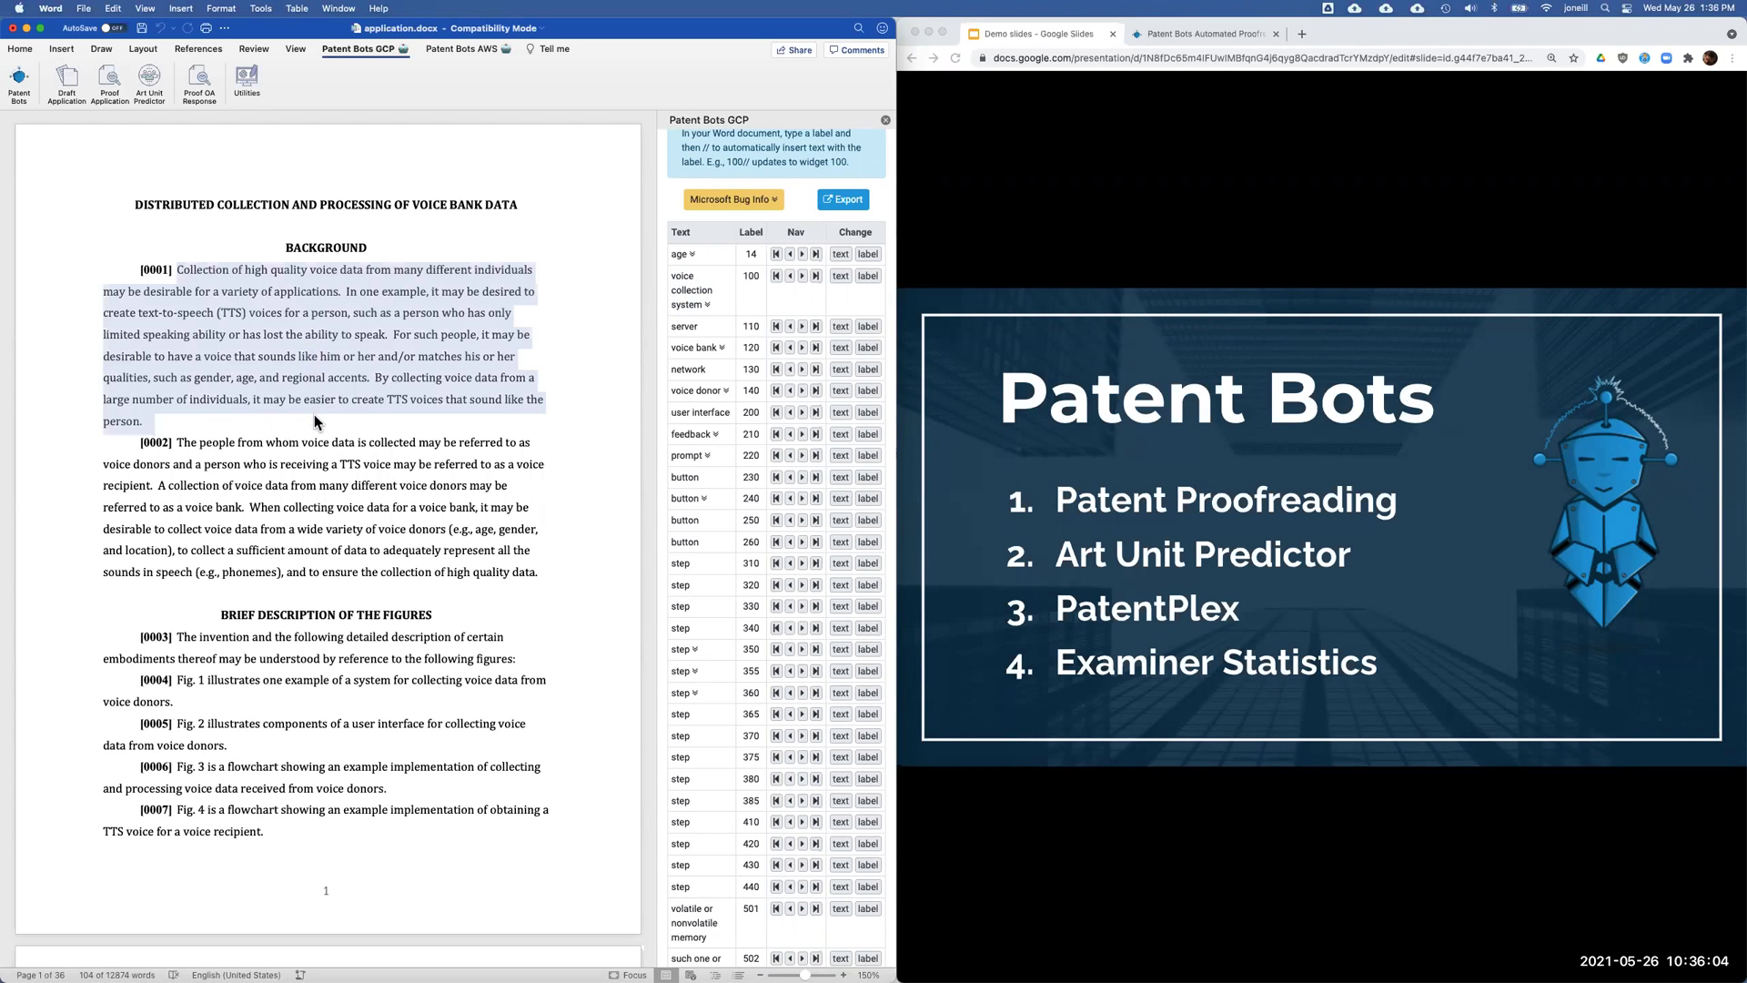
{"action": "left_click", "coordinate": [314, 416]}
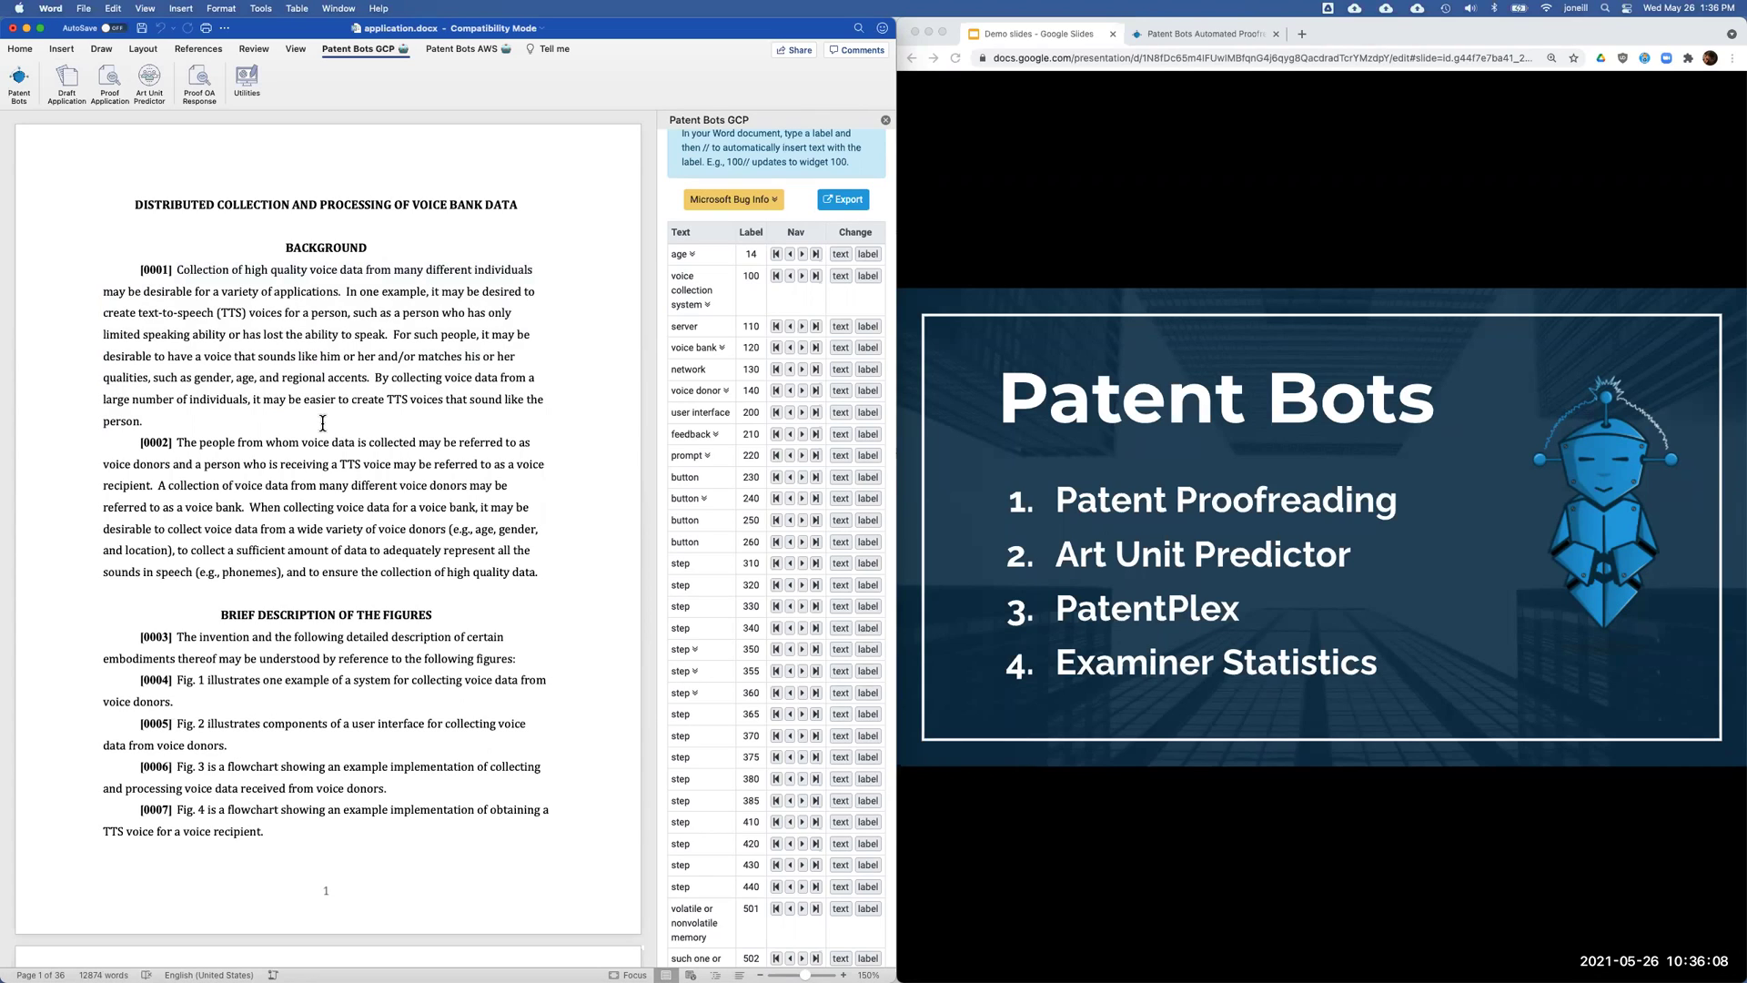
{"action": "type", "text": "100"}
{"action": "type", "text": "//"}
{"action": "type", "text": " dlfkgjdfklgjdflkgj"}
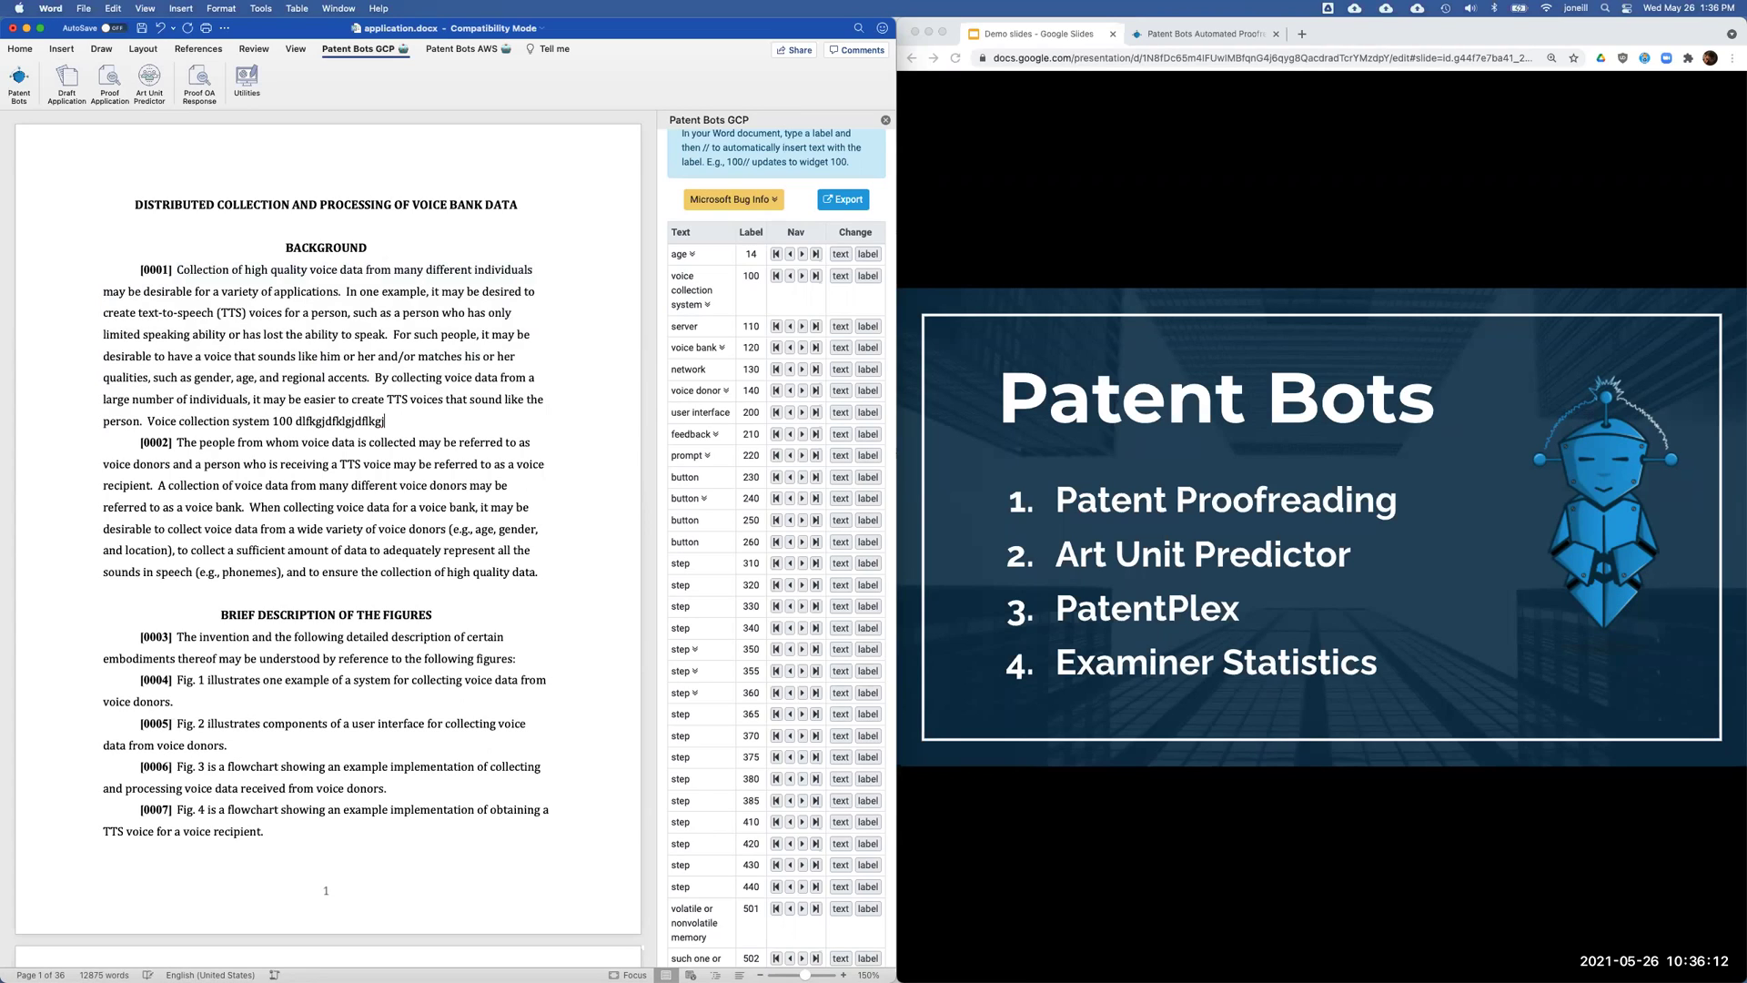
{"action": "left_click_drag", "start_coordinate": [148, 421], "coordinate": [281, 422]}
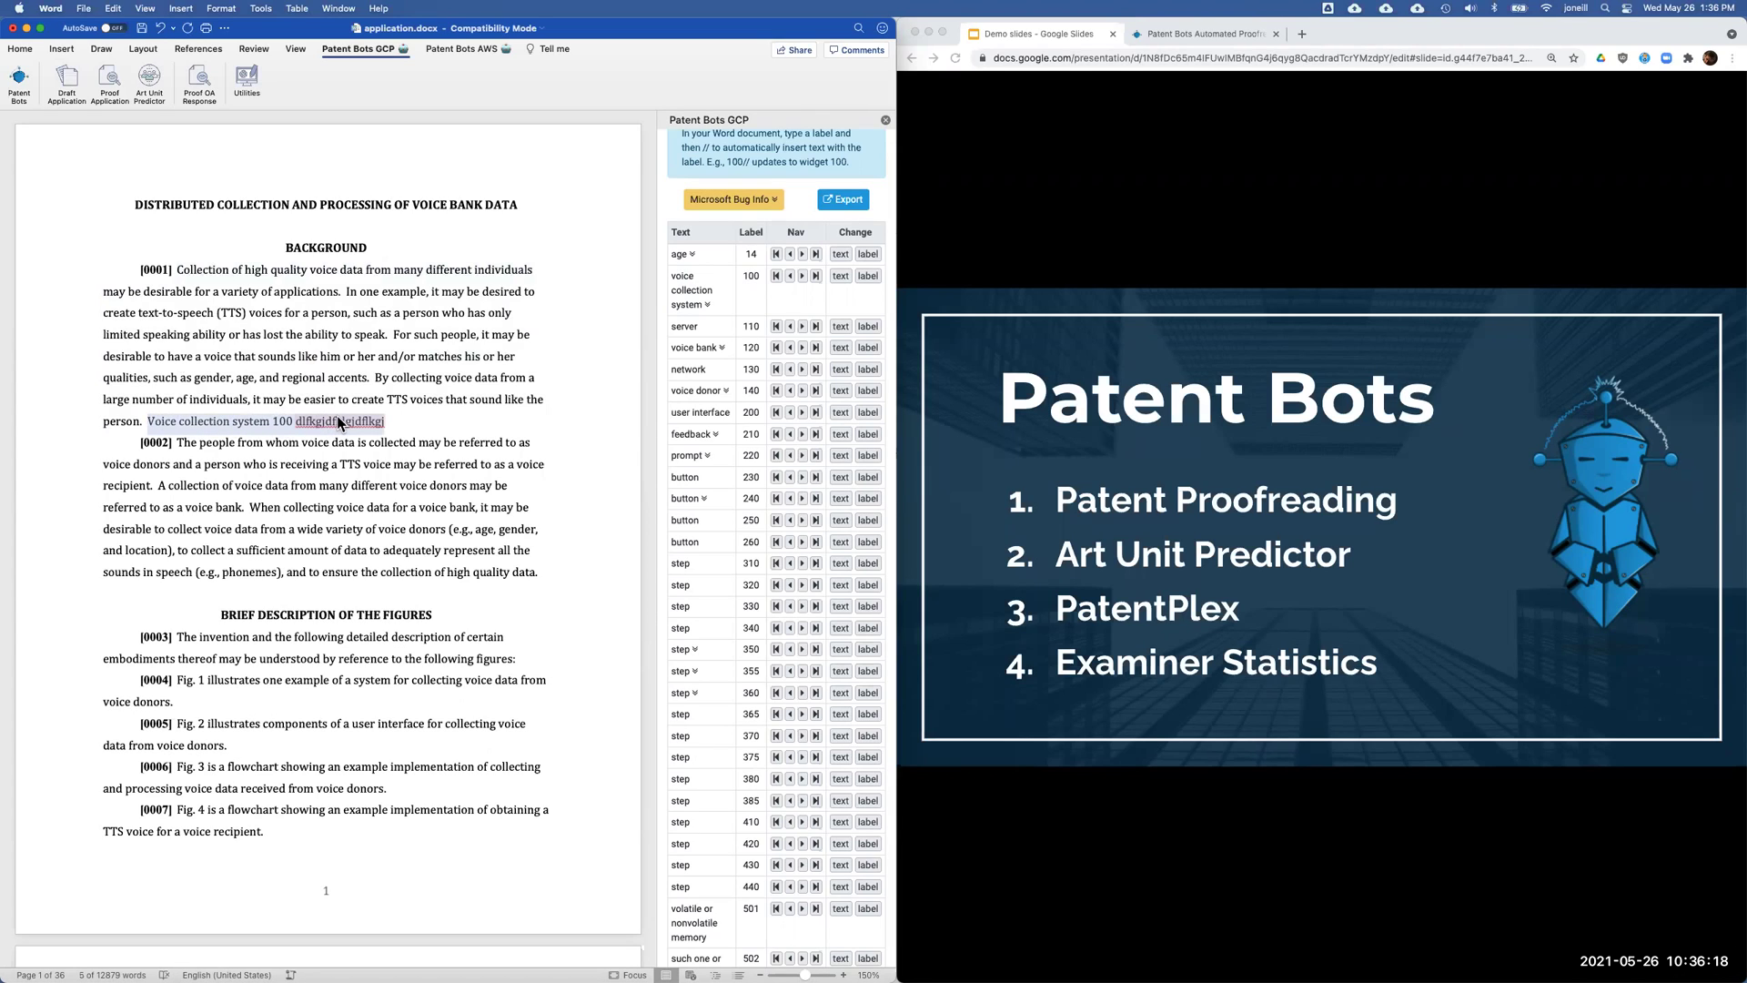
{"action": "type", "text": "100"}
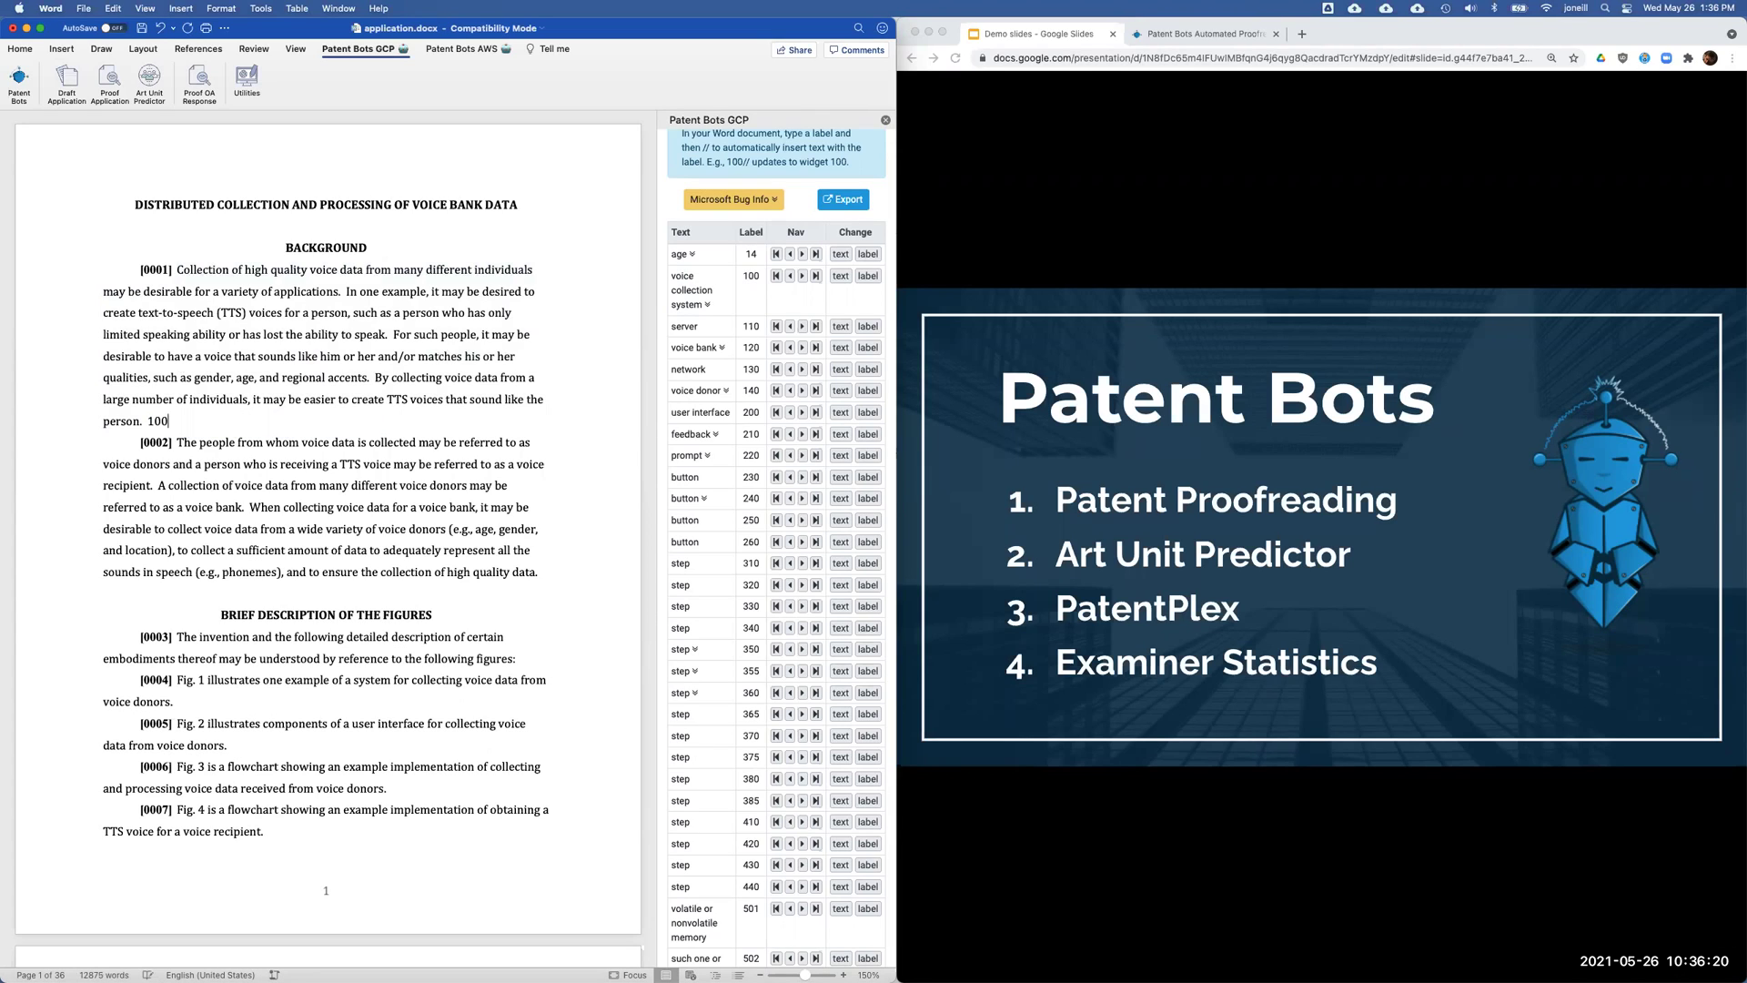
{"action": "type", "text": "// dlkfjd;flkgjdfglk;j"}
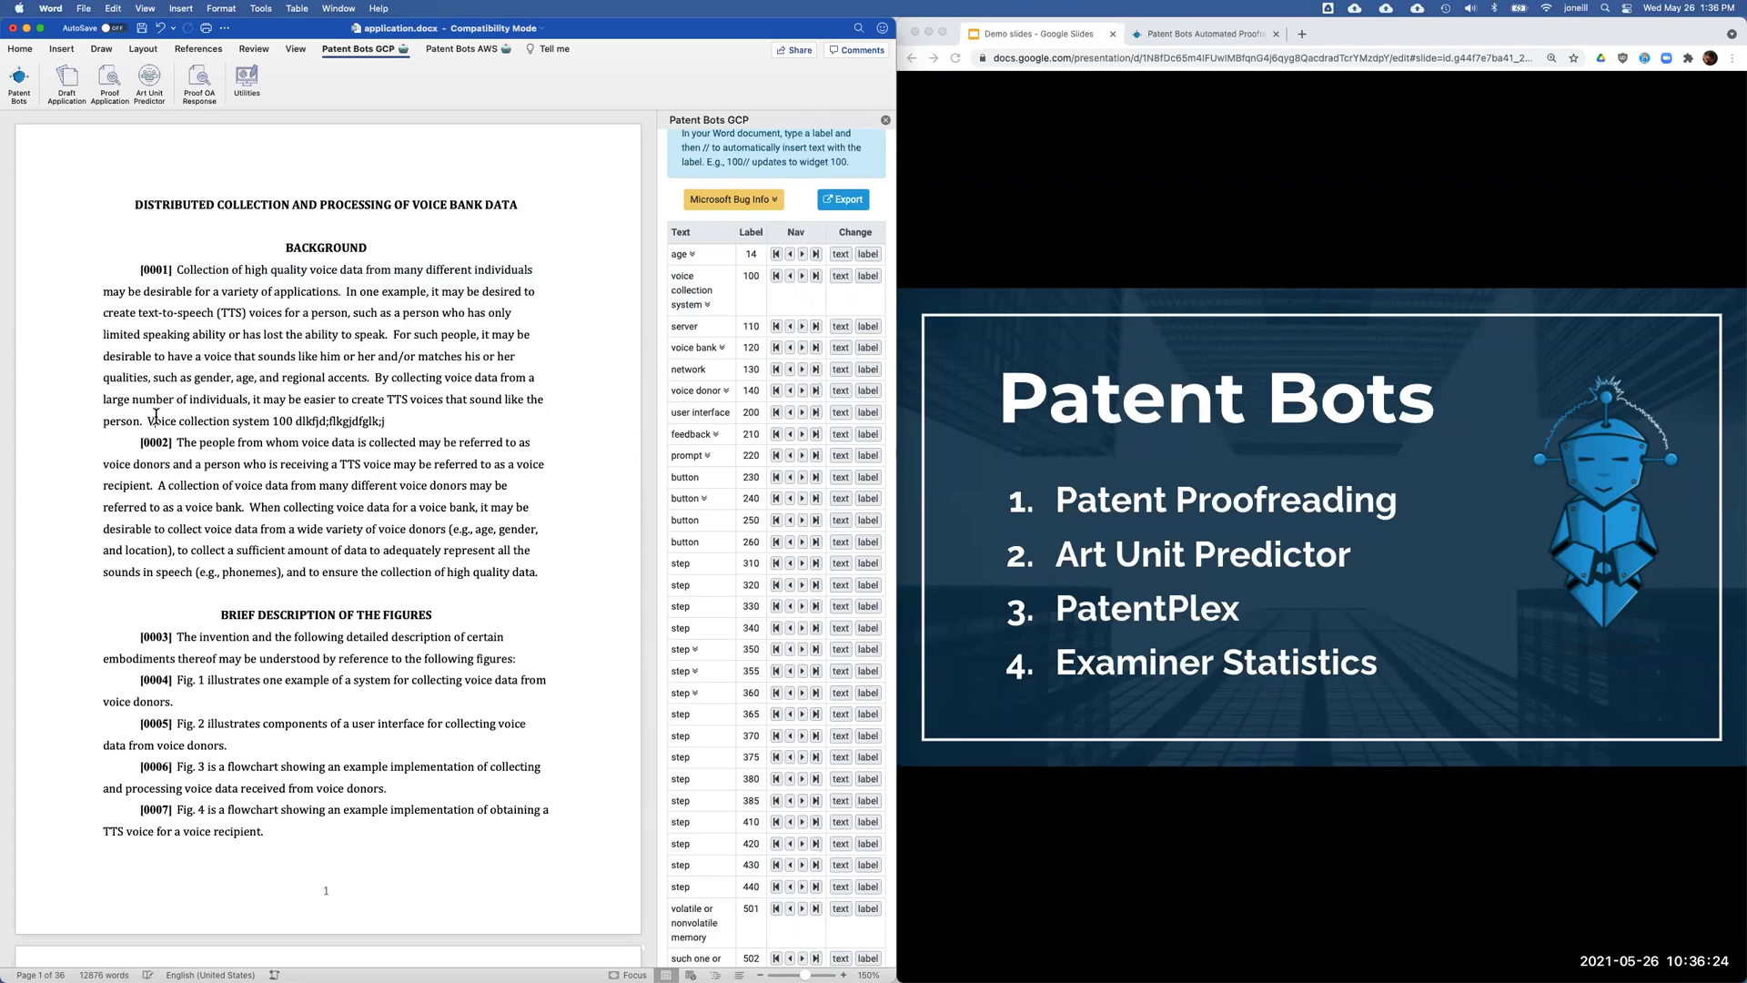
Edit the inserted test phrases, replacing the junk characters with 'and 100//'
{"action": "left_click_drag", "start_coordinate": [148, 420], "coordinate": [285, 428]}
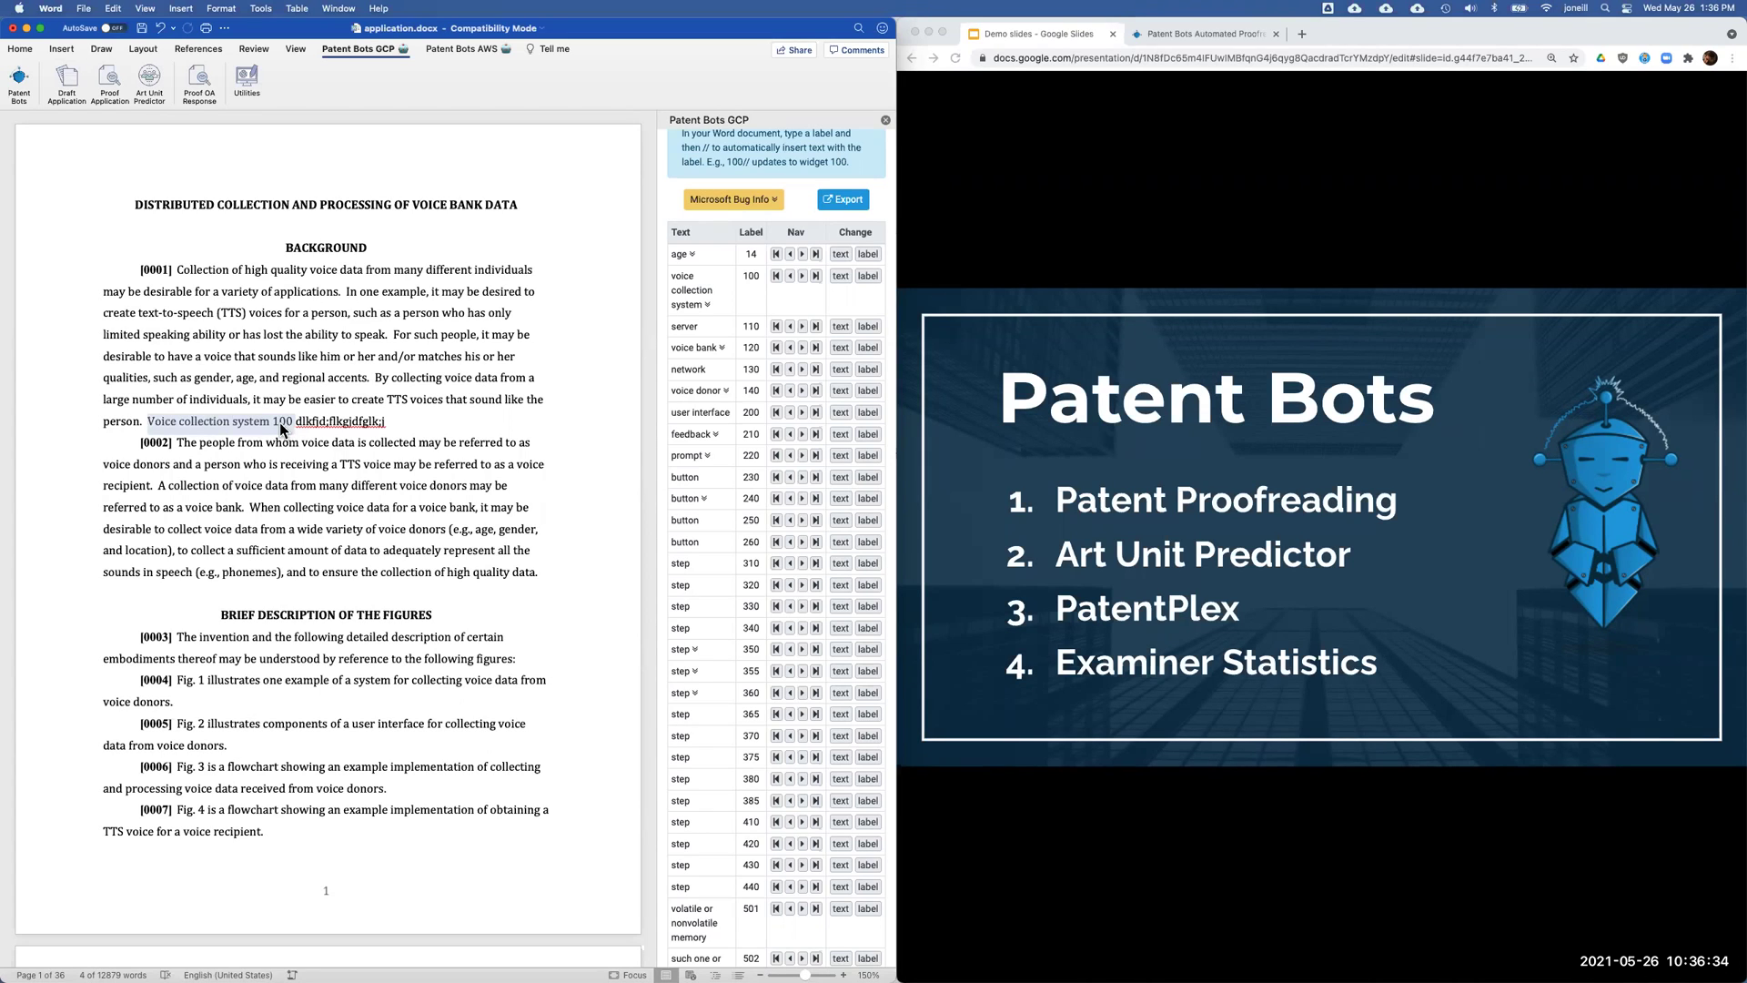
{"action": "mouse_move", "coordinate": [280, 422]}
{"action": "left_mouse_down"}
{"action": "mouse_move", "coordinate": [309, 424]}
{"action": "mouse_move", "coordinate": [291, 424]}
{"action": "left_mouse_up"}
{"action": "double_click", "coordinate": [147, 420]}
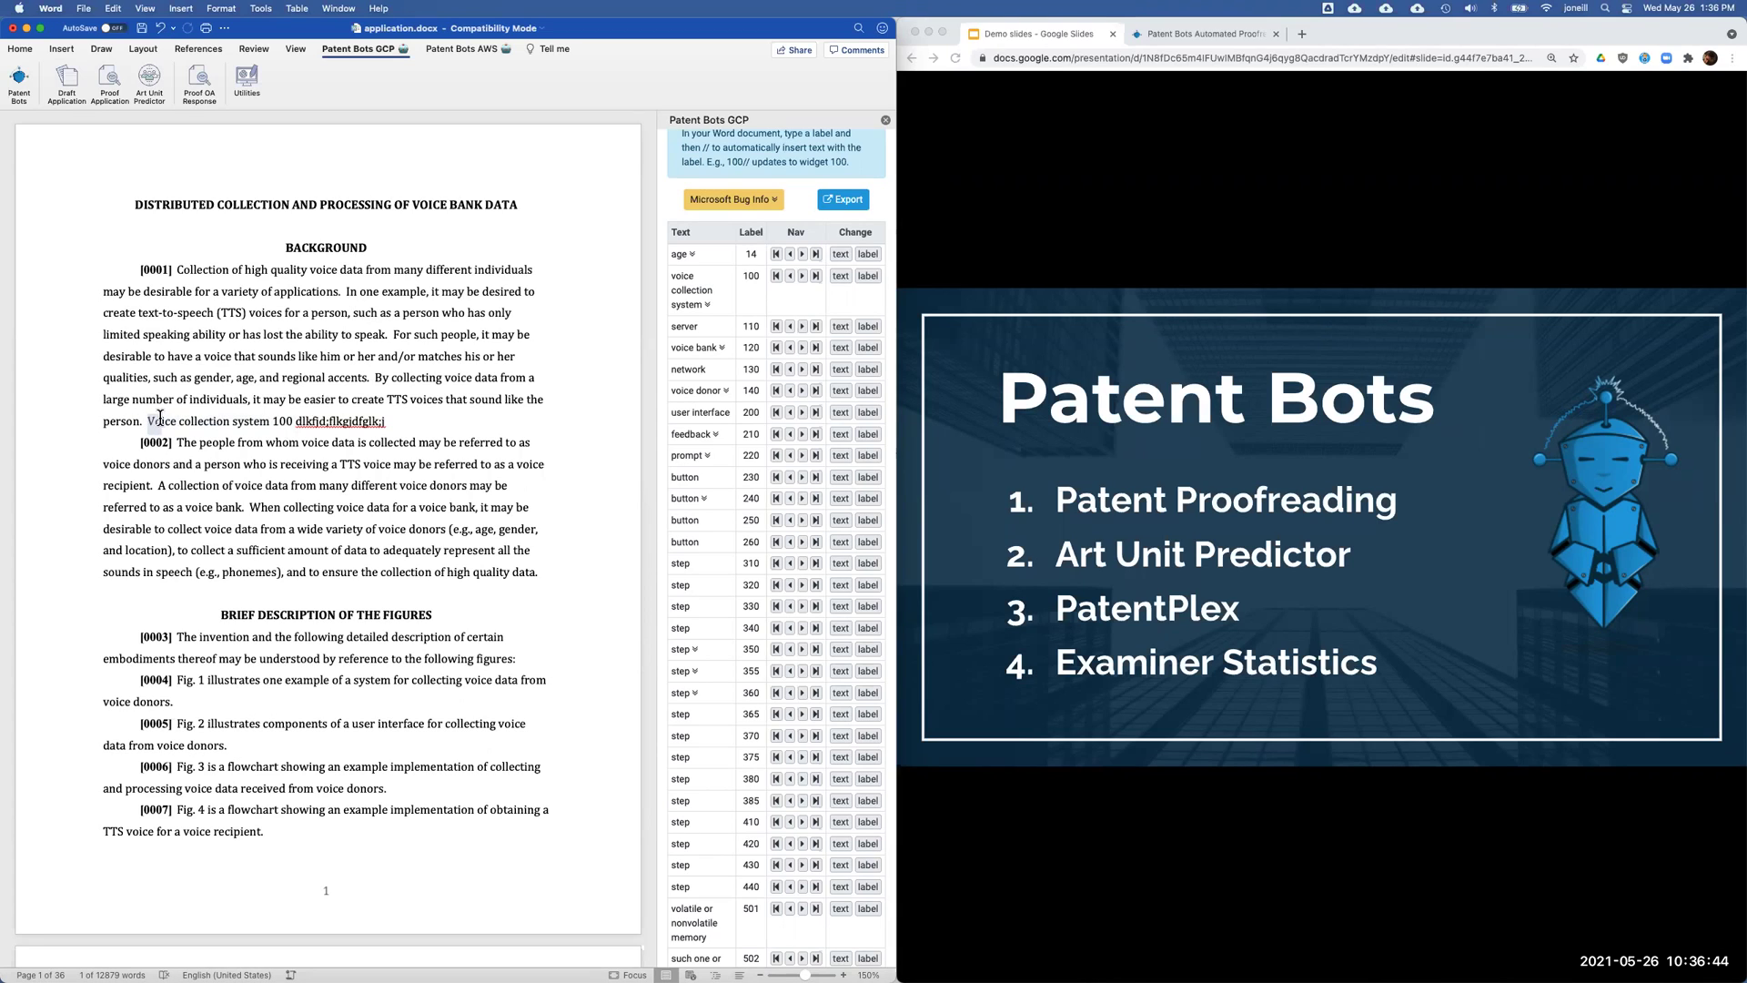
{"action": "left_click_drag", "start_coordinate": [148, 420], "coordinate": [158, 420]}
{"action": "double_click", "coordinate": [311, 421]}
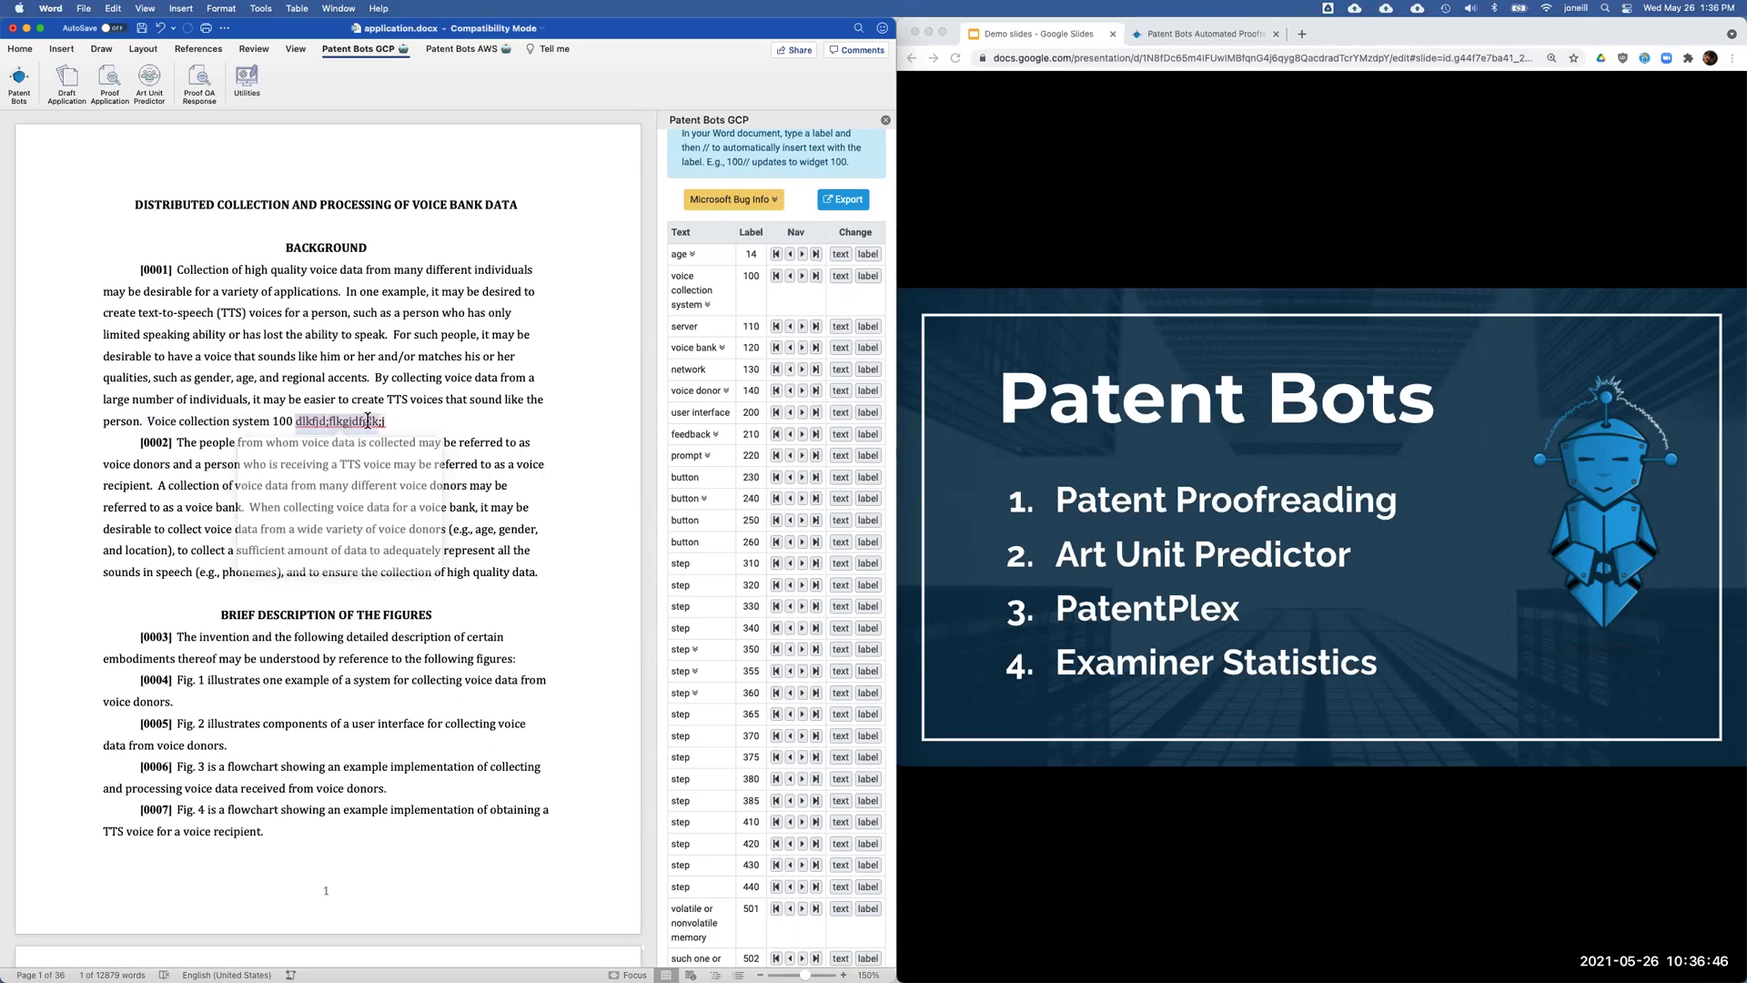
{"action": "type", "text": "and 1"}
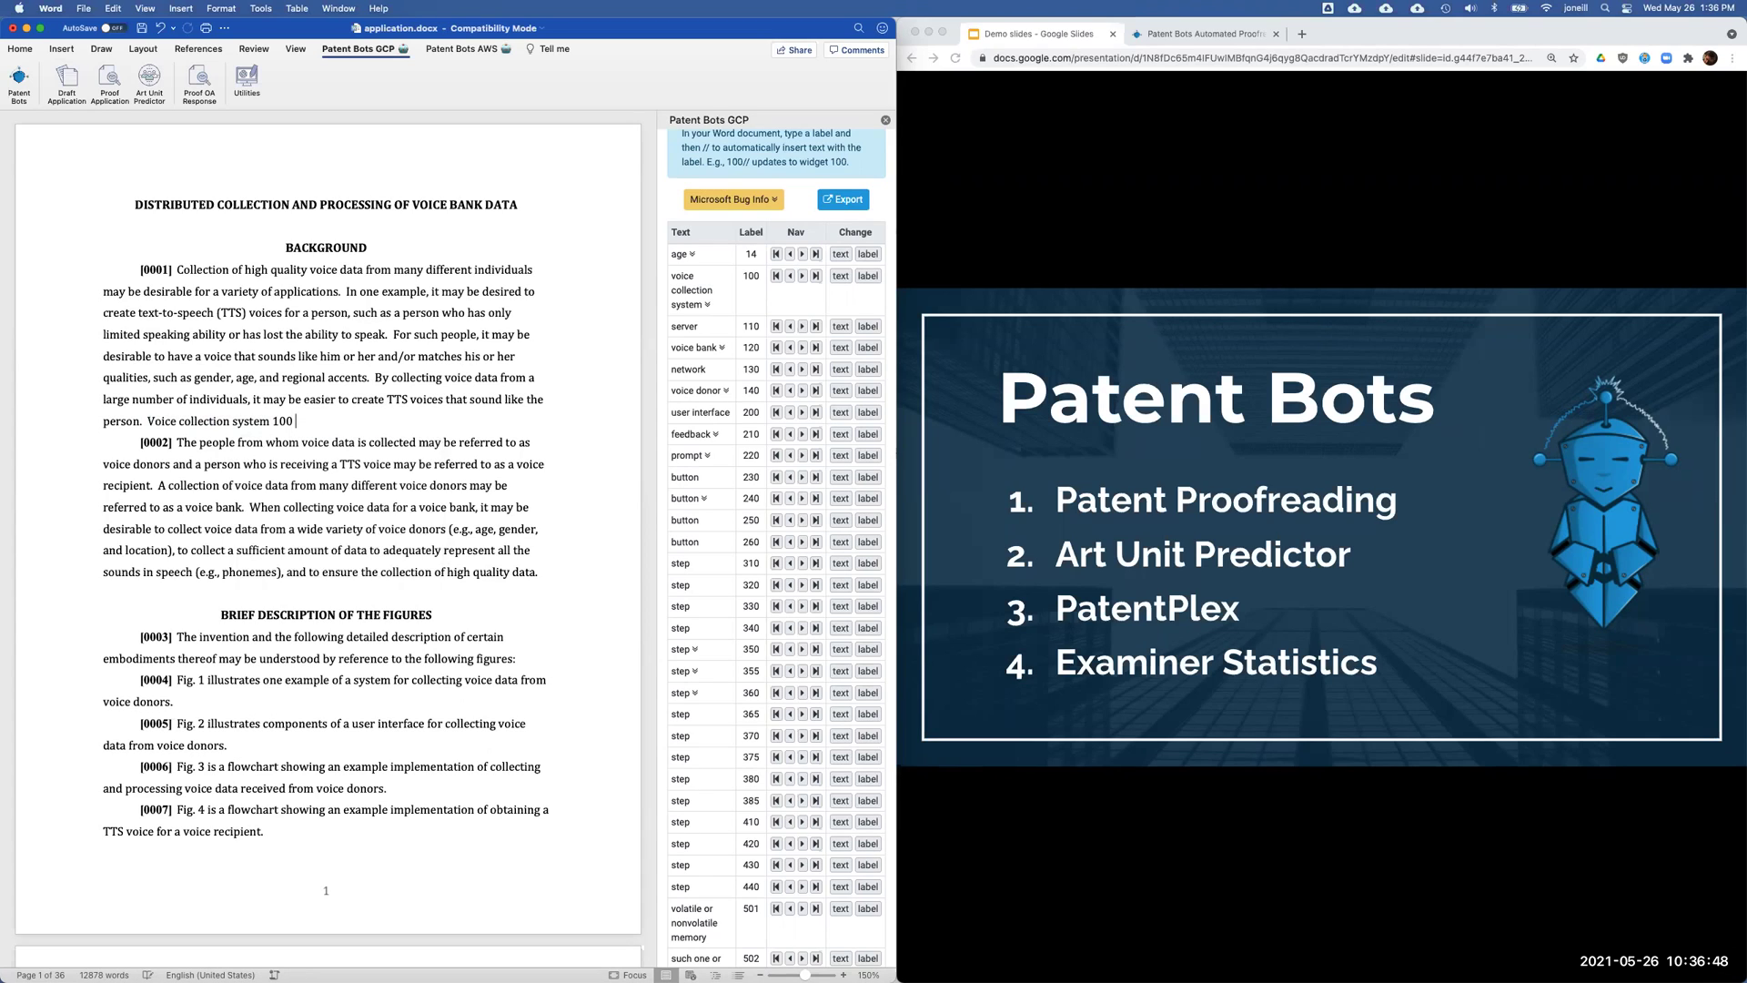
{"action": "type", "text": "00//"}
Delete both inserted test phrases so paragraph [0001] ends with 'voices that sound like the person.'
{"action": "left_click_drag", "start_coordinate": [321, 421], "coordinate": [327, 421]}
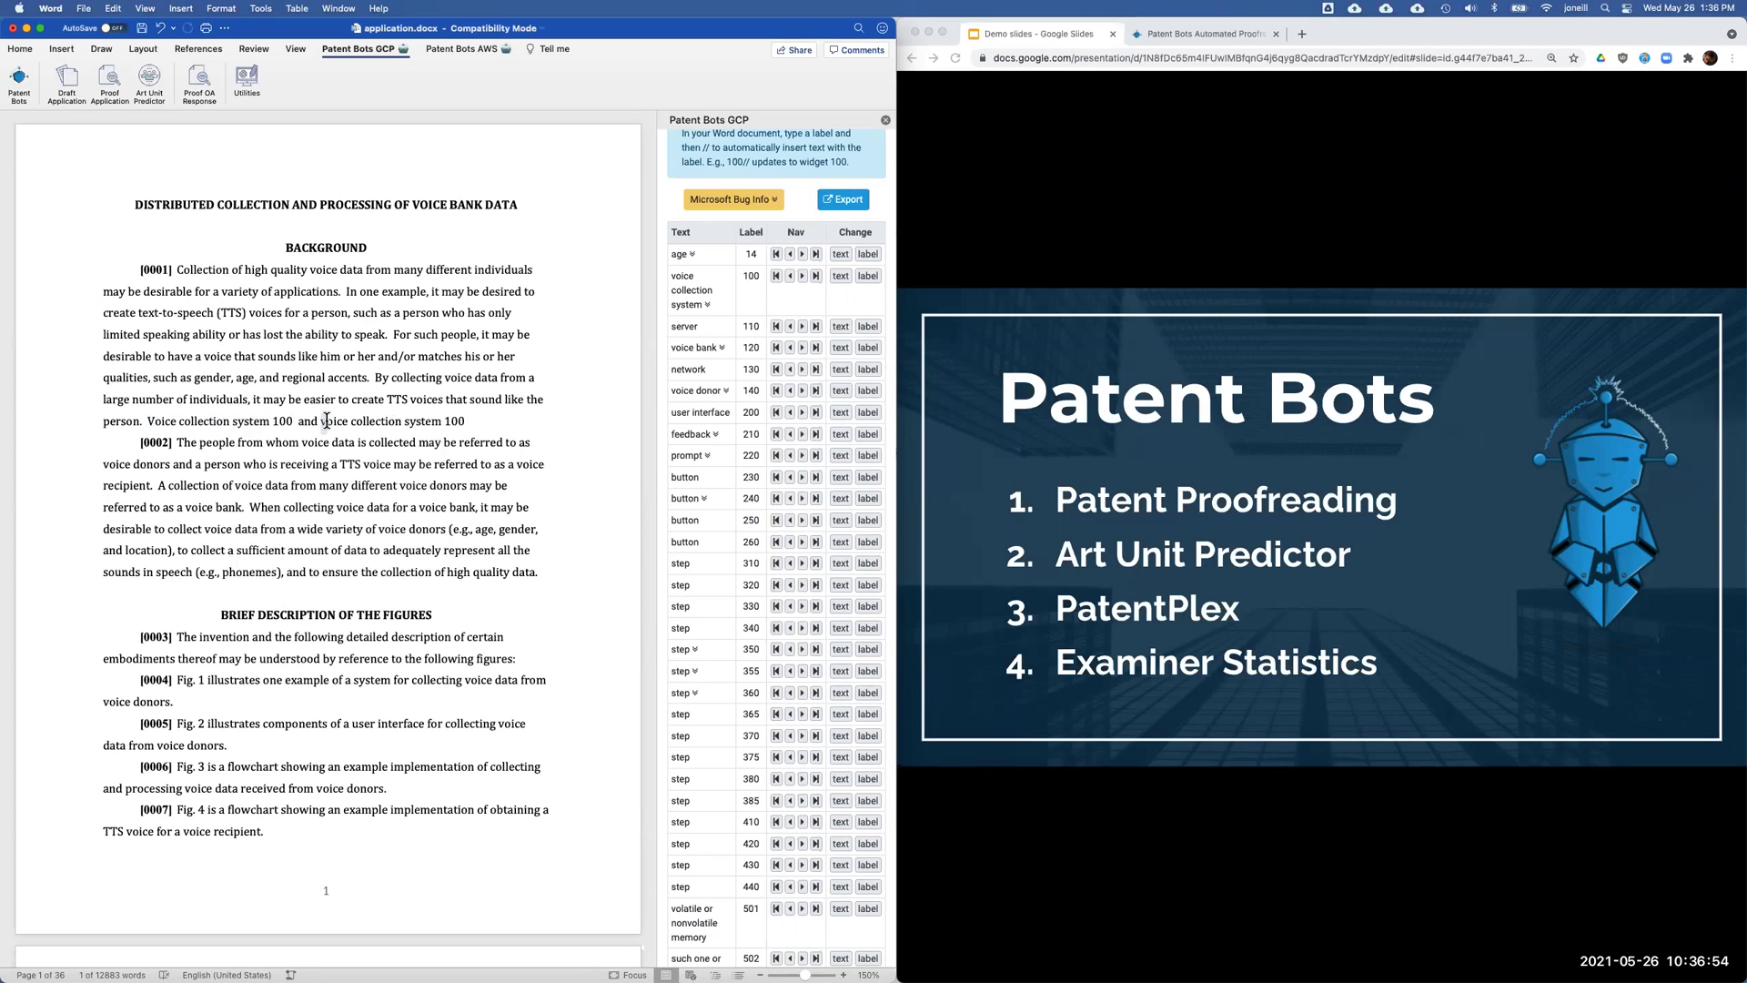
{"action": "left_click_drag", "start_coordinate": [158, 422], "coordinate": [452, 424]}
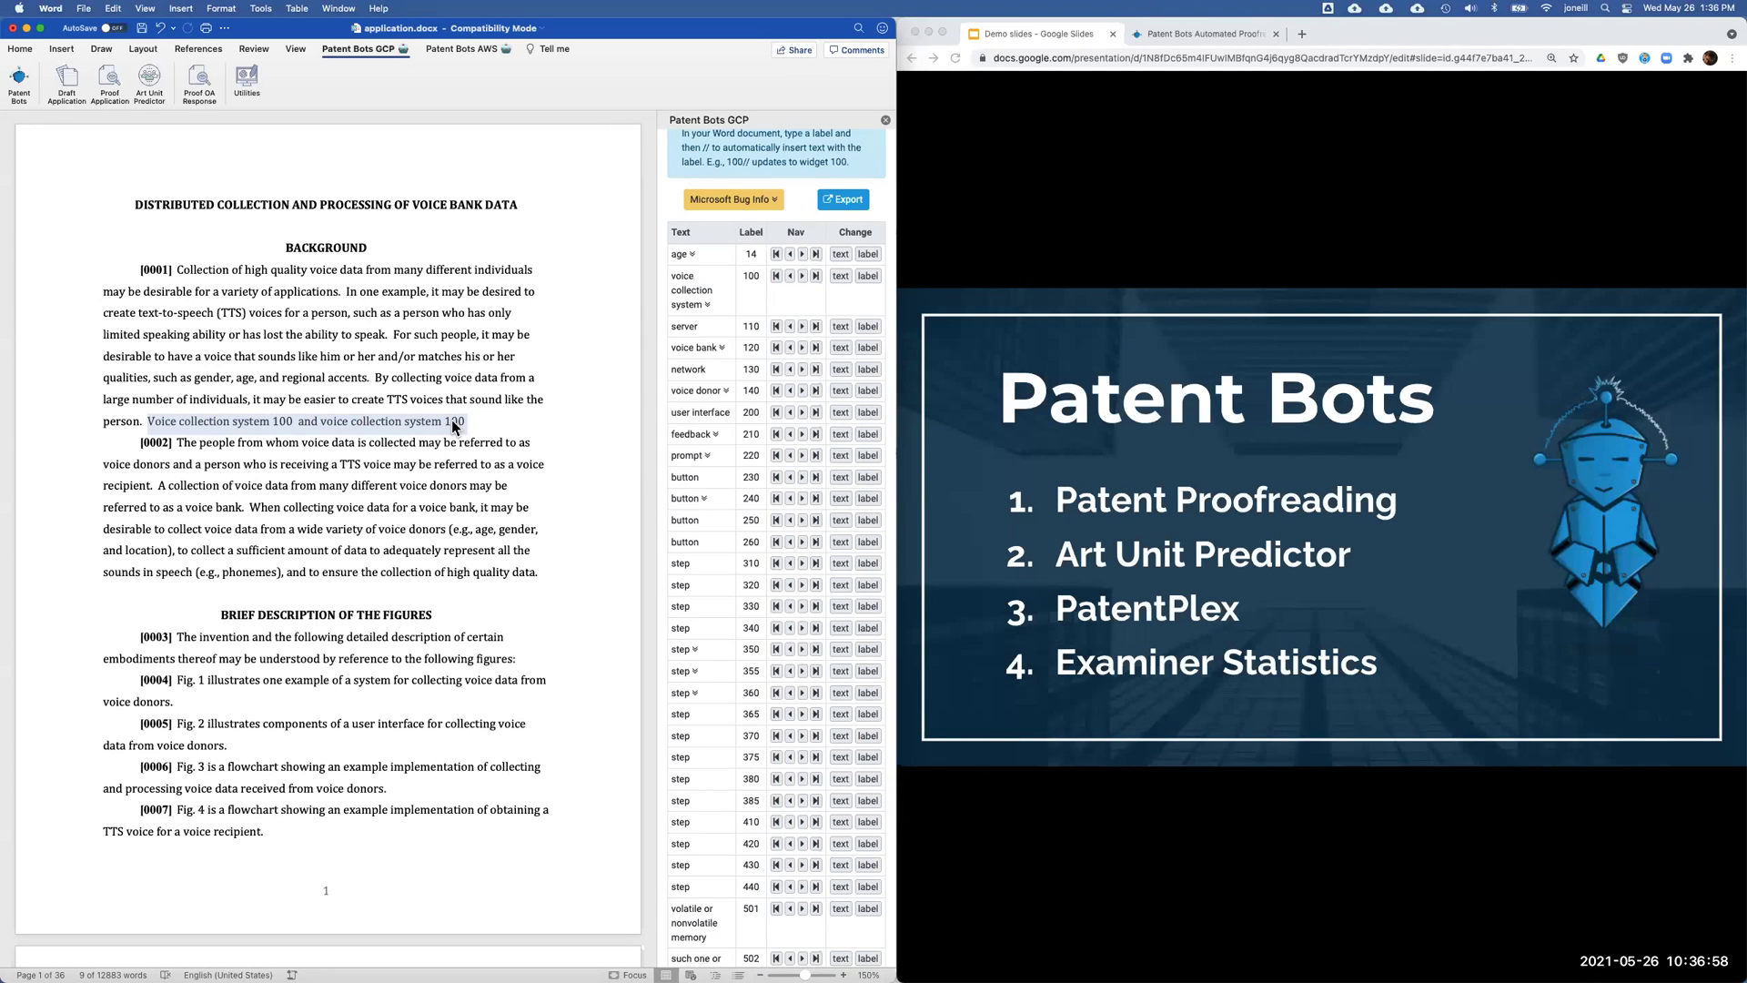
{"action": "key", "text": "BackSpace"}
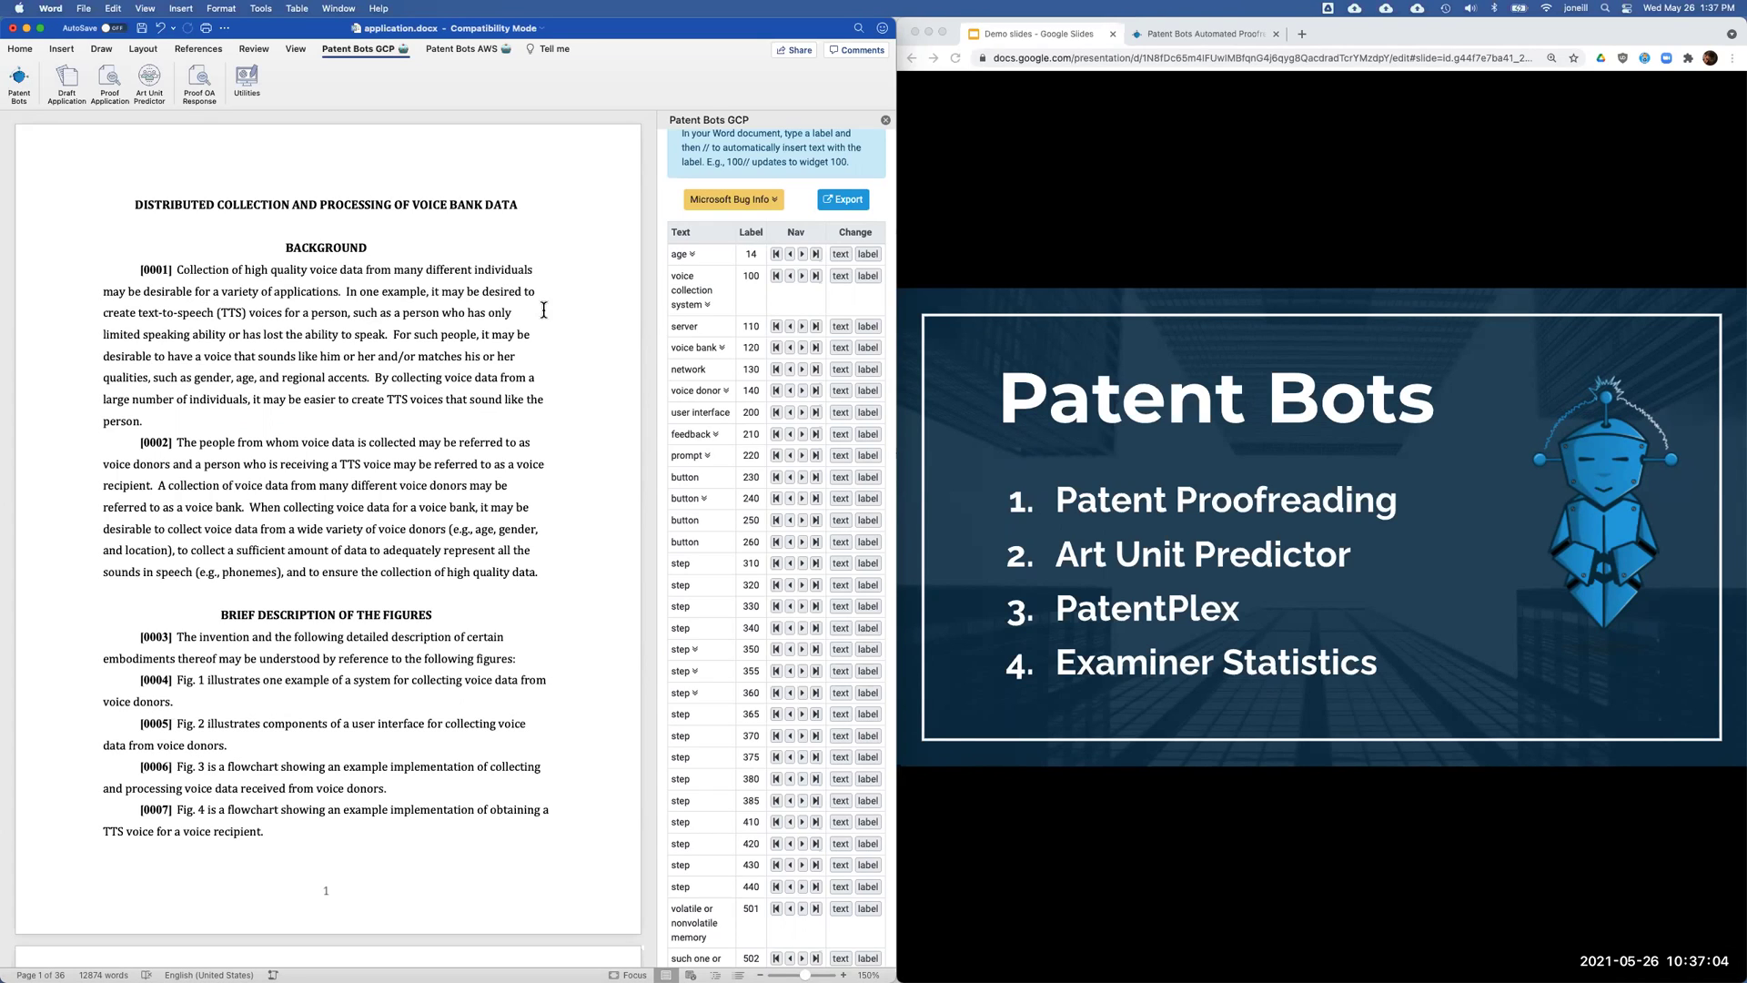
{"action": "scroll", "coordinate": [810, 299], "scroll_direction": "up", "scroll_amount": 2}
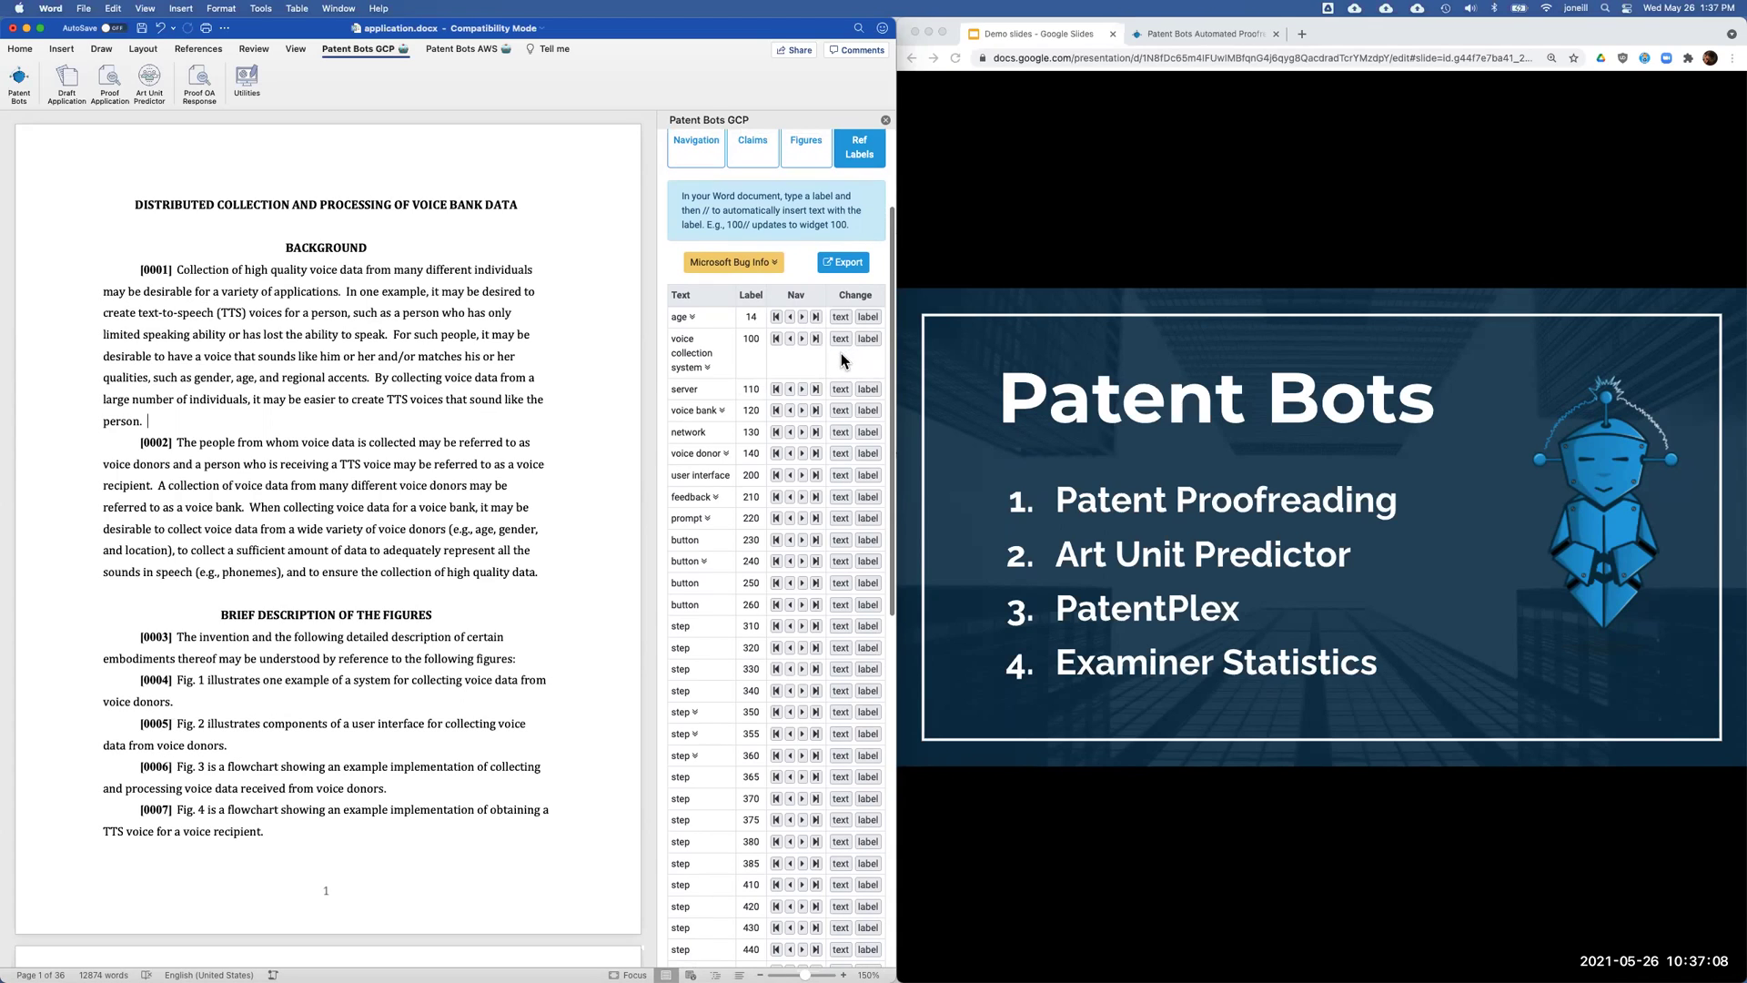
{"action": "left_click_drag", "start_coordinate": [672, 339], "coordinate": [703, 367]}
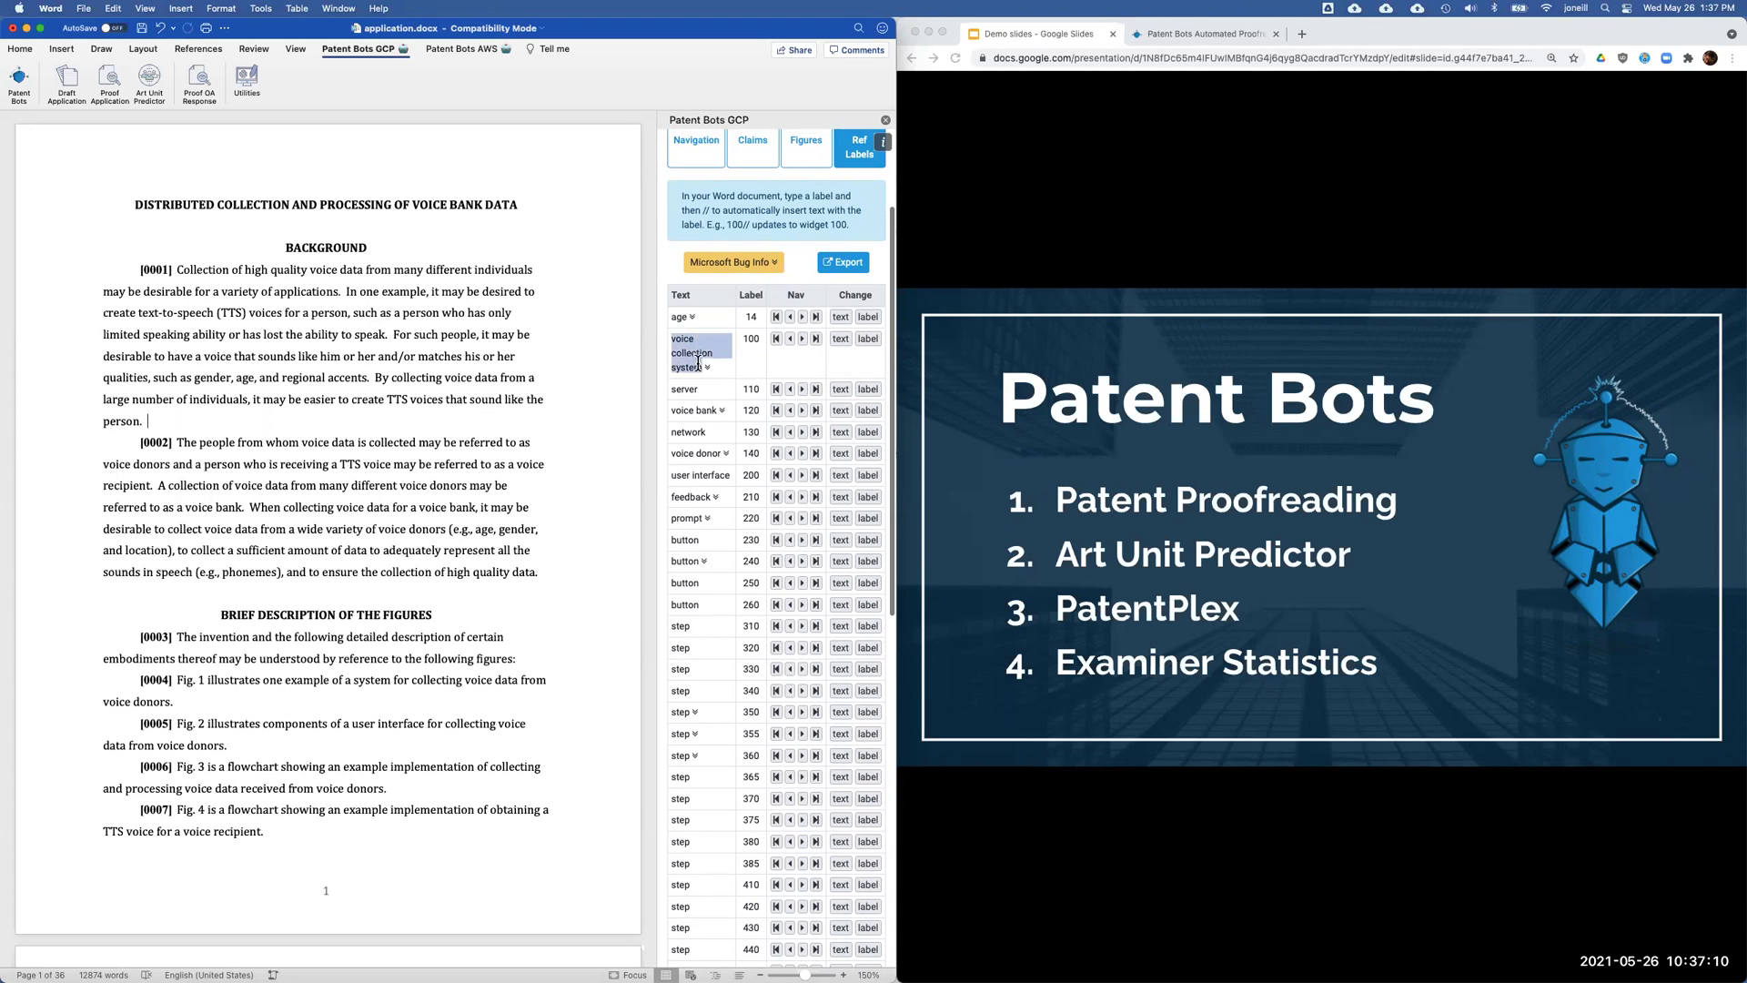
{"action": "double_click", "coordinate": [752, 337]}
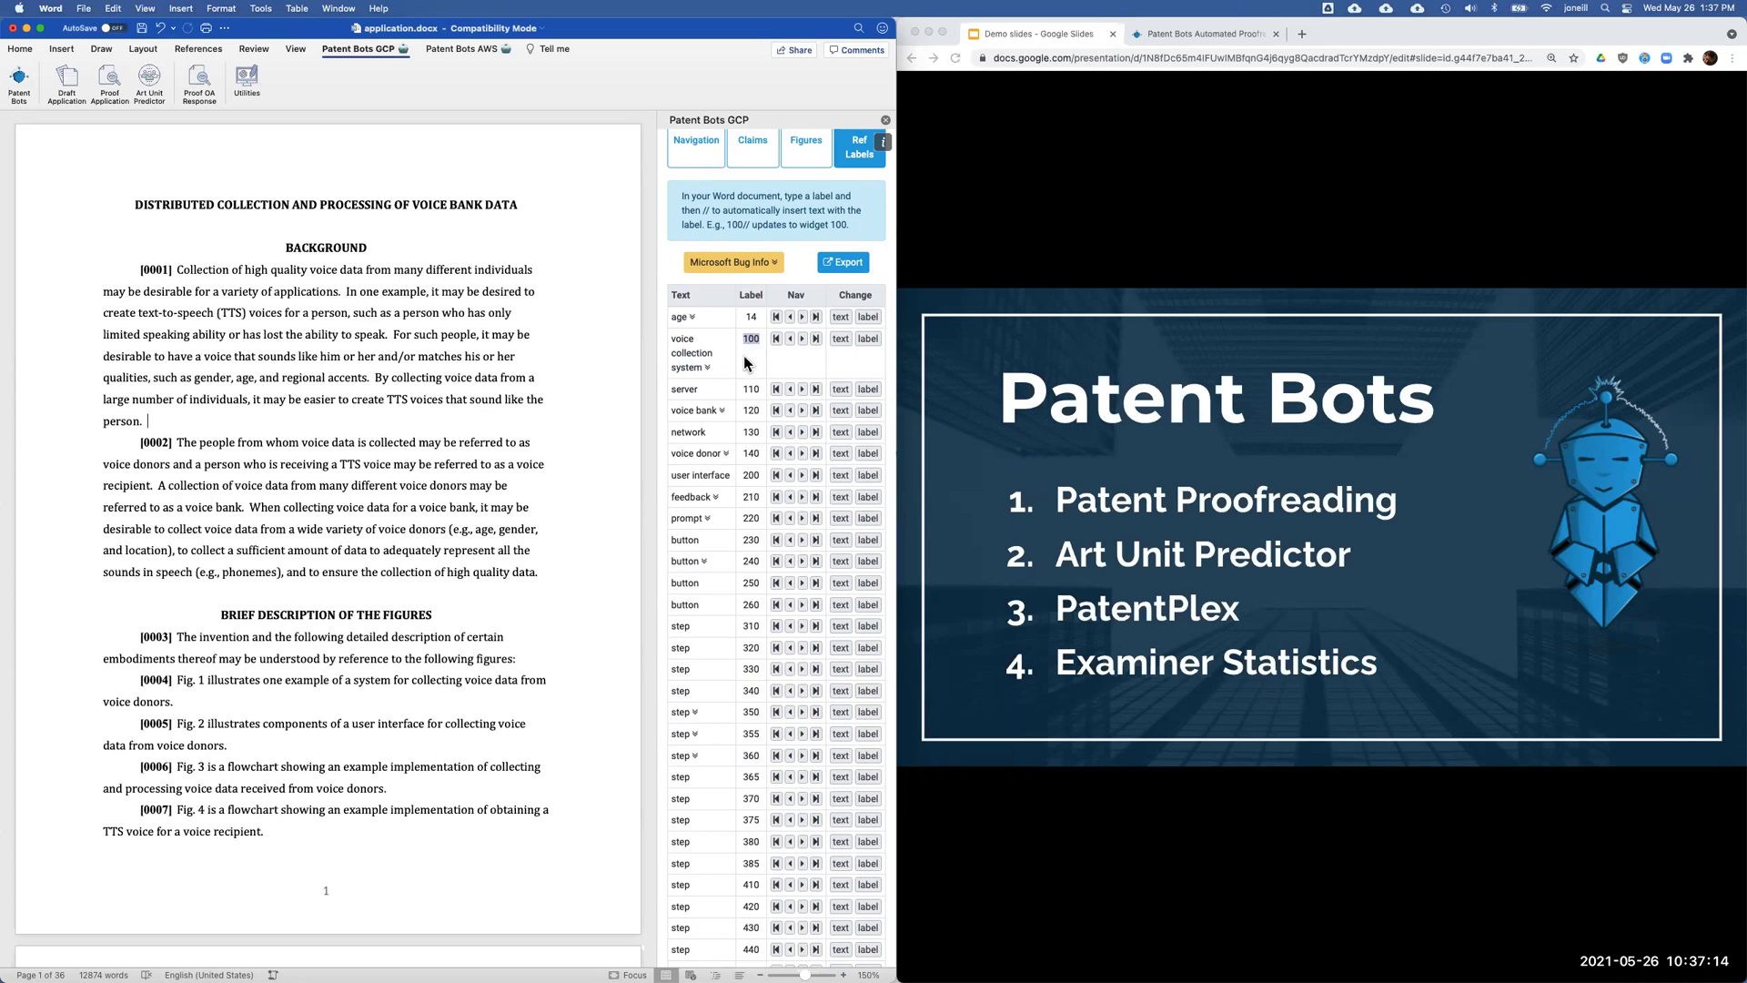
{"action": "left_click_drag", "start_coordinate": [674, 338], "coordinate": [697, 371]}
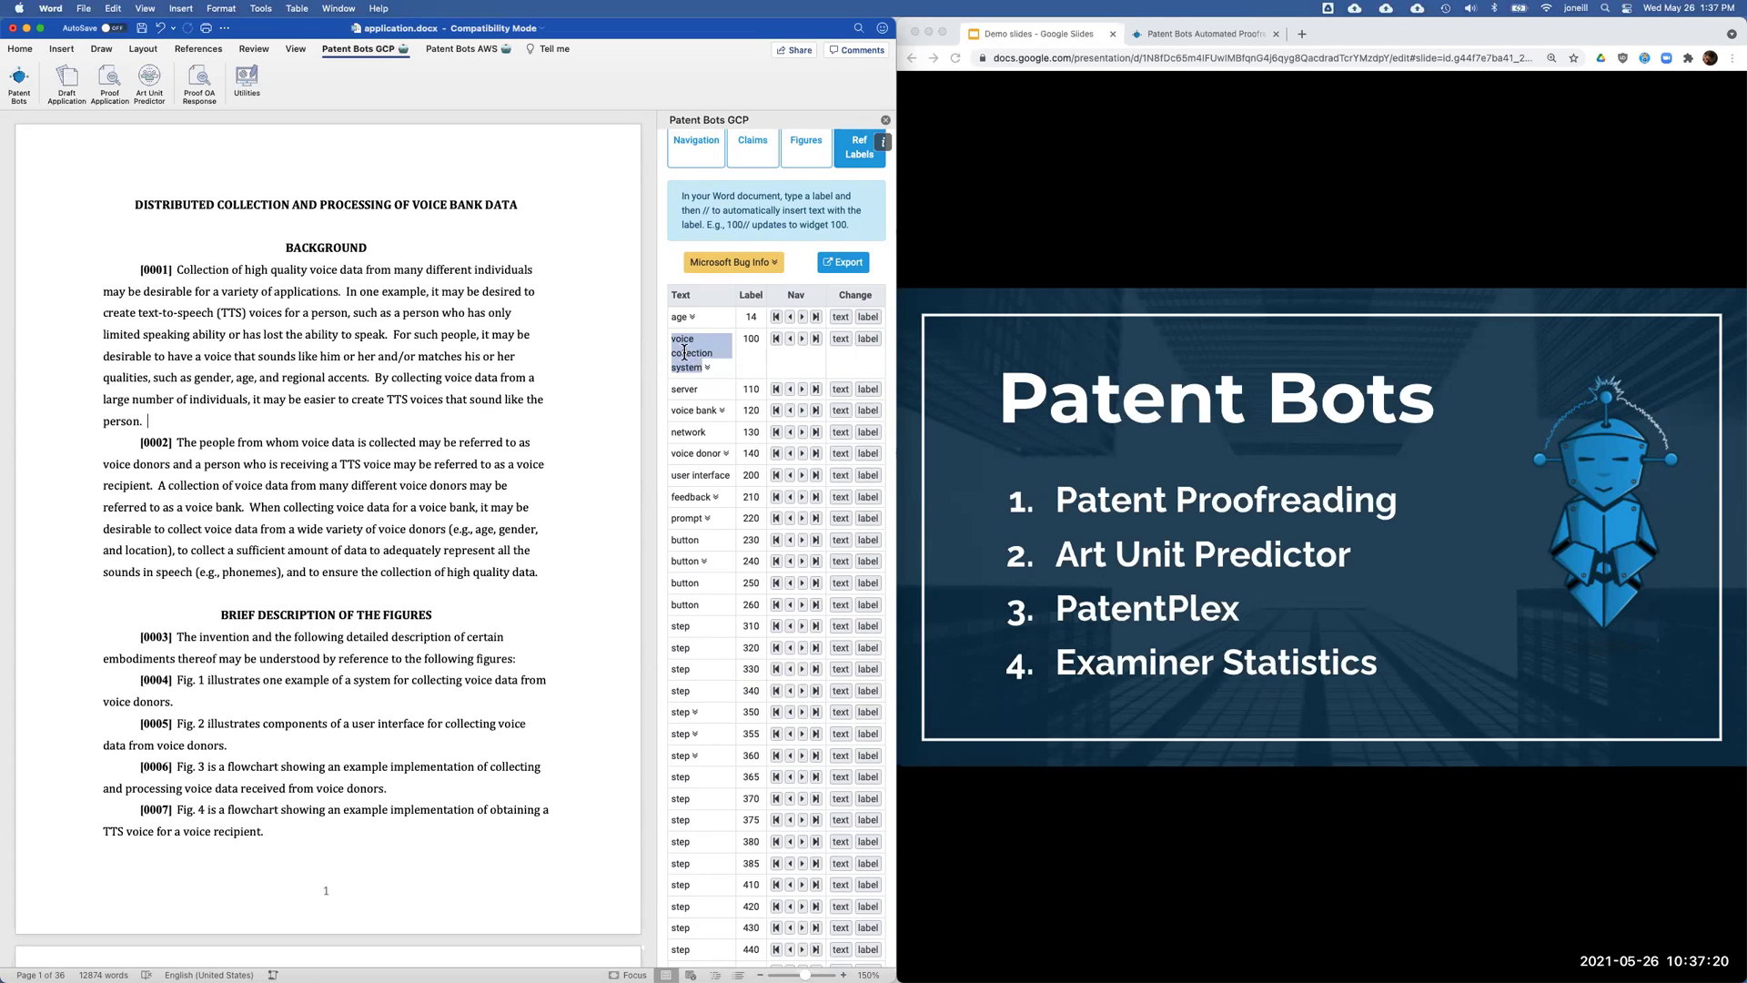
Rename the voice collection system label to 'widget' everywhere using Change Ref Label Text
{"action": "left_click", "coordinate": [837, 338]}
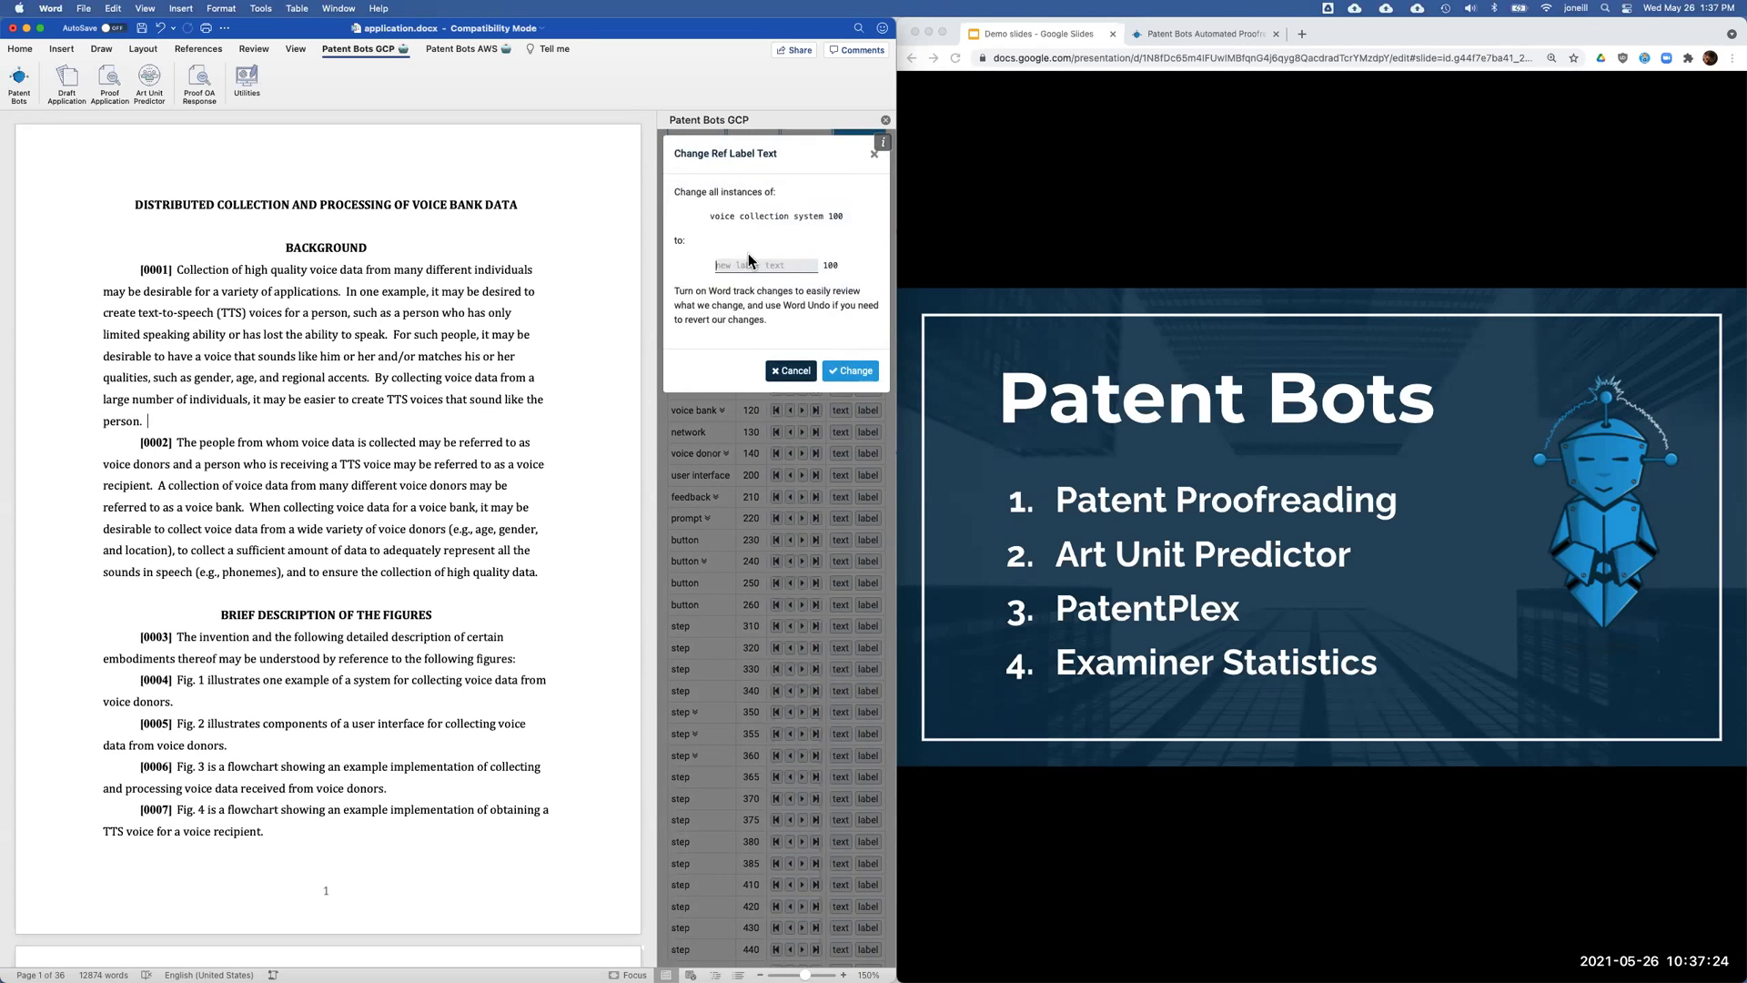
{"action": "left_click", "coordinate": [743, 264]}
{"action": "type", "text": "widget"}
{"action": "left_click_drag", "start_coordinate": [711, 217], "coordinate": [835, 222]}
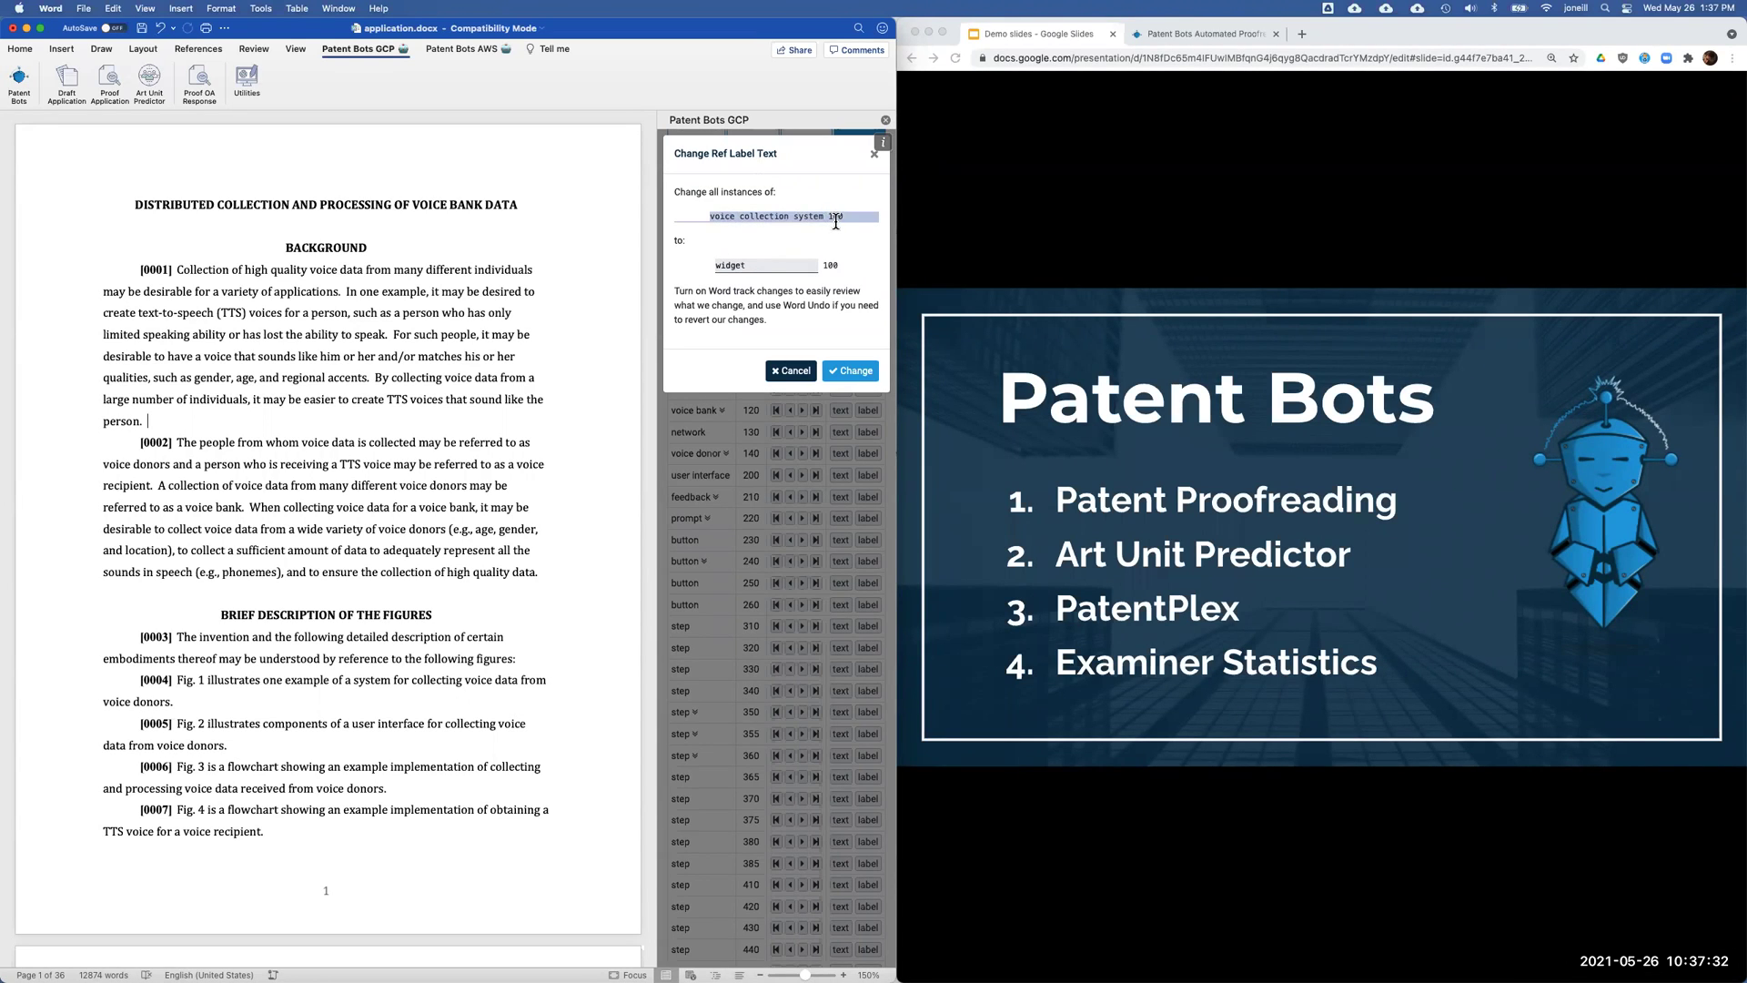
{"action": "double_click", "coordinate": [728, 264]}
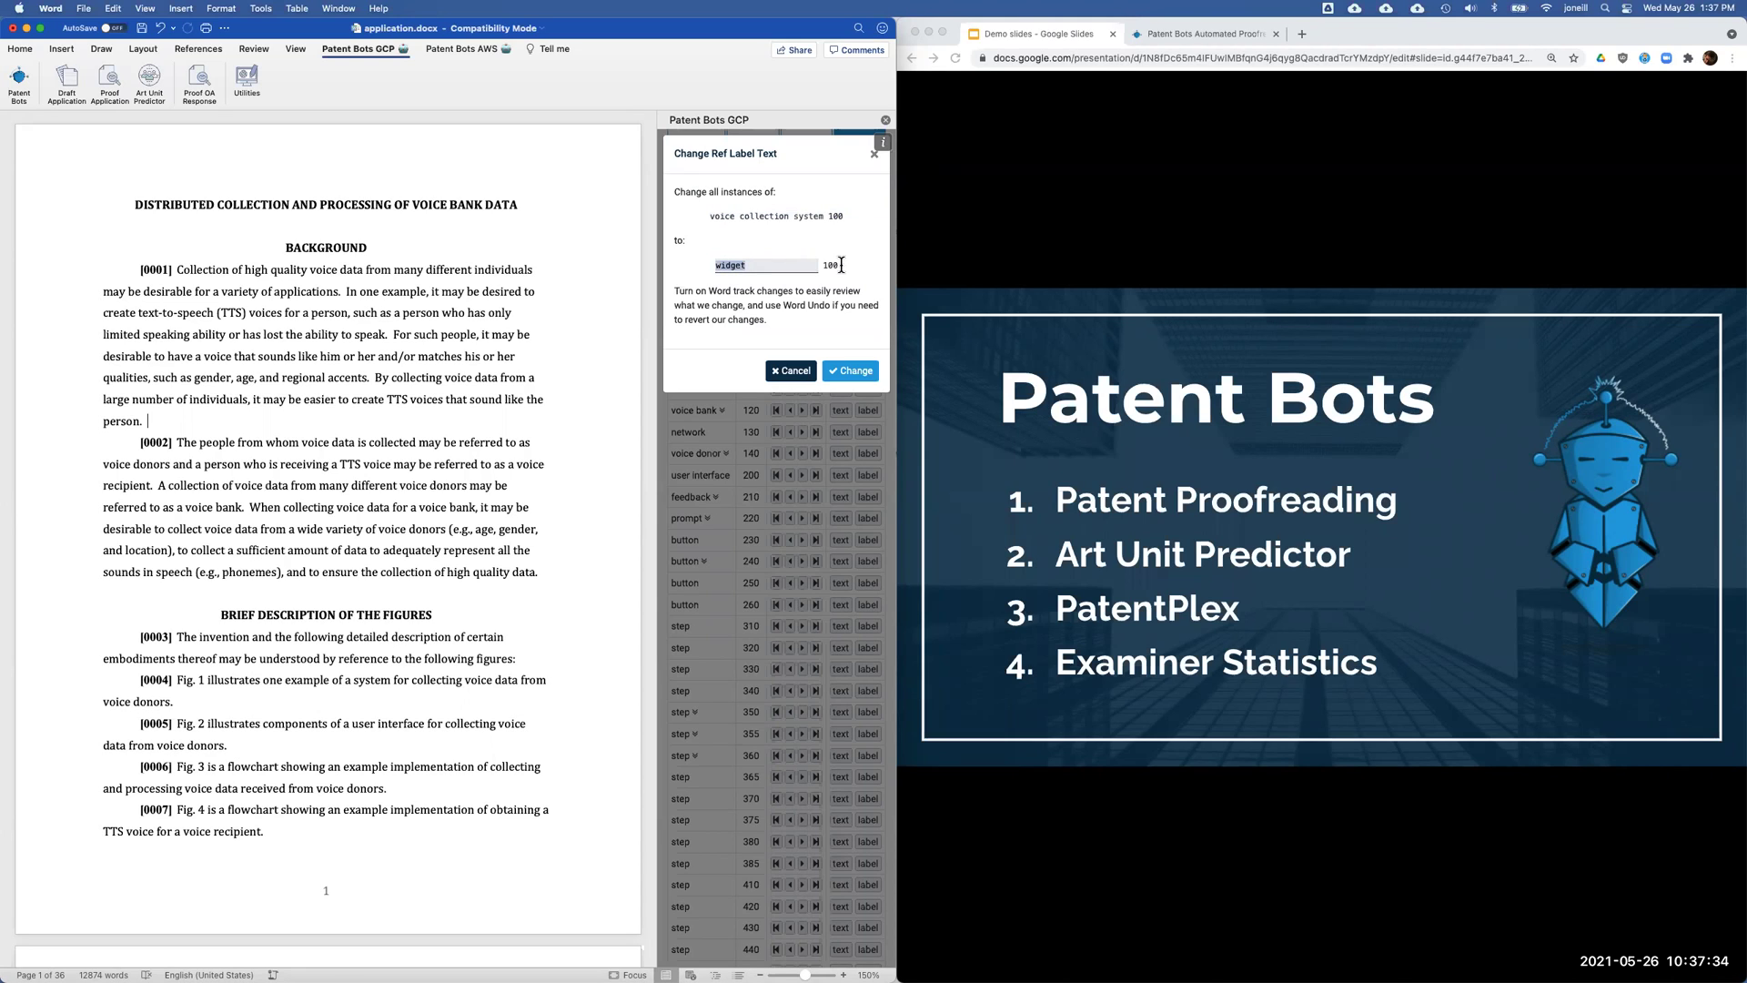
{"action": "left_click", "coordinate": [860, 274]}
{"action": "left_click", "coordinate": [855, 371]}
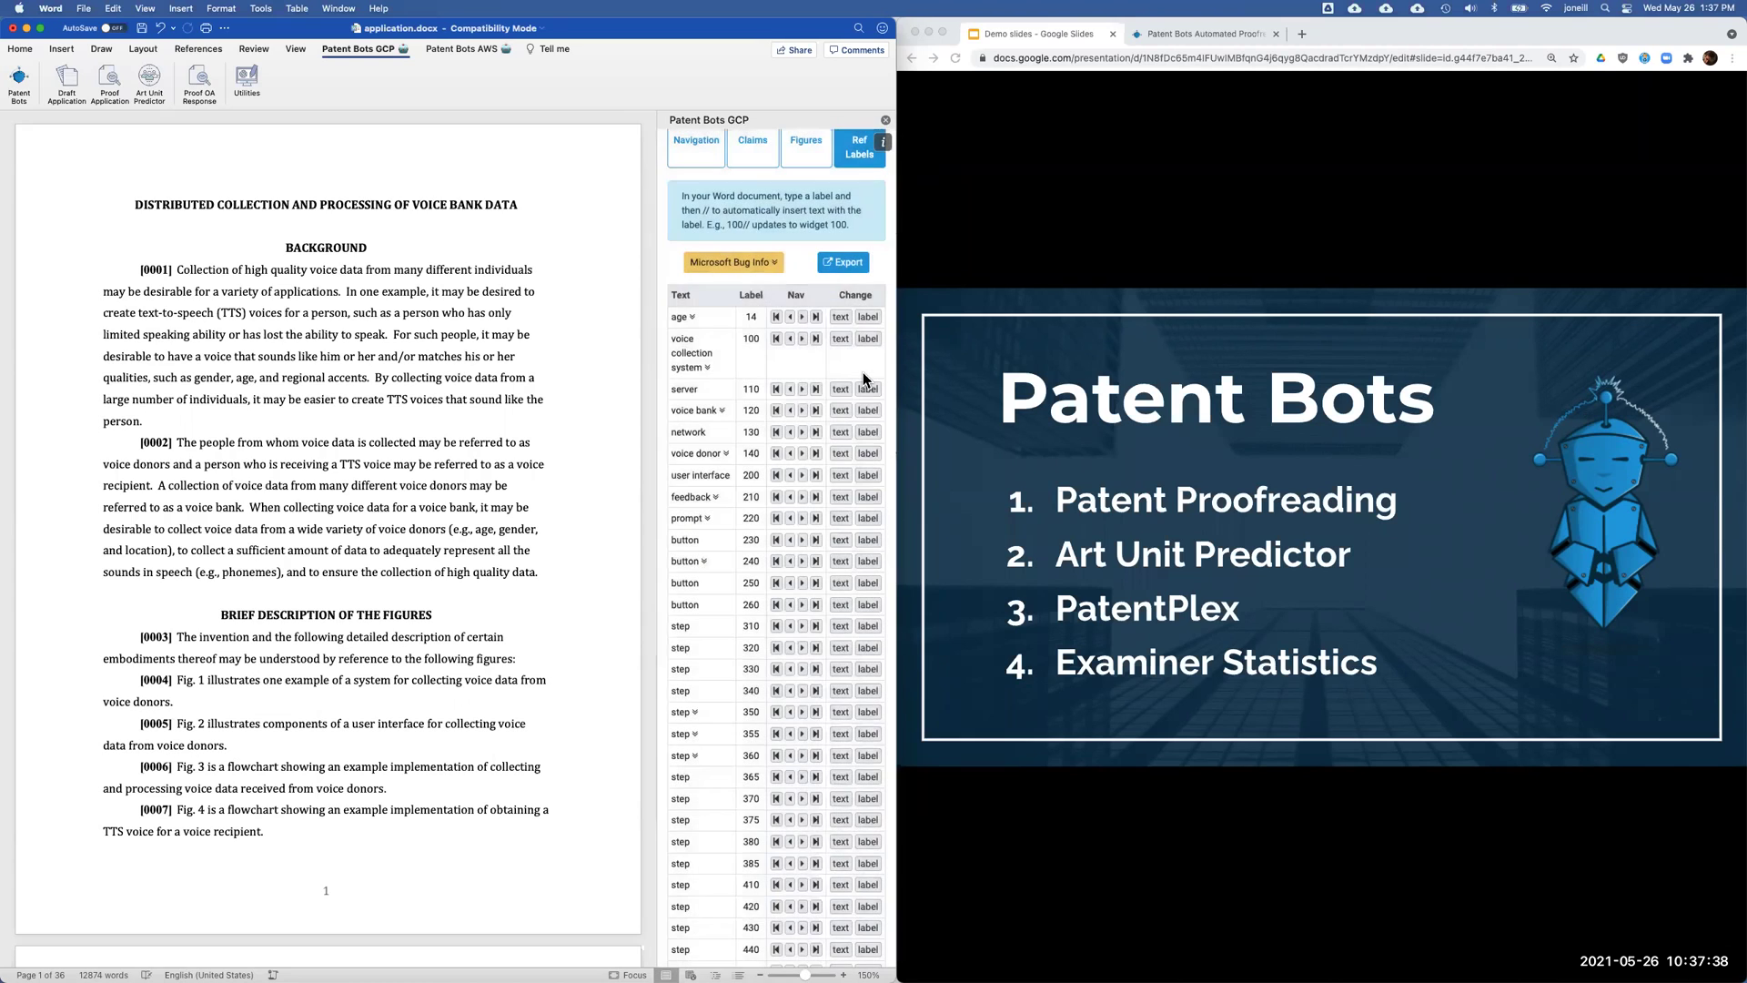
Inspect widget 100 in paragraph [0010], then revert it to voice collection system 100
{"action": "double_click", "coordinate": [681, 338]}
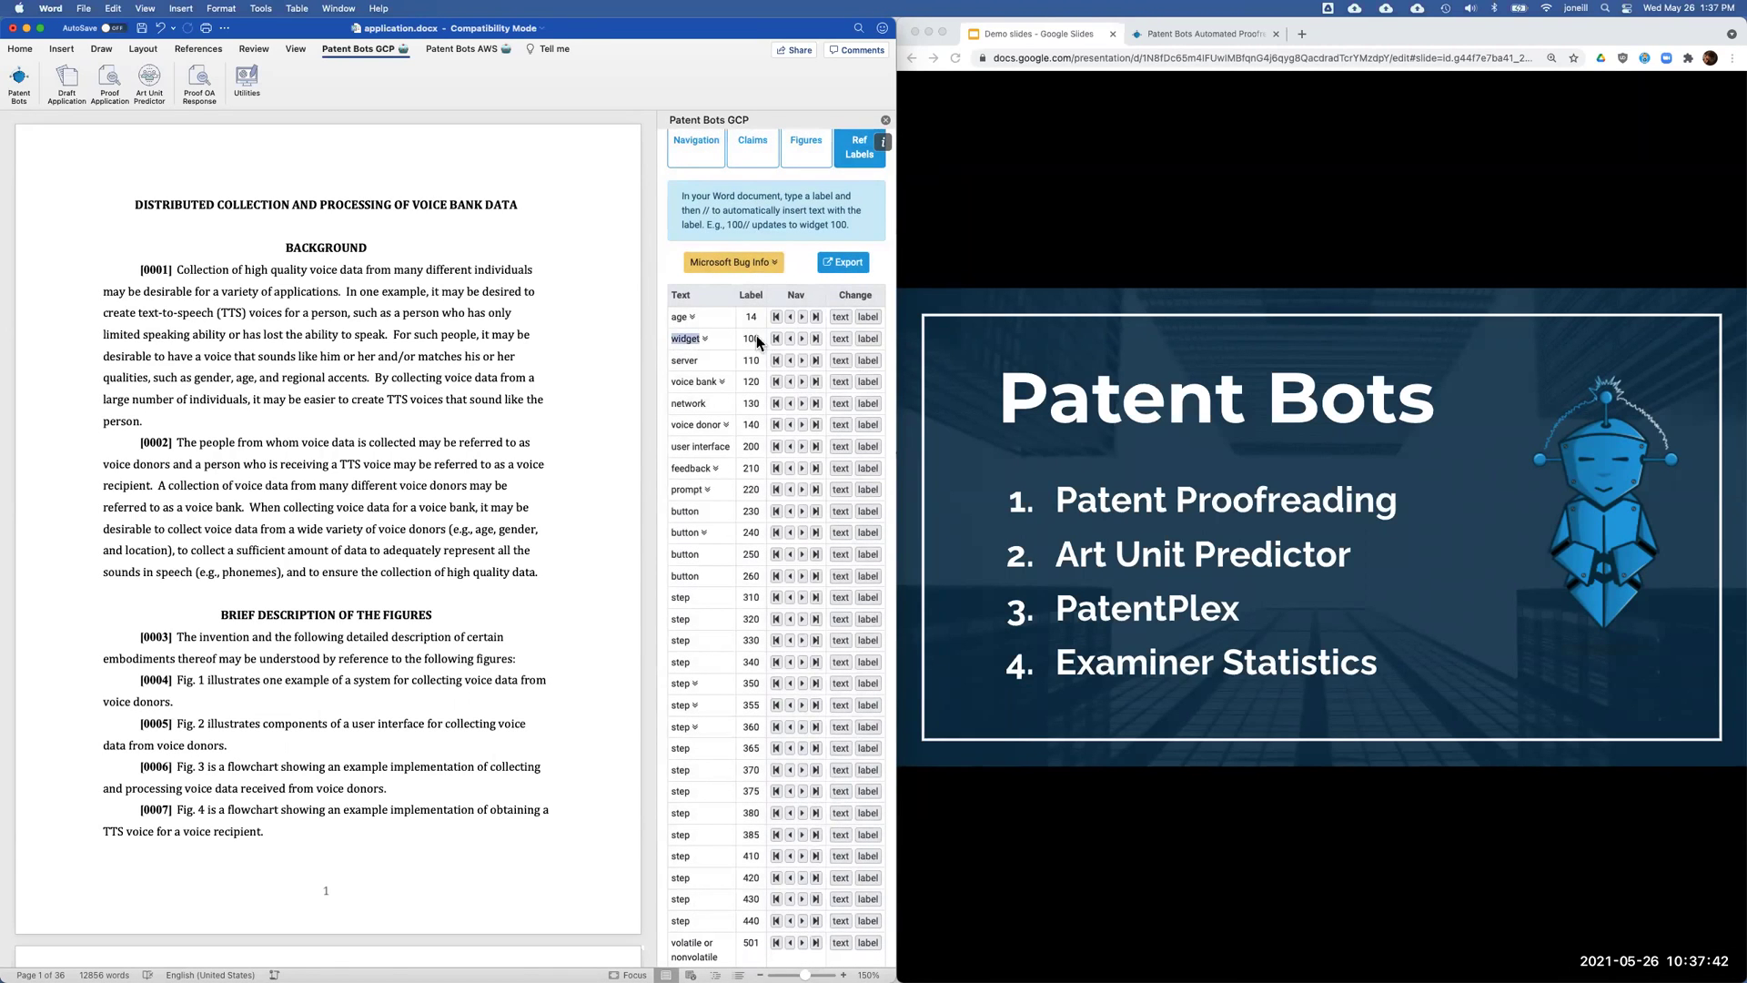
{"action": "left_click_drag", "start_coordinate": [103, 312], "coordinate": [155, 307]}
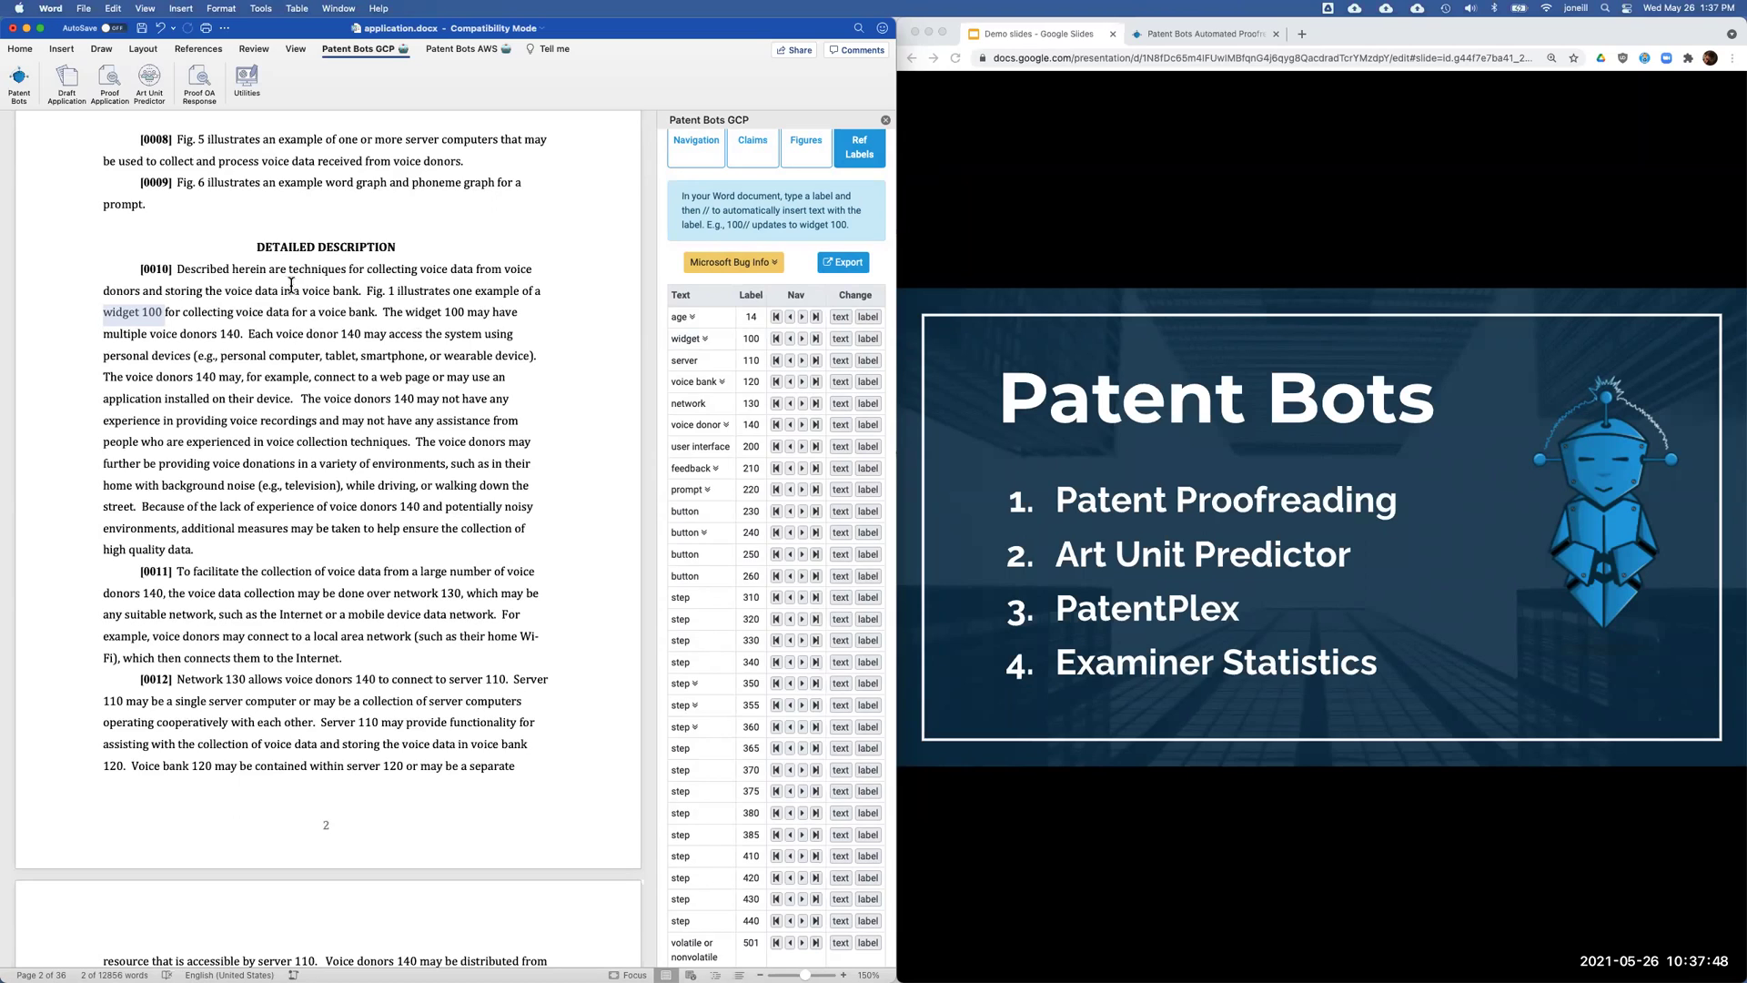
{"action": "left_click", "coordinate": [323, 318]}
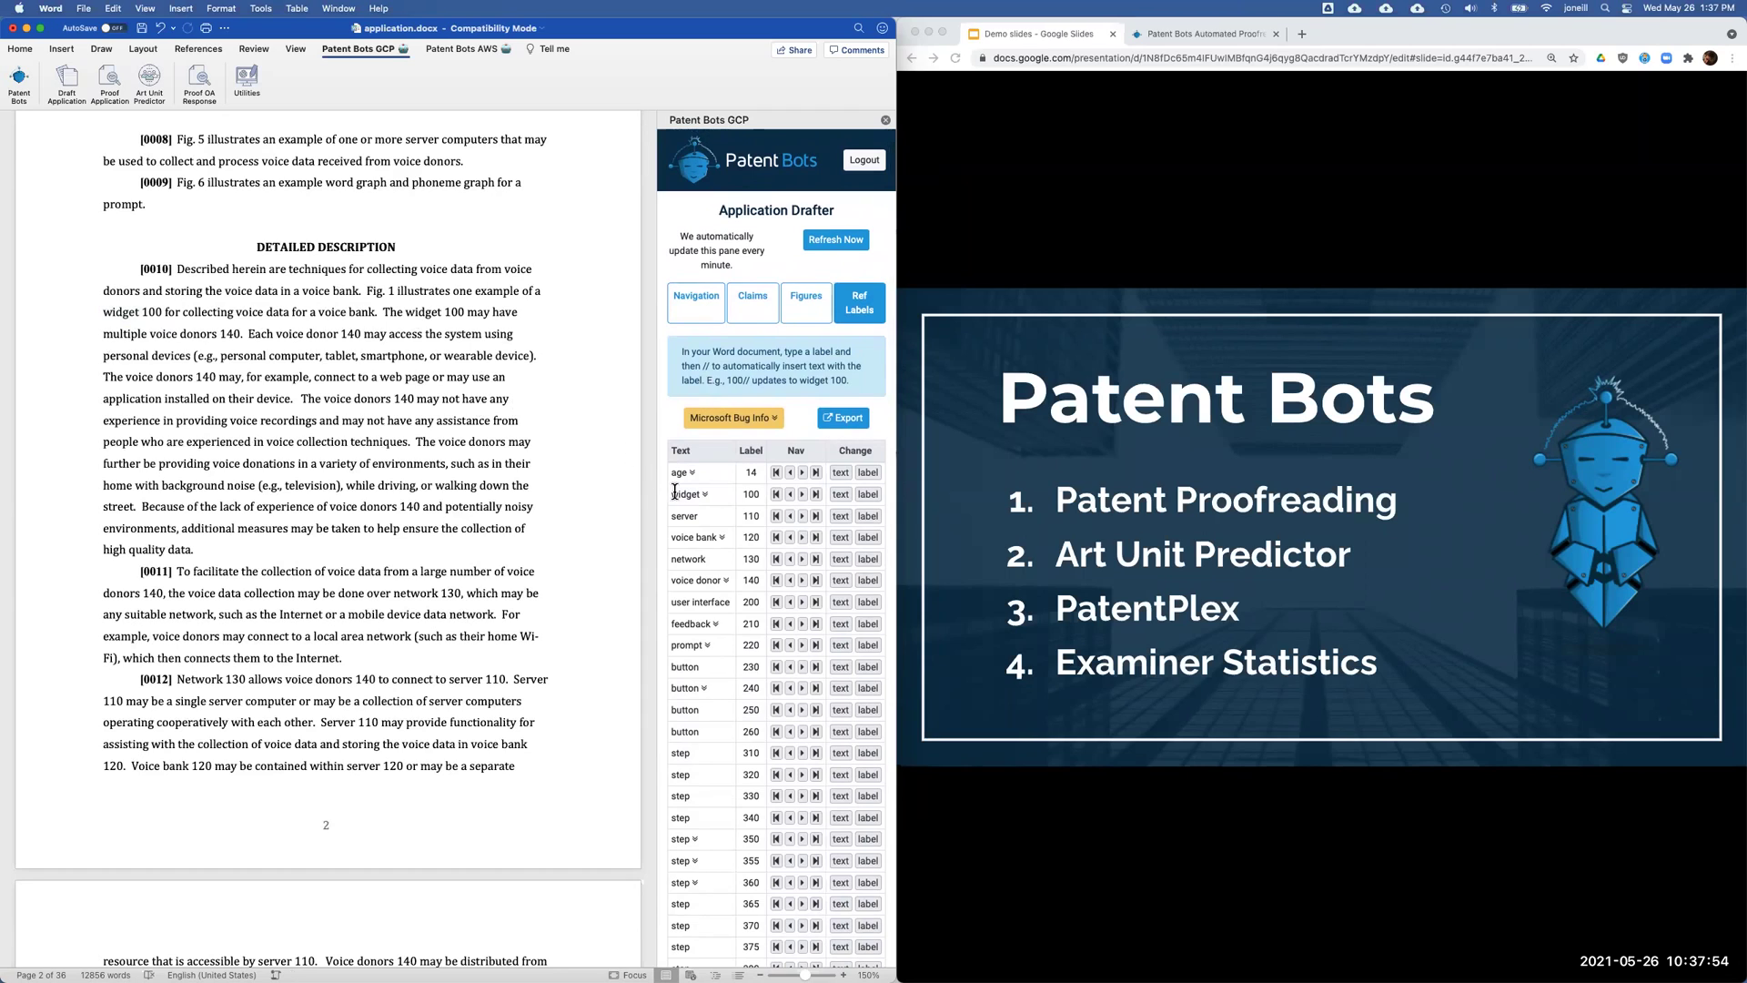
{"action": "scroll", "coordinate": [676, 492], "scroll_direction": "down", "scroll_amount": 1}
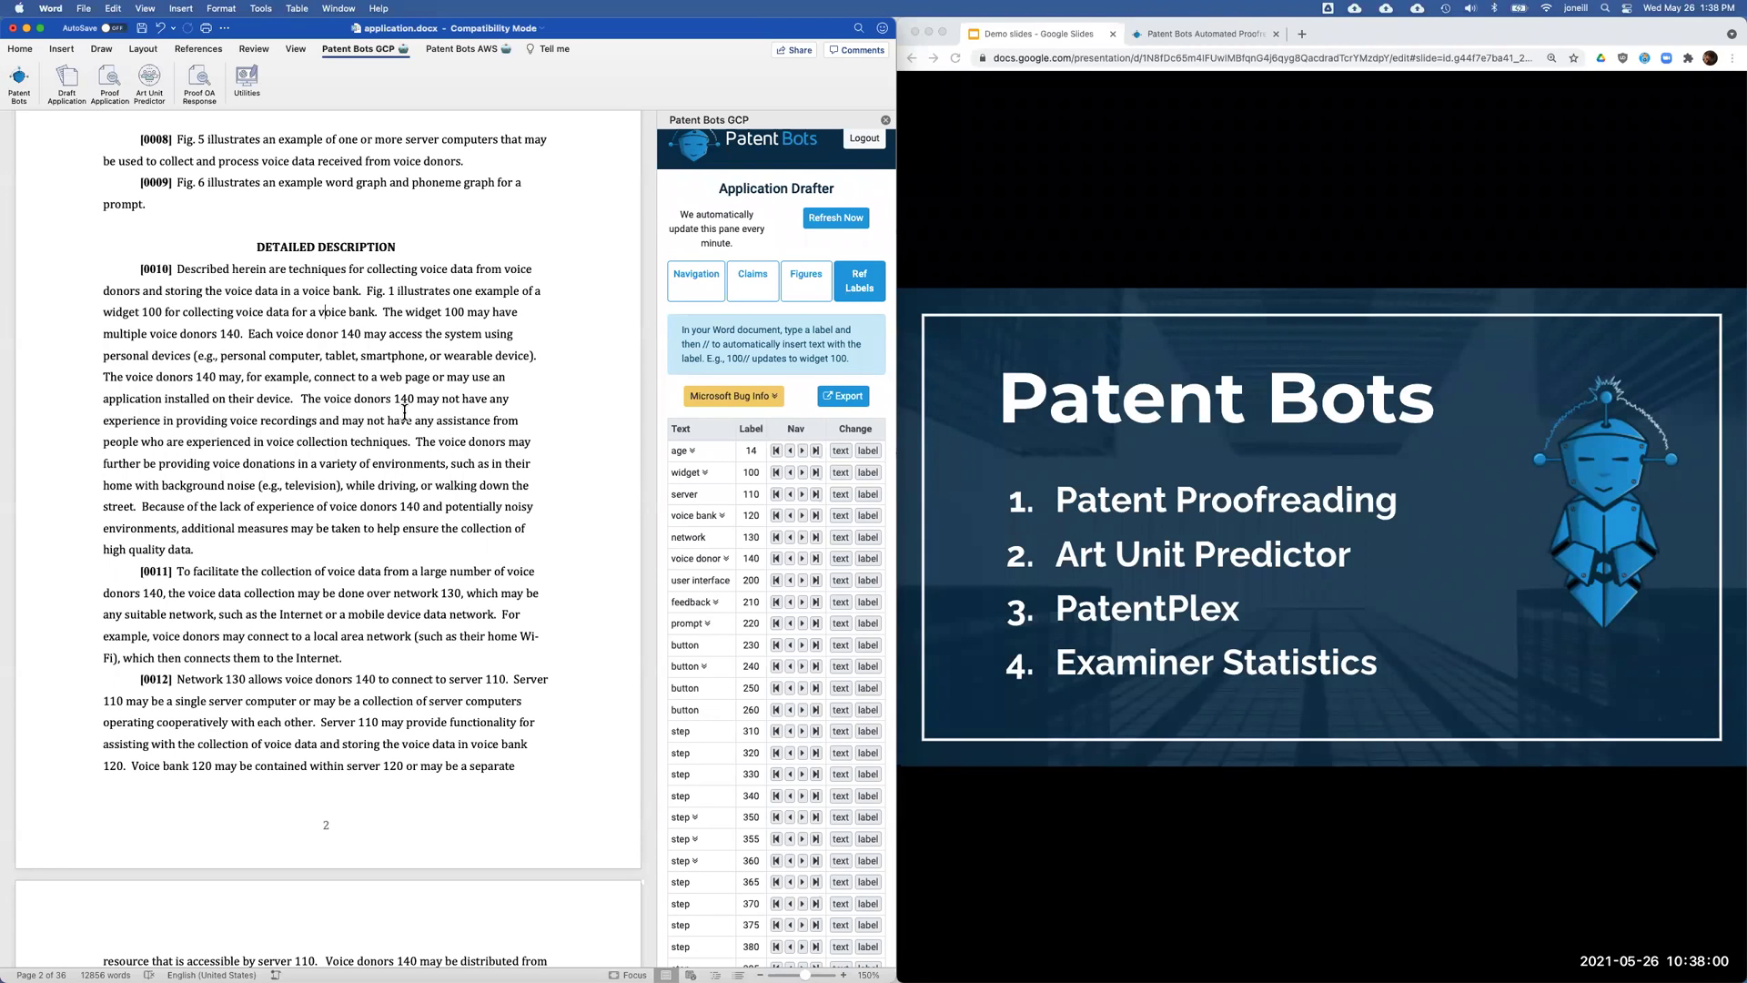
{"action": "scroll", "coordinate": [404, 411], "scroll_direction": "up", "scroll_amount": 8}
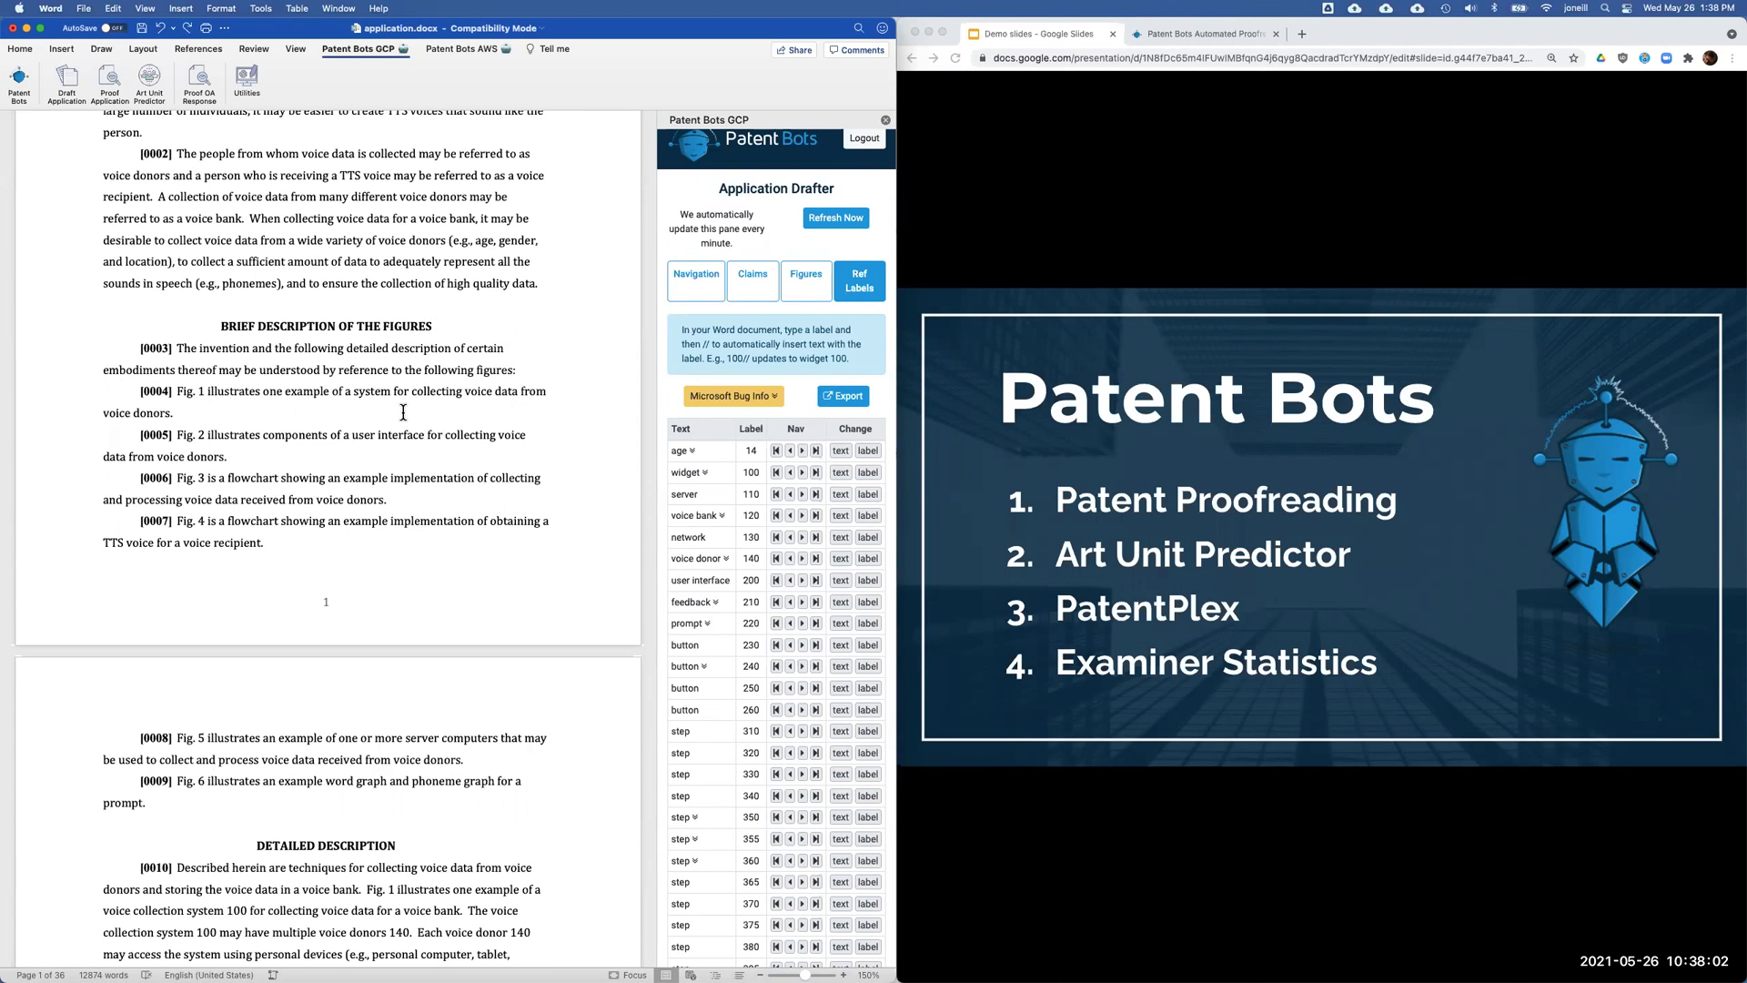
Refresh the label list and locate voice collection system 100 in paragraph [0010]
{"action": "left_click", "coordinate": [855, 216]}
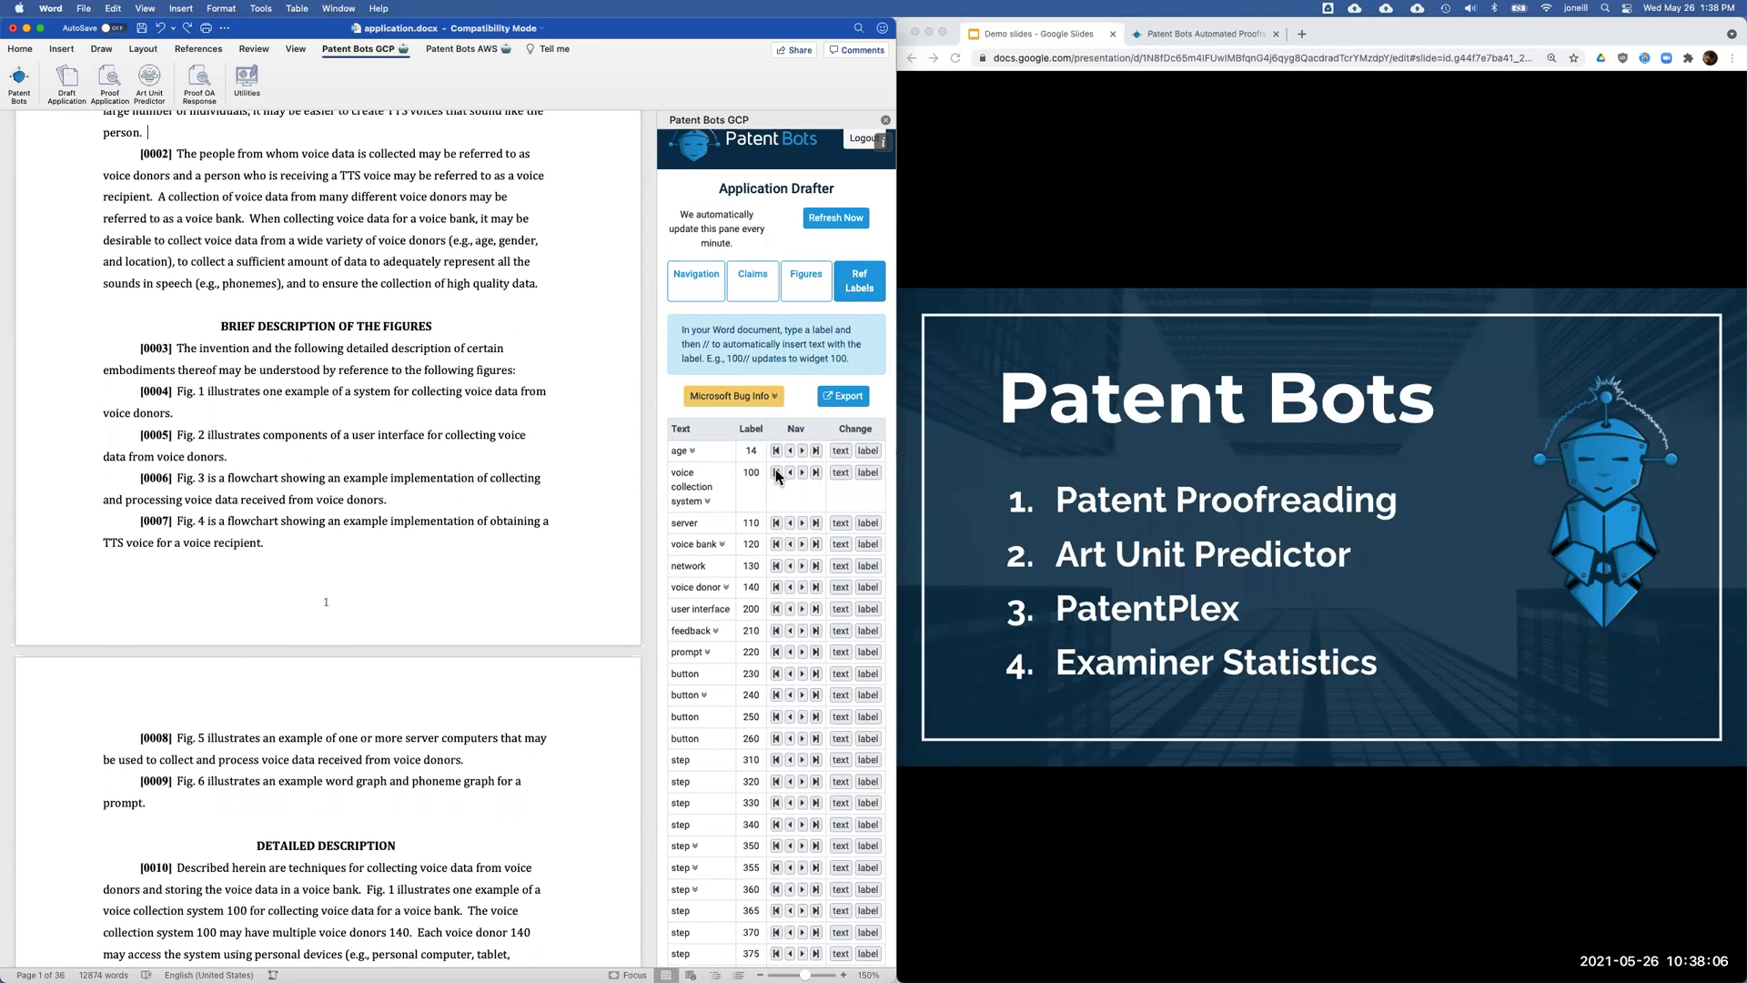
{"action": "left_click", "coordinate": [775, 472]}
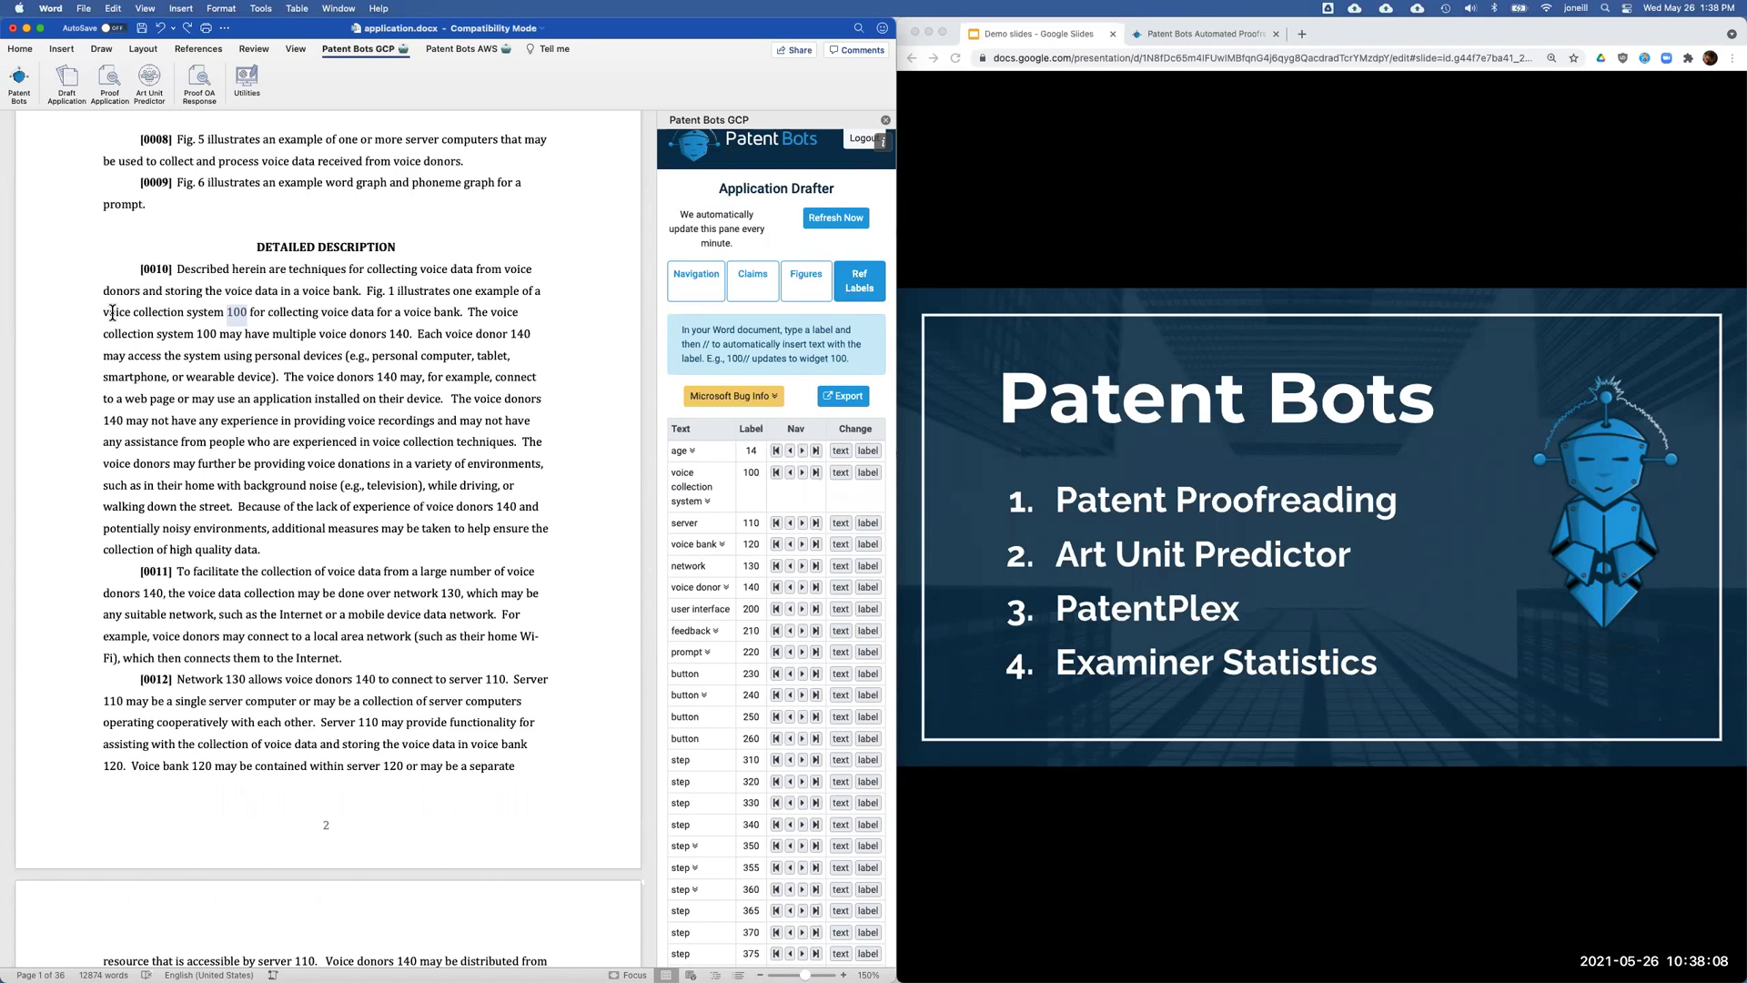
{"action": "left_click_drag", "start_coordinate": [103, 314], "coordinate": [250, 323]}
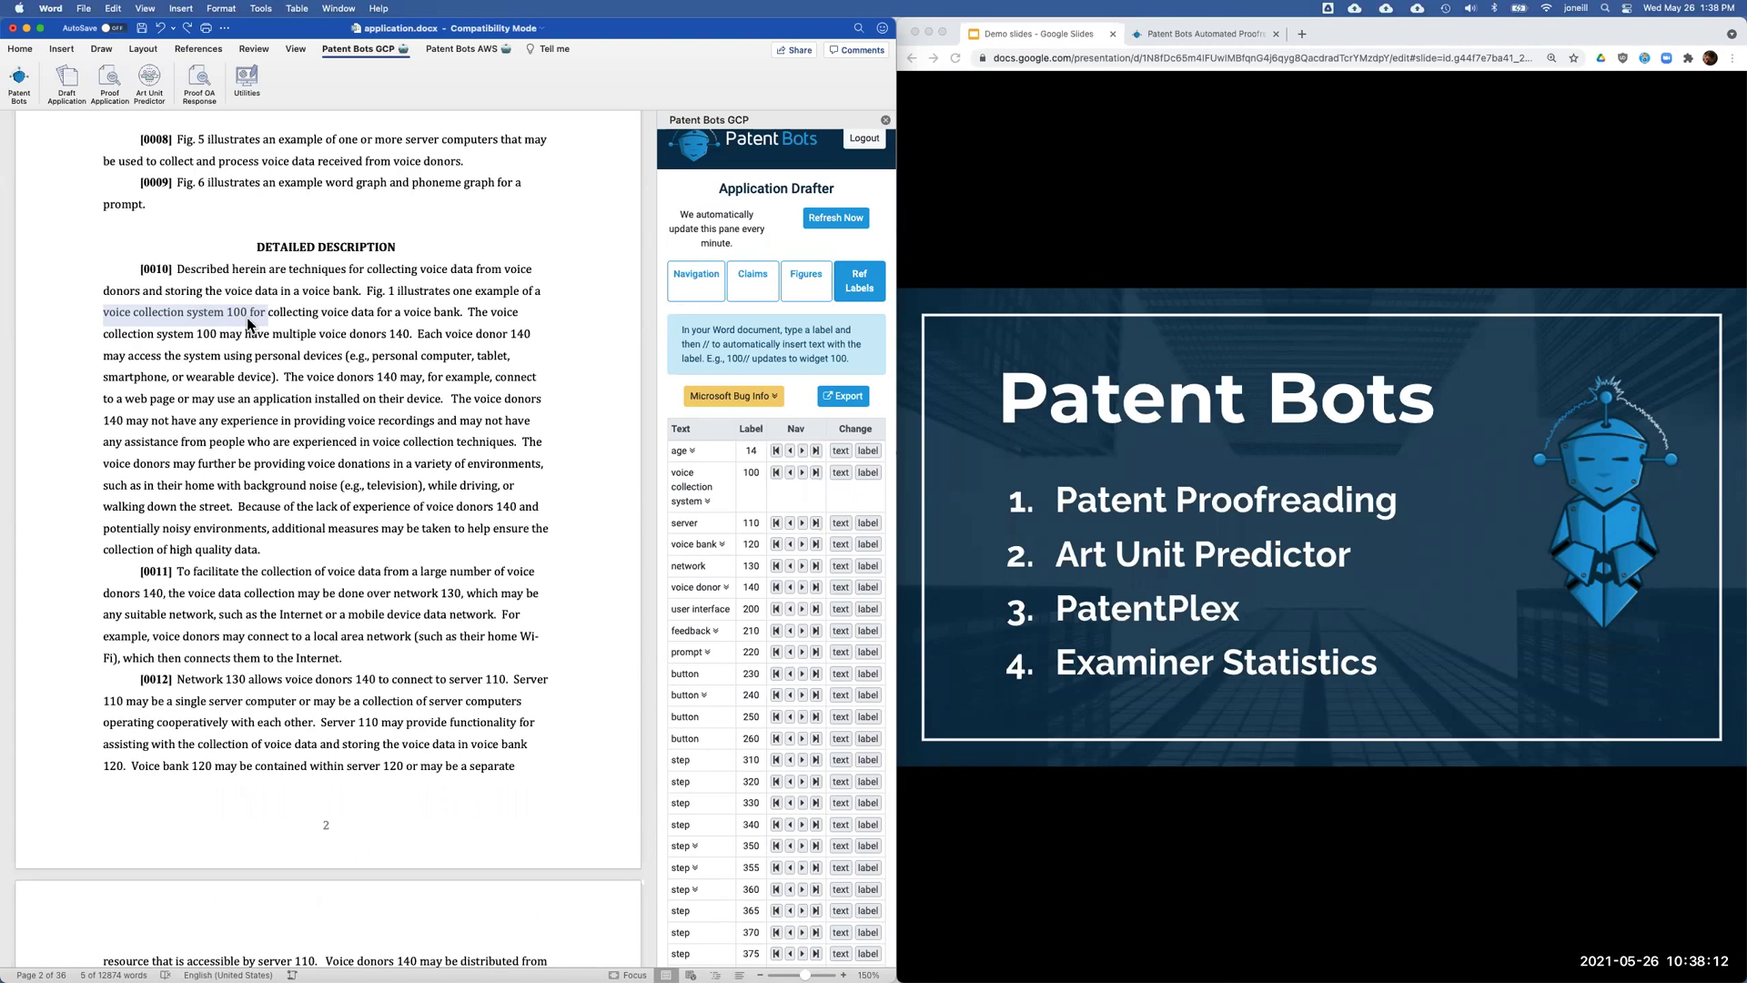
{"action": "left_click", "coordinate": [280, 322]}
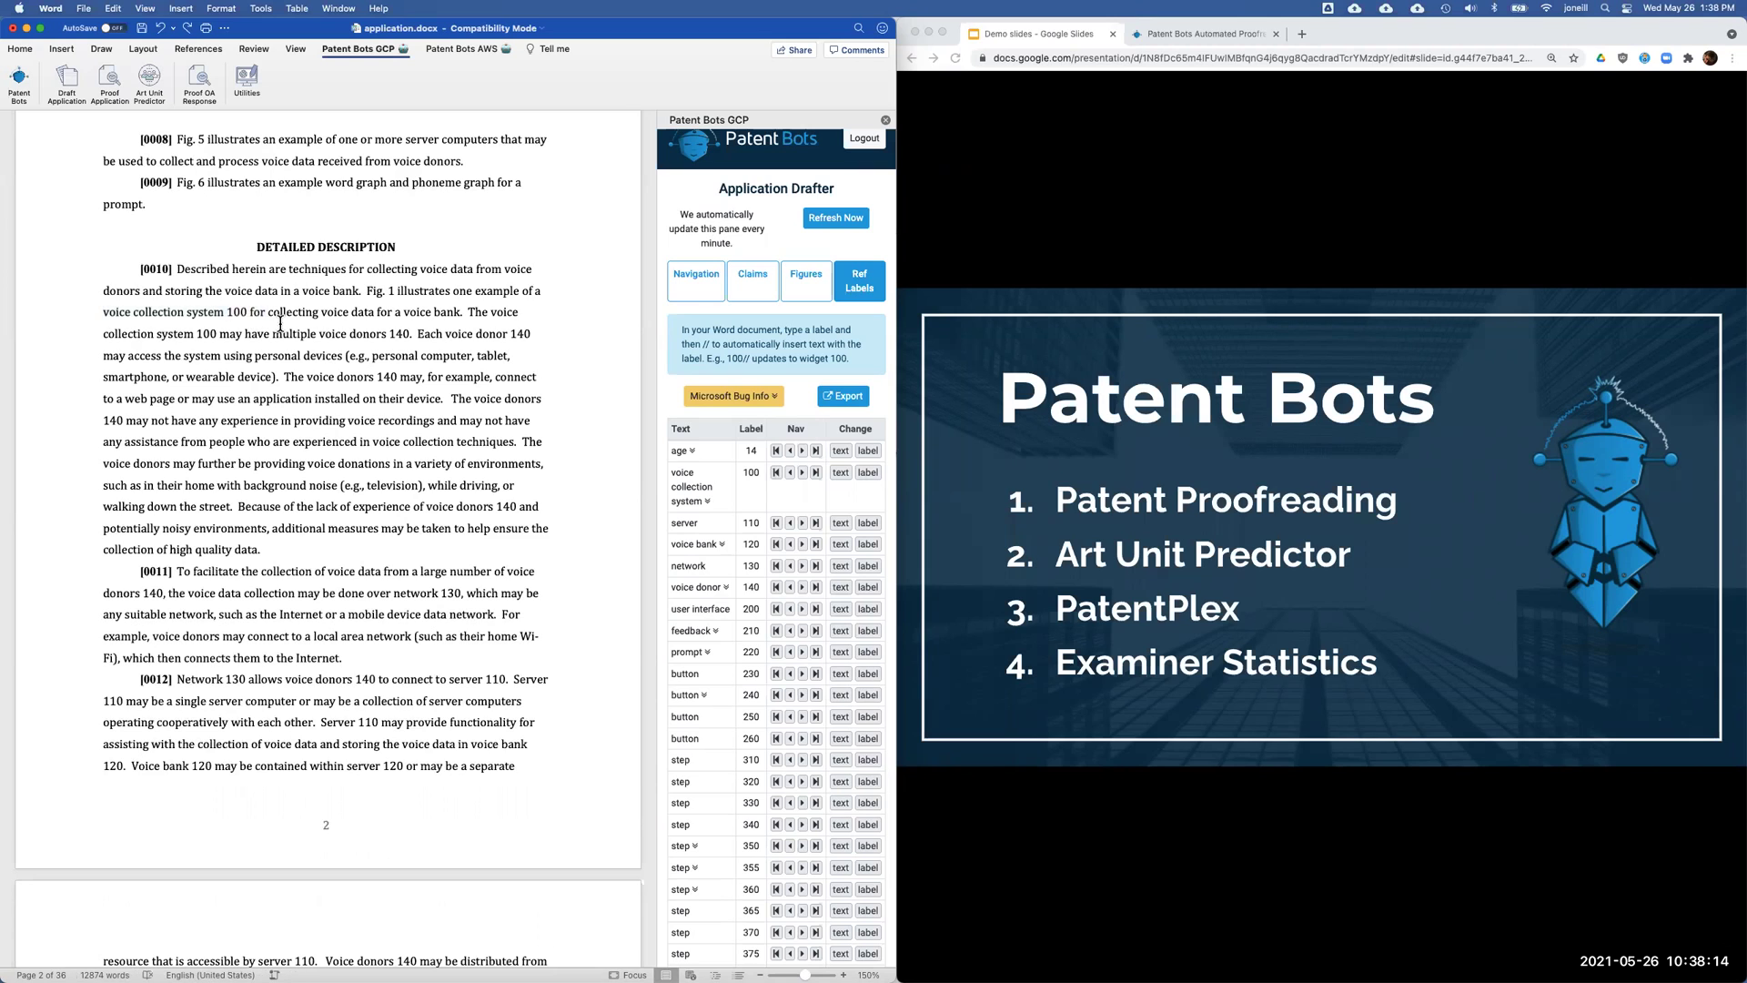
Enter 101 as the new number for voice collection system, then close the dialog without changing it
{"action": "left_click", "coordinate": [868, 475]}
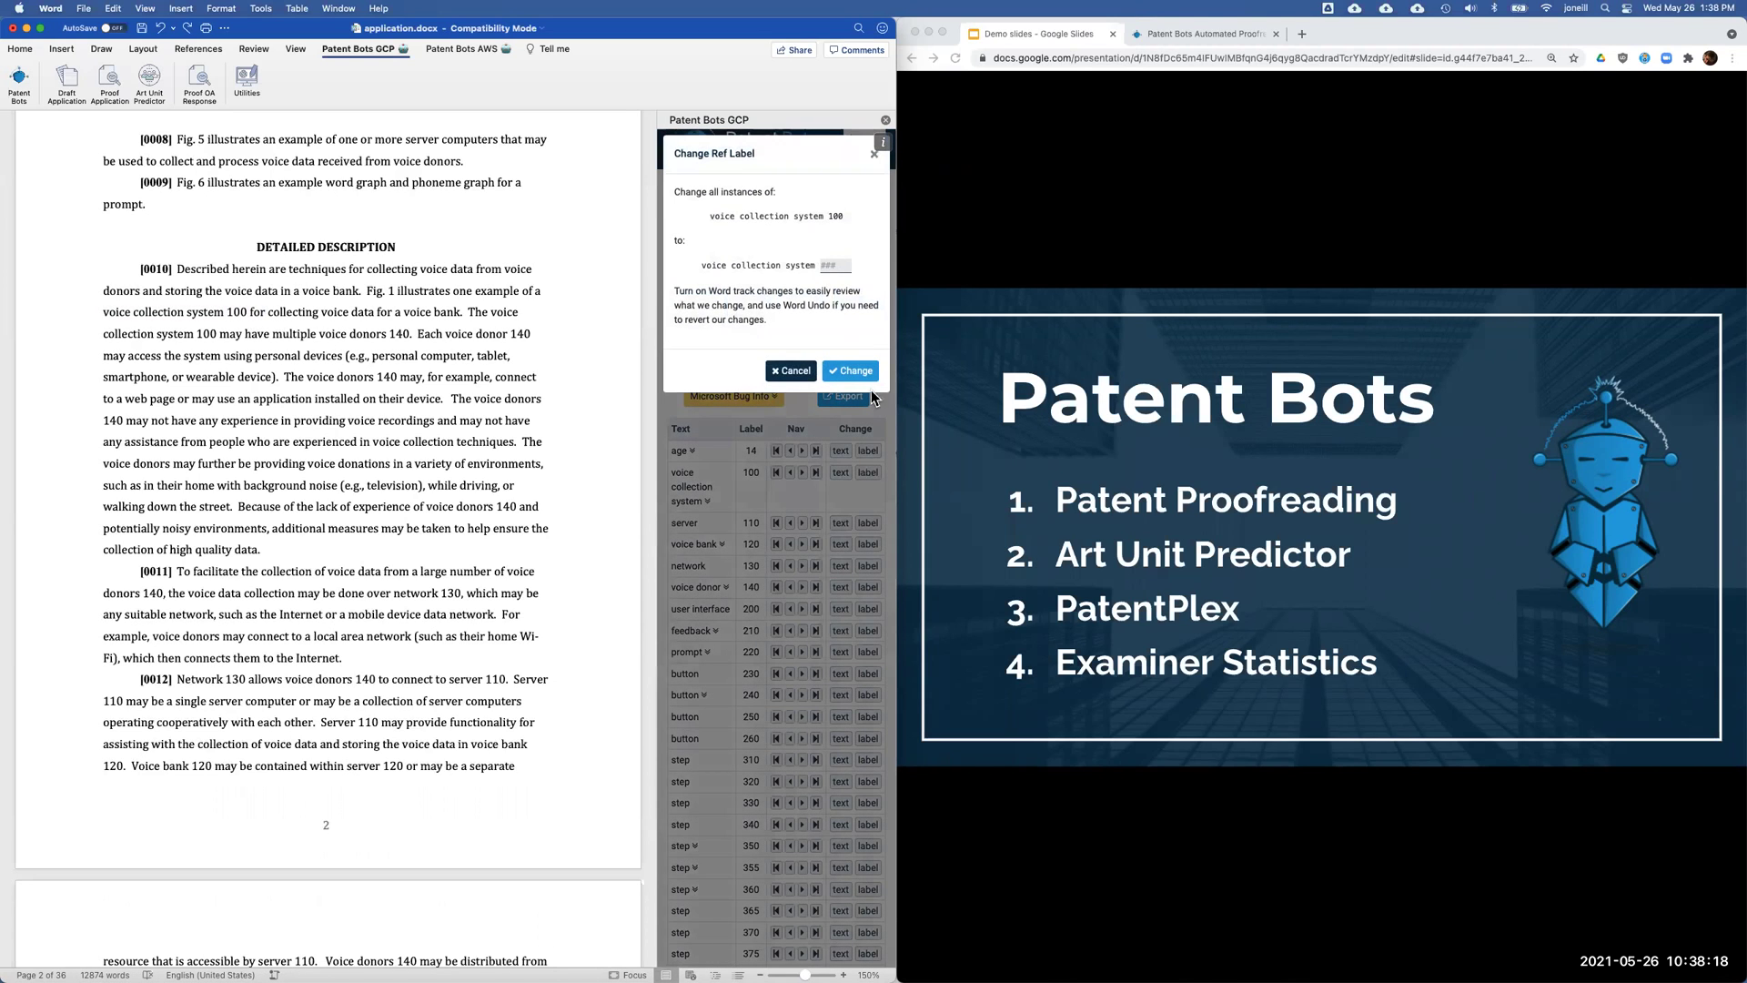
{"action": "left_click", "coordinate": [833, 264]}
{"action": "type", "text": "101"}
{"action": "left_click", "coordinate": [792, 371]}
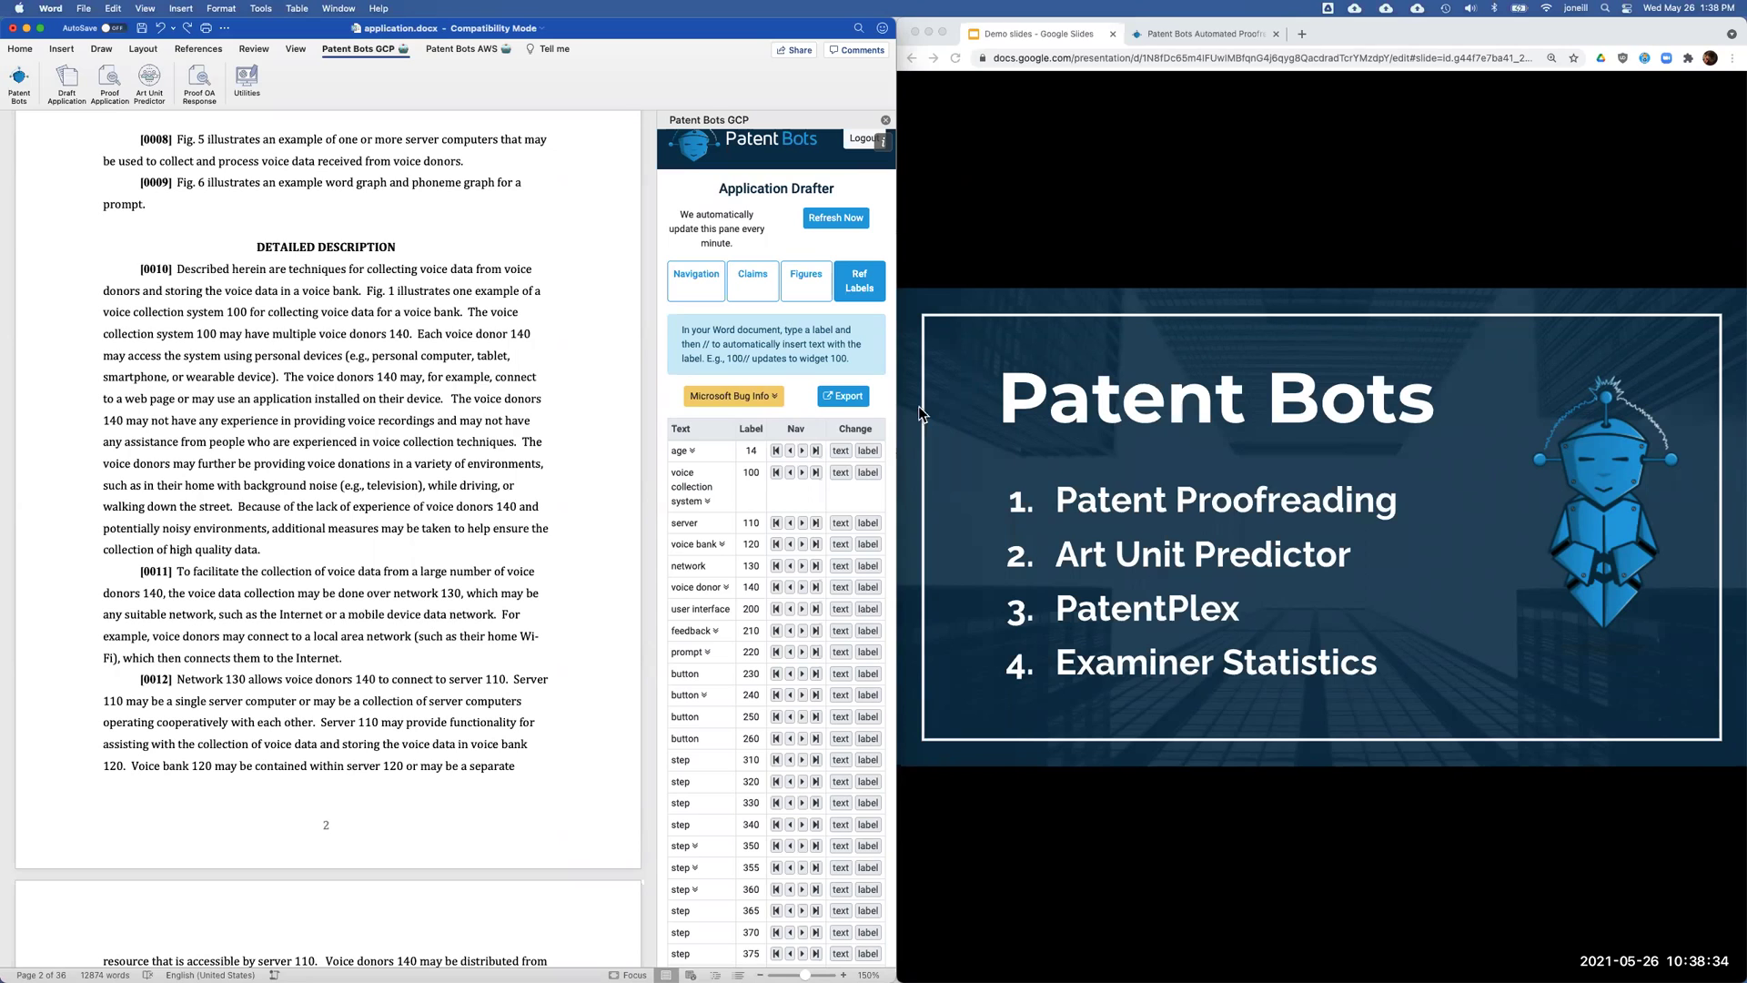
Renumber Fig. 2 as Fig. 33, shifting its 2## reference labels to 33##
{"action": "left_click", "coordinate": [809, 284]}
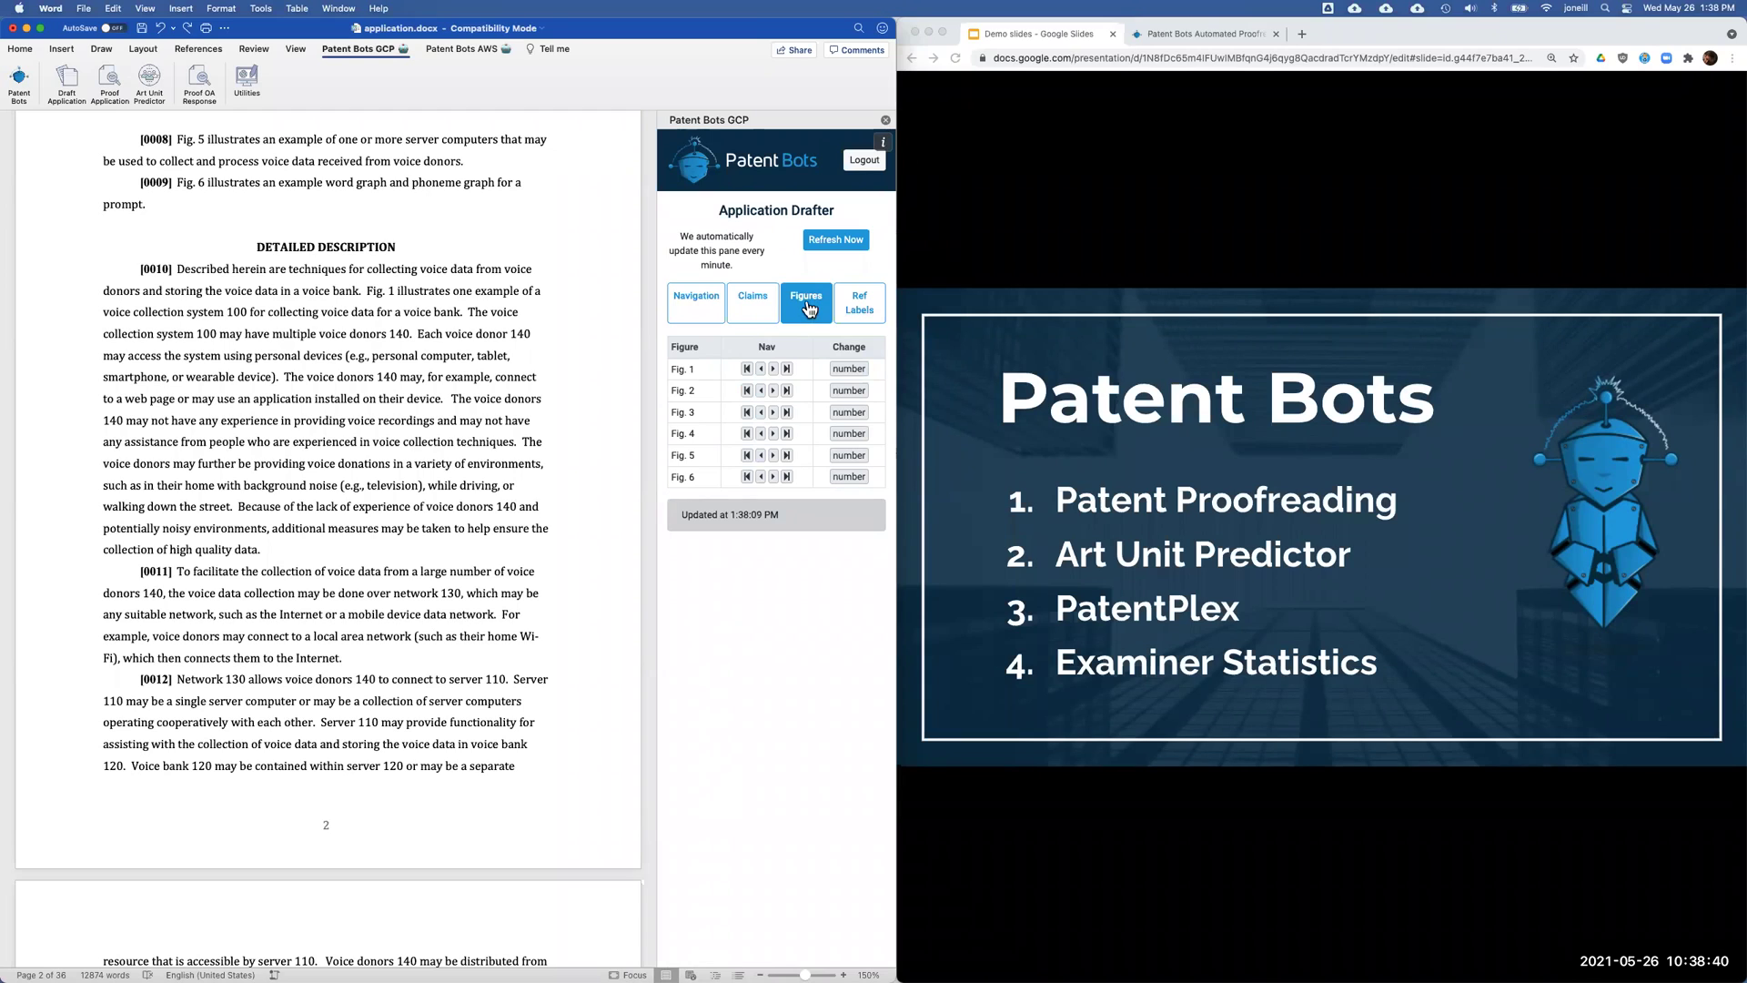
{"action": "left_click_drag", "start_coordinate": [672, 365], "coordinate": [706, 472]}
{"action": "left_click", "coordinate": [723, 648]}
{"action": "left_click", "coordinate": [849, 390]}
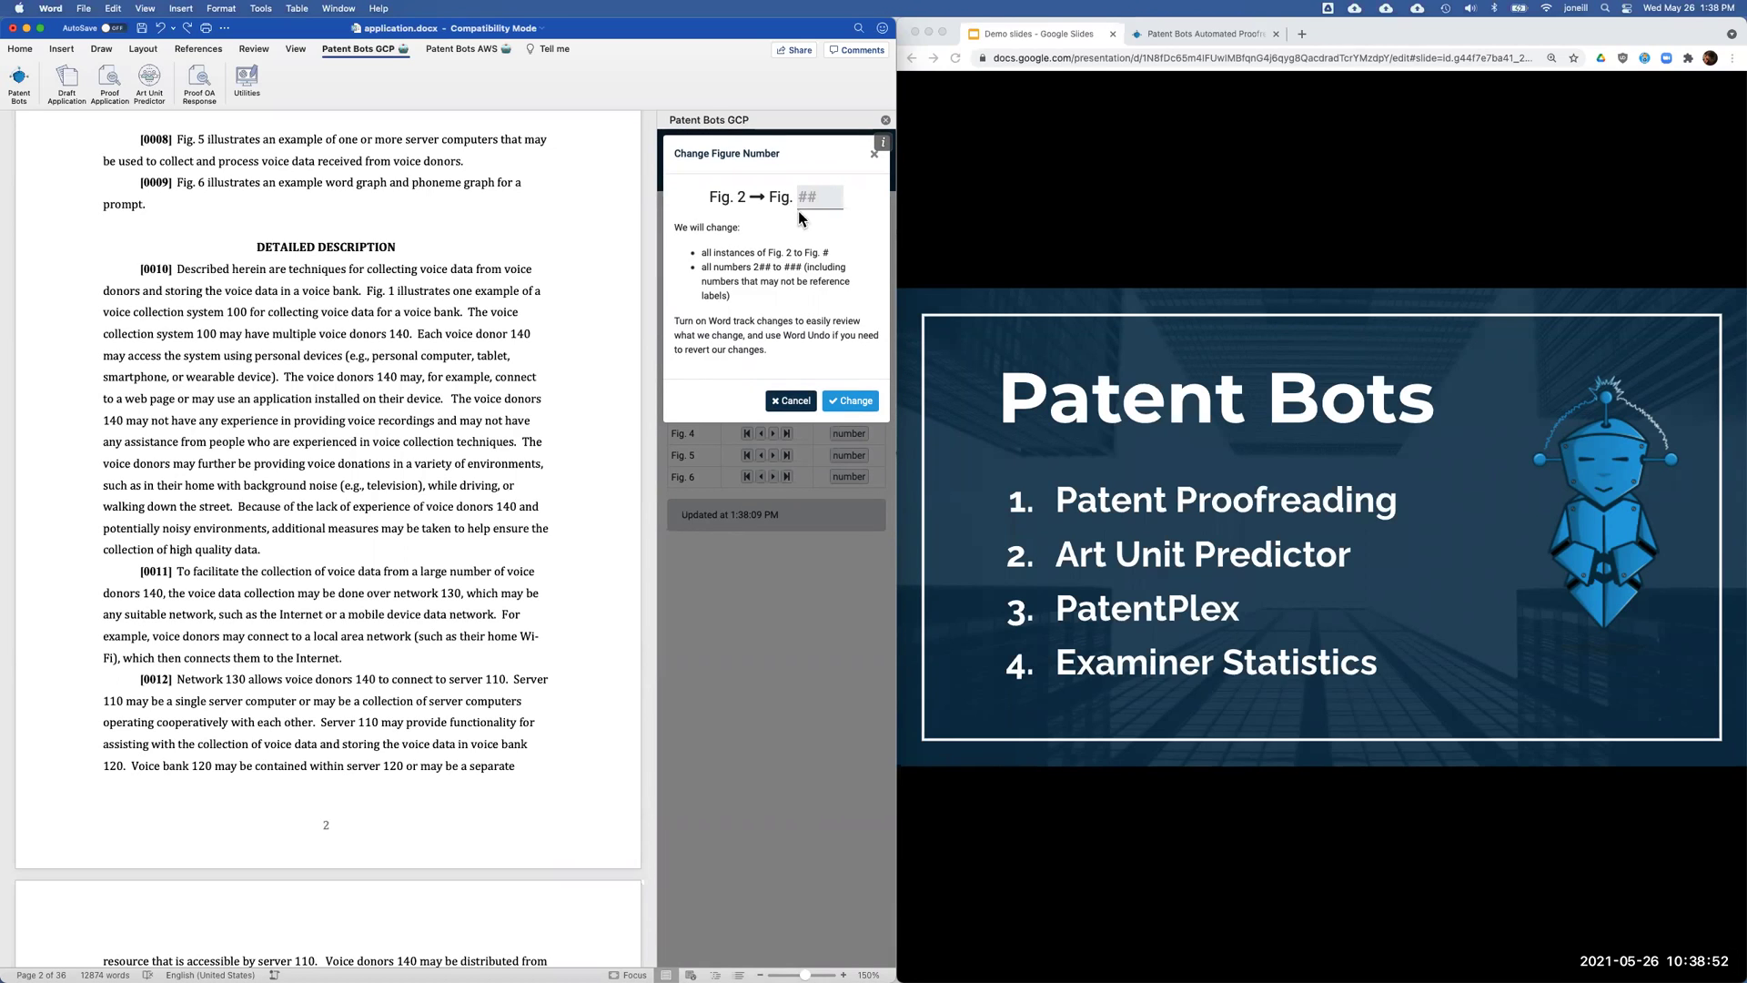
{"action": "left_click", "coordinate": [821, 194]}
{"action": "type", "text": "33"}
{"action": "left_click_drag", "start_coordinate": [767, 252], "coordinate": [833, 253]}
{"action": "left_click_drag", "start_coordinate": [751, 266], "coordinate": [774, 267]}
{"action": "left_click_drag", "start_coordinate": [783, 266], "coordinate": [807, 266]}
{"action": "left_click", "coordinate": [822, 304]}
{"action": "left_click", "coordinate": [846, 400]}
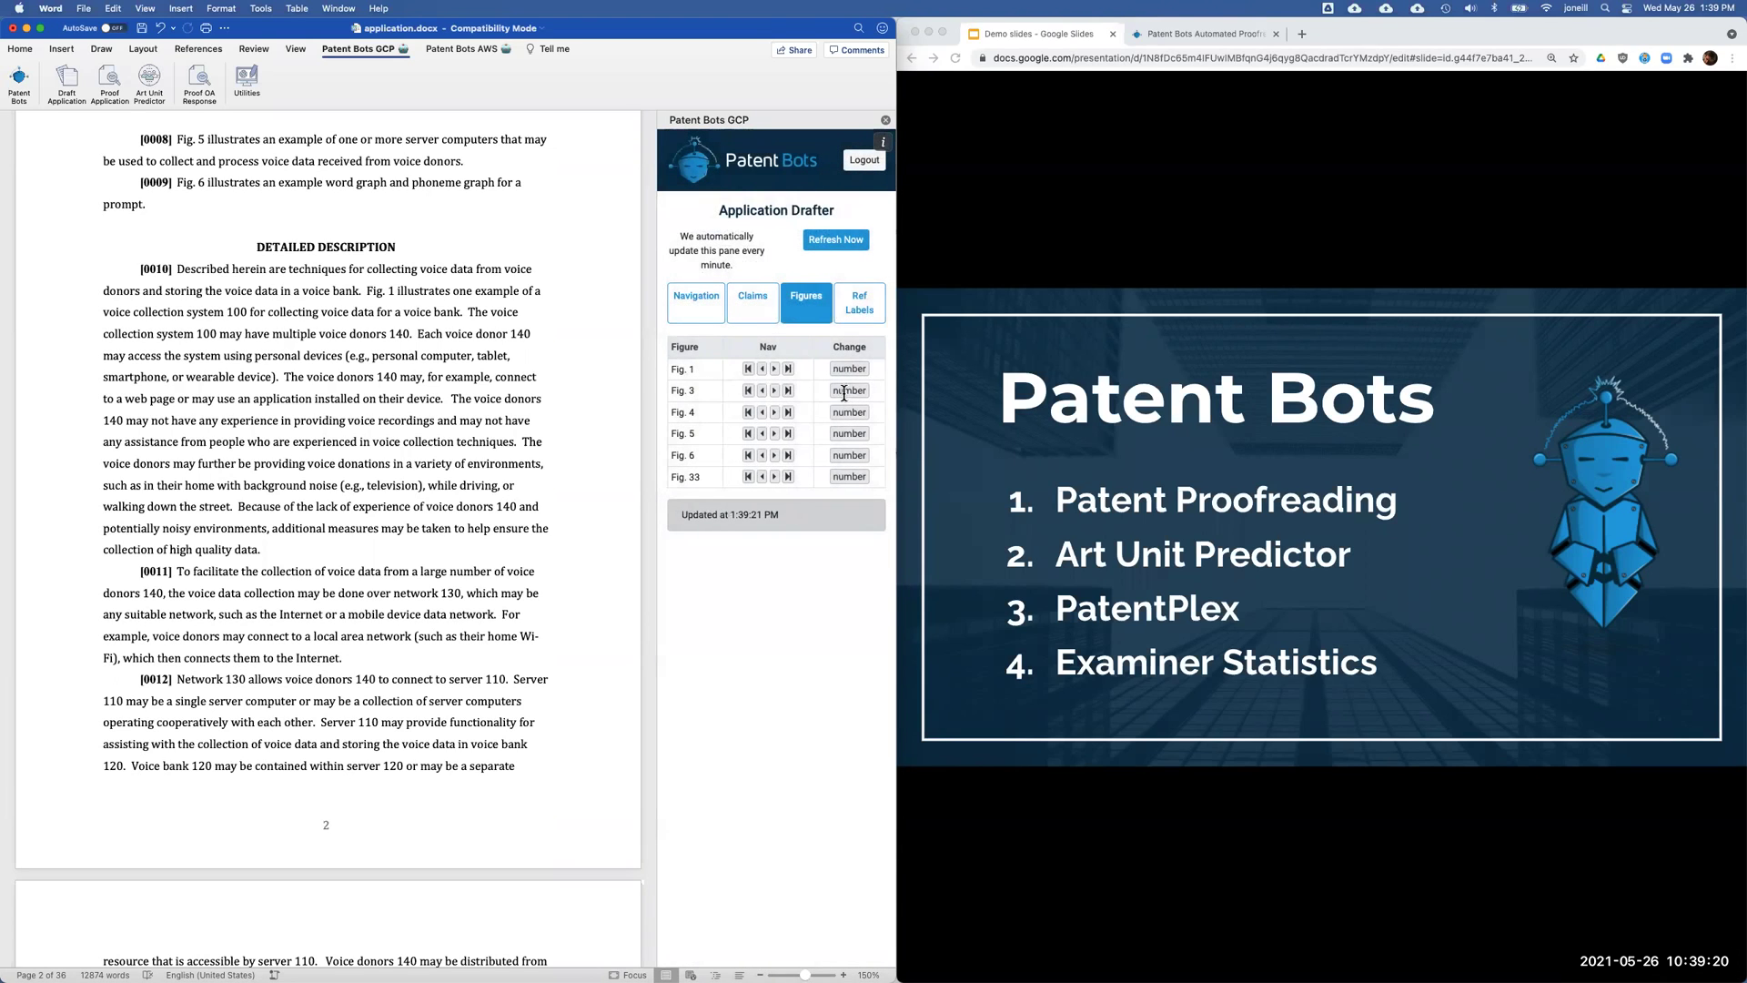
Check Fig. 33 in the figure list and the 3300-series labels, then refresh the label list
{"action": "left_click_drag", "start_coordinate": [672, 477], "coordinate": [720, 478]}
{"action": "left_click", "coordinate": [864, 302]}
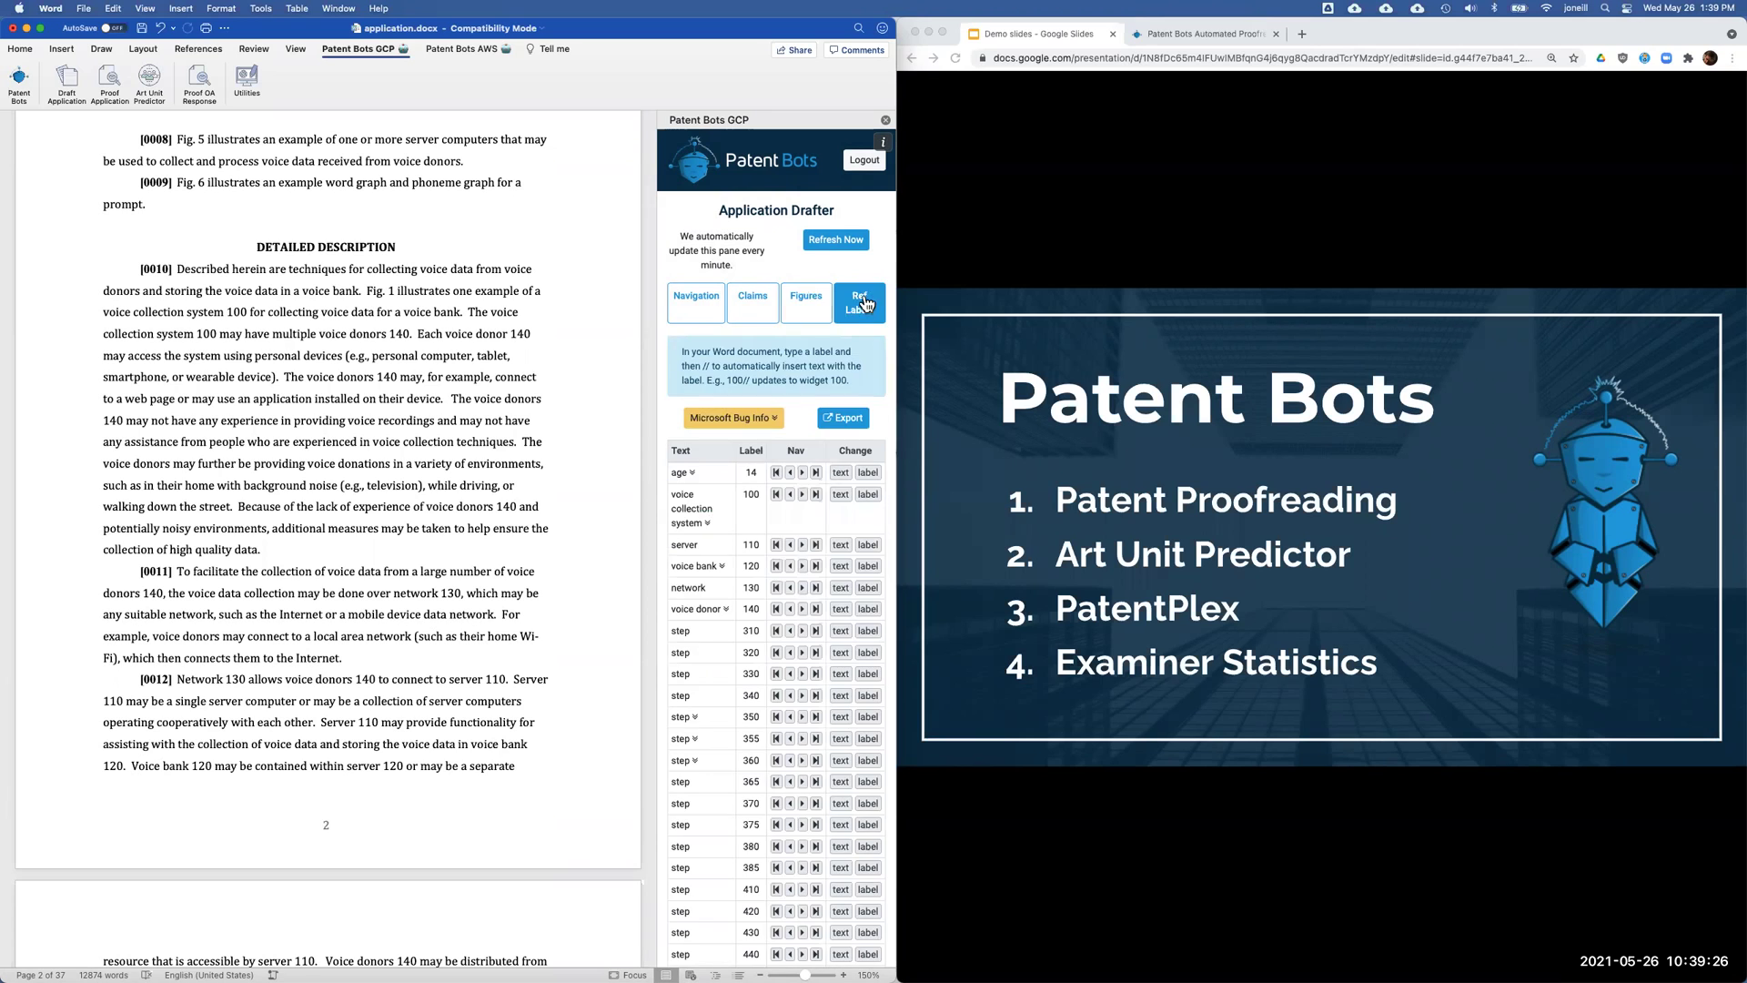
{"action": "scroll", "coordinate": [766, 429], "scroll_direction": "down", "scroll_amount": 10}
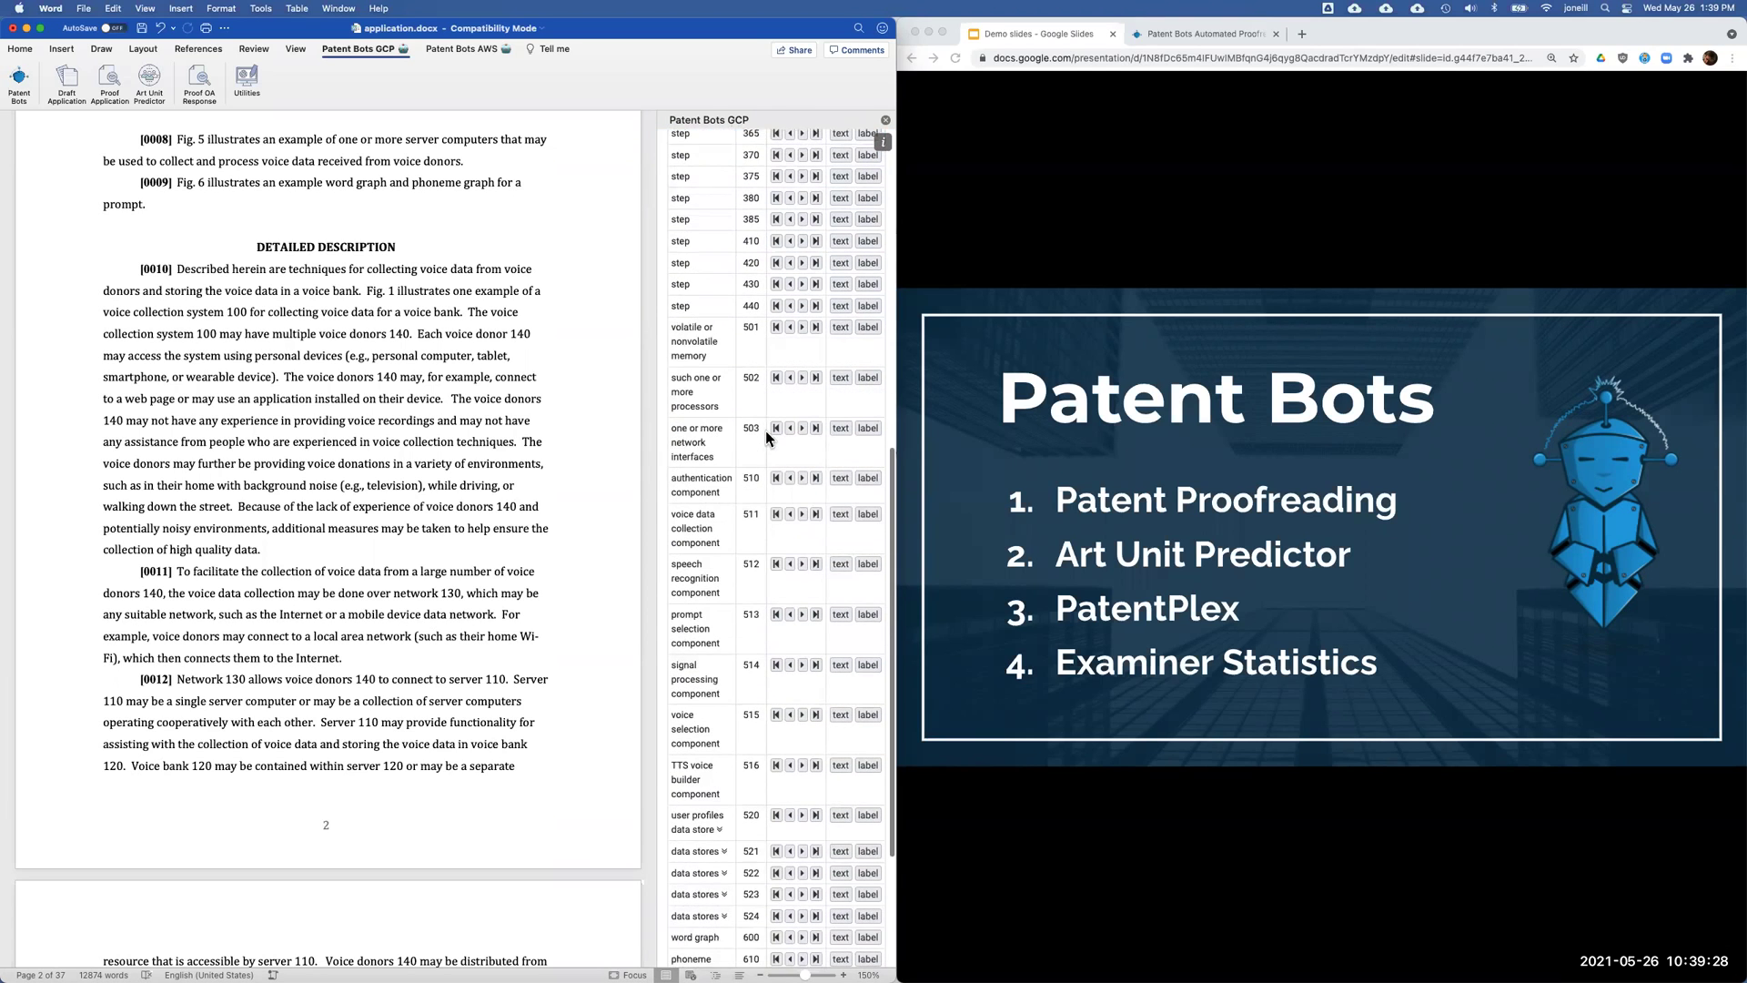
{"action": "scroll", "coordinate": [767, 430], "scroll_direction": "down", "scroll_amount": 5}
{"action": "left_click_drag", "start_coordinate": [678, 773], "coordinate": [758, 865]}
{"action": "left_click", "coordinate": [746, 769]}
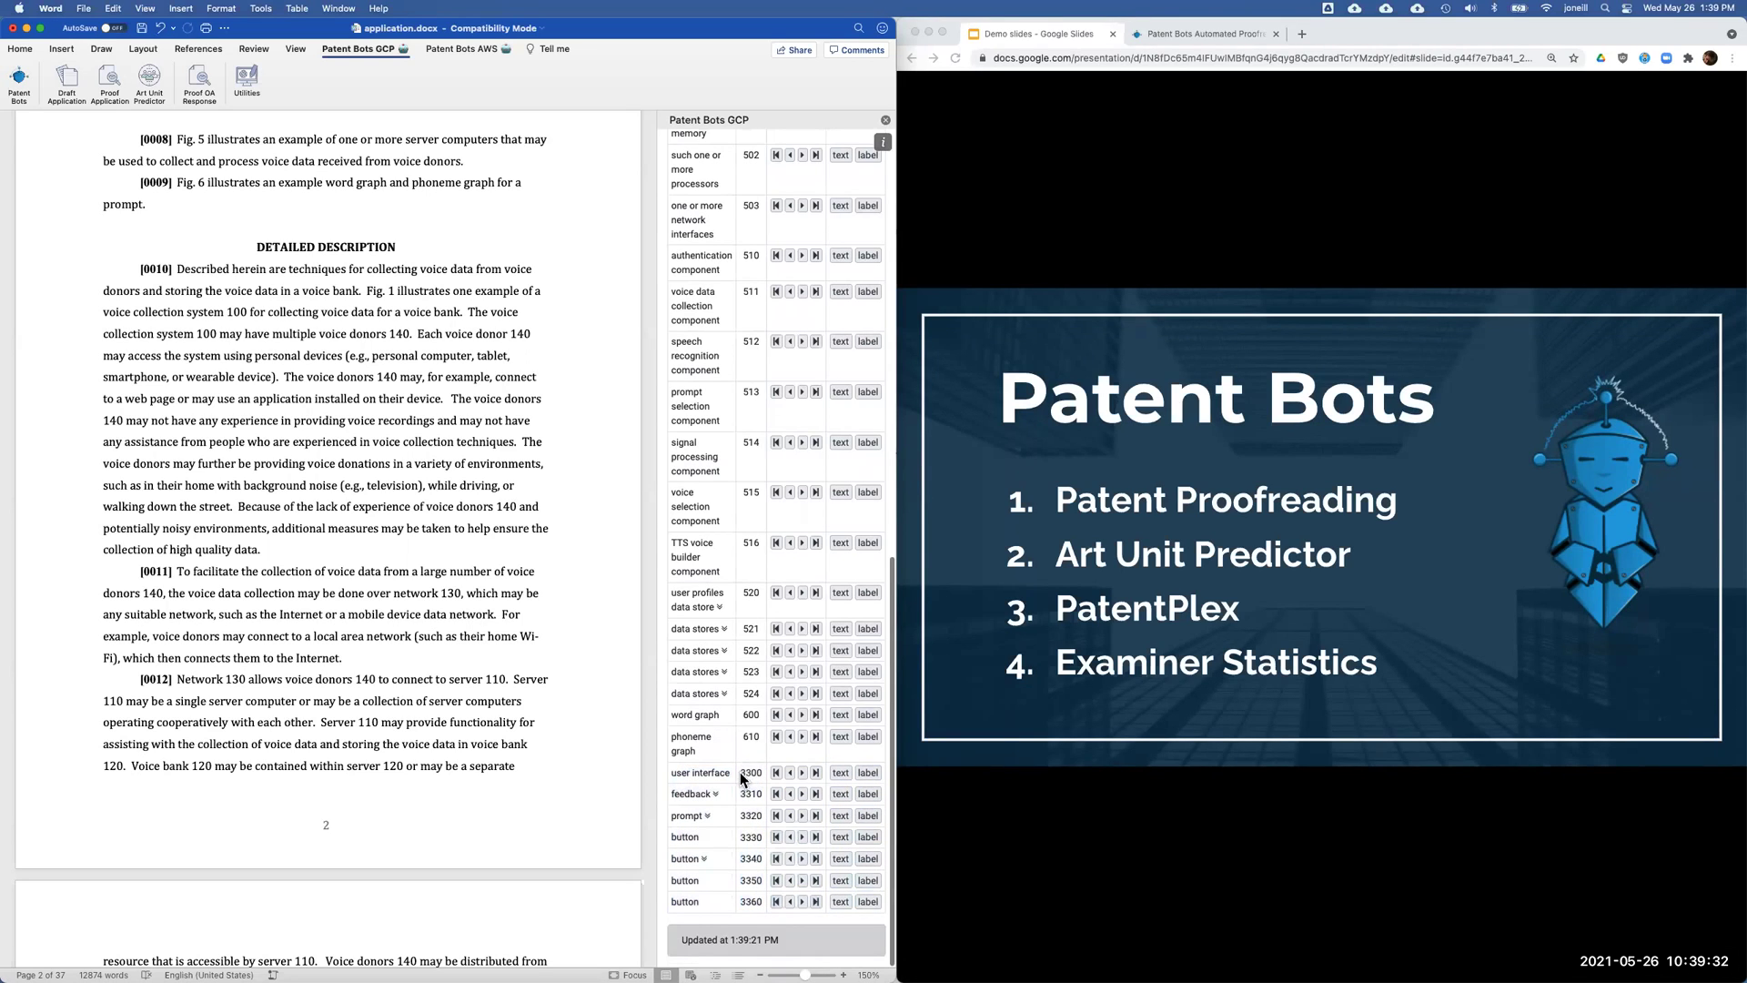
{"action": "left_click_drag", "start_coordinate": [741, 773], "coordinate": [756, 771]}
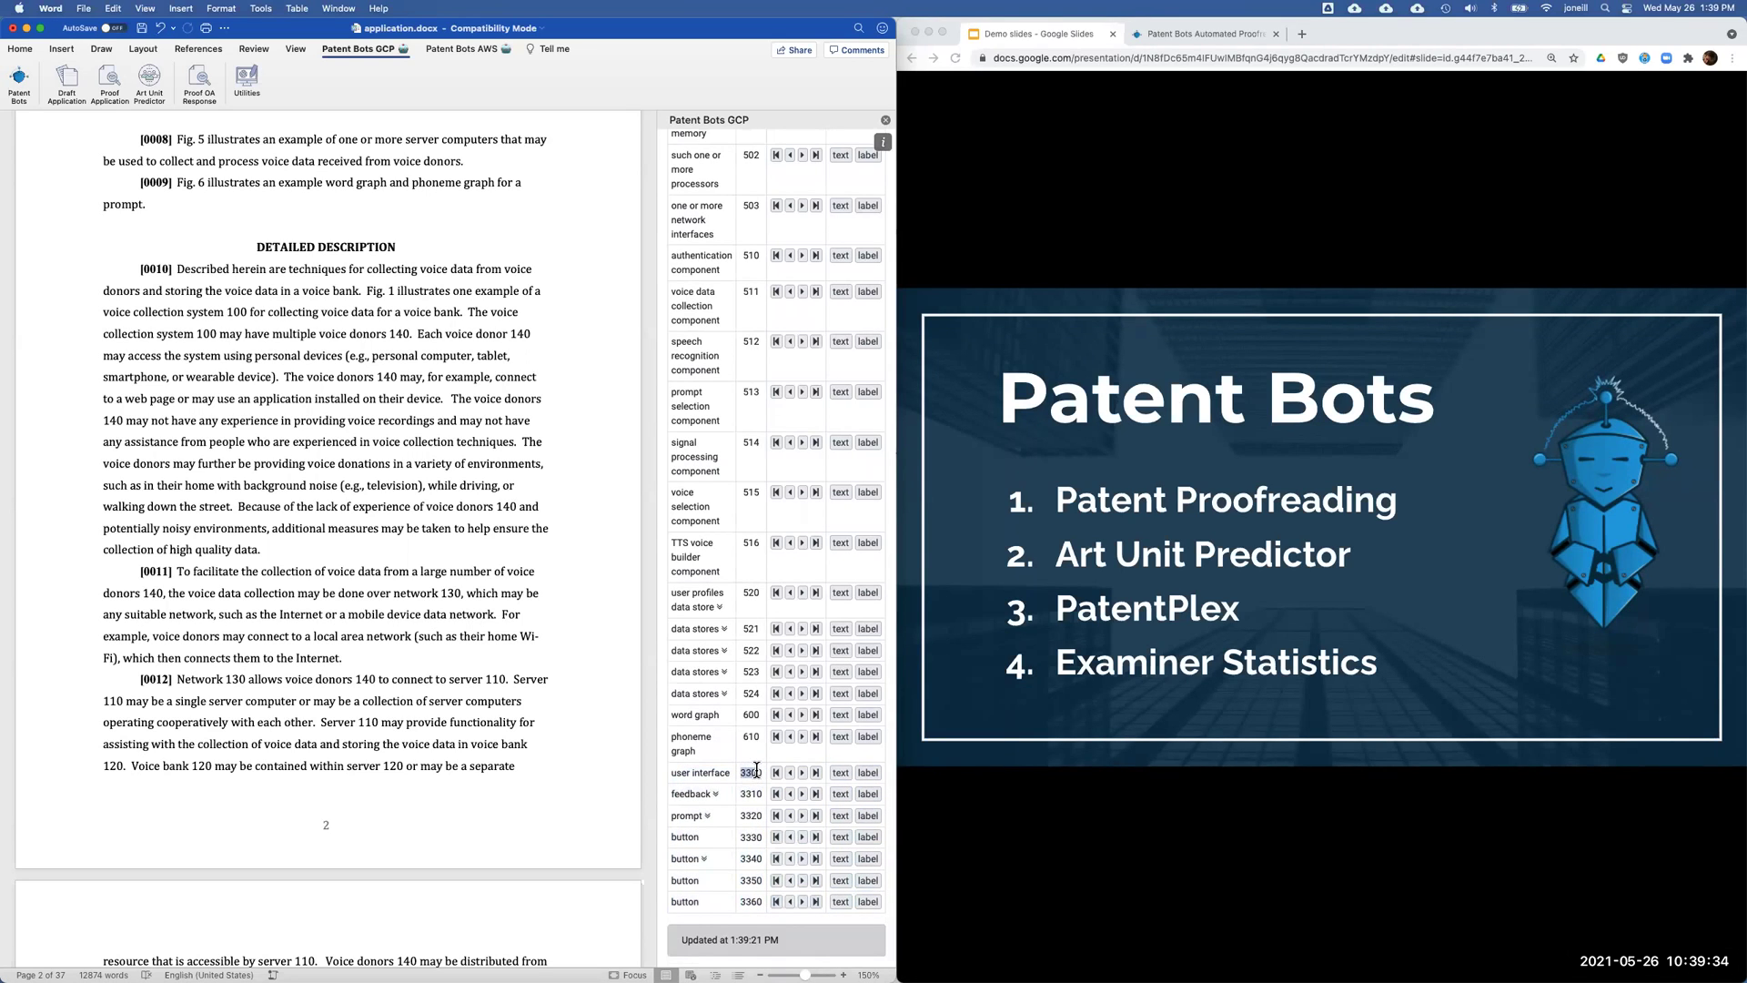
{"action": "scroll", "coordinate": [751, 600], "scroll_direction": "up", "scroll_amount": 20}
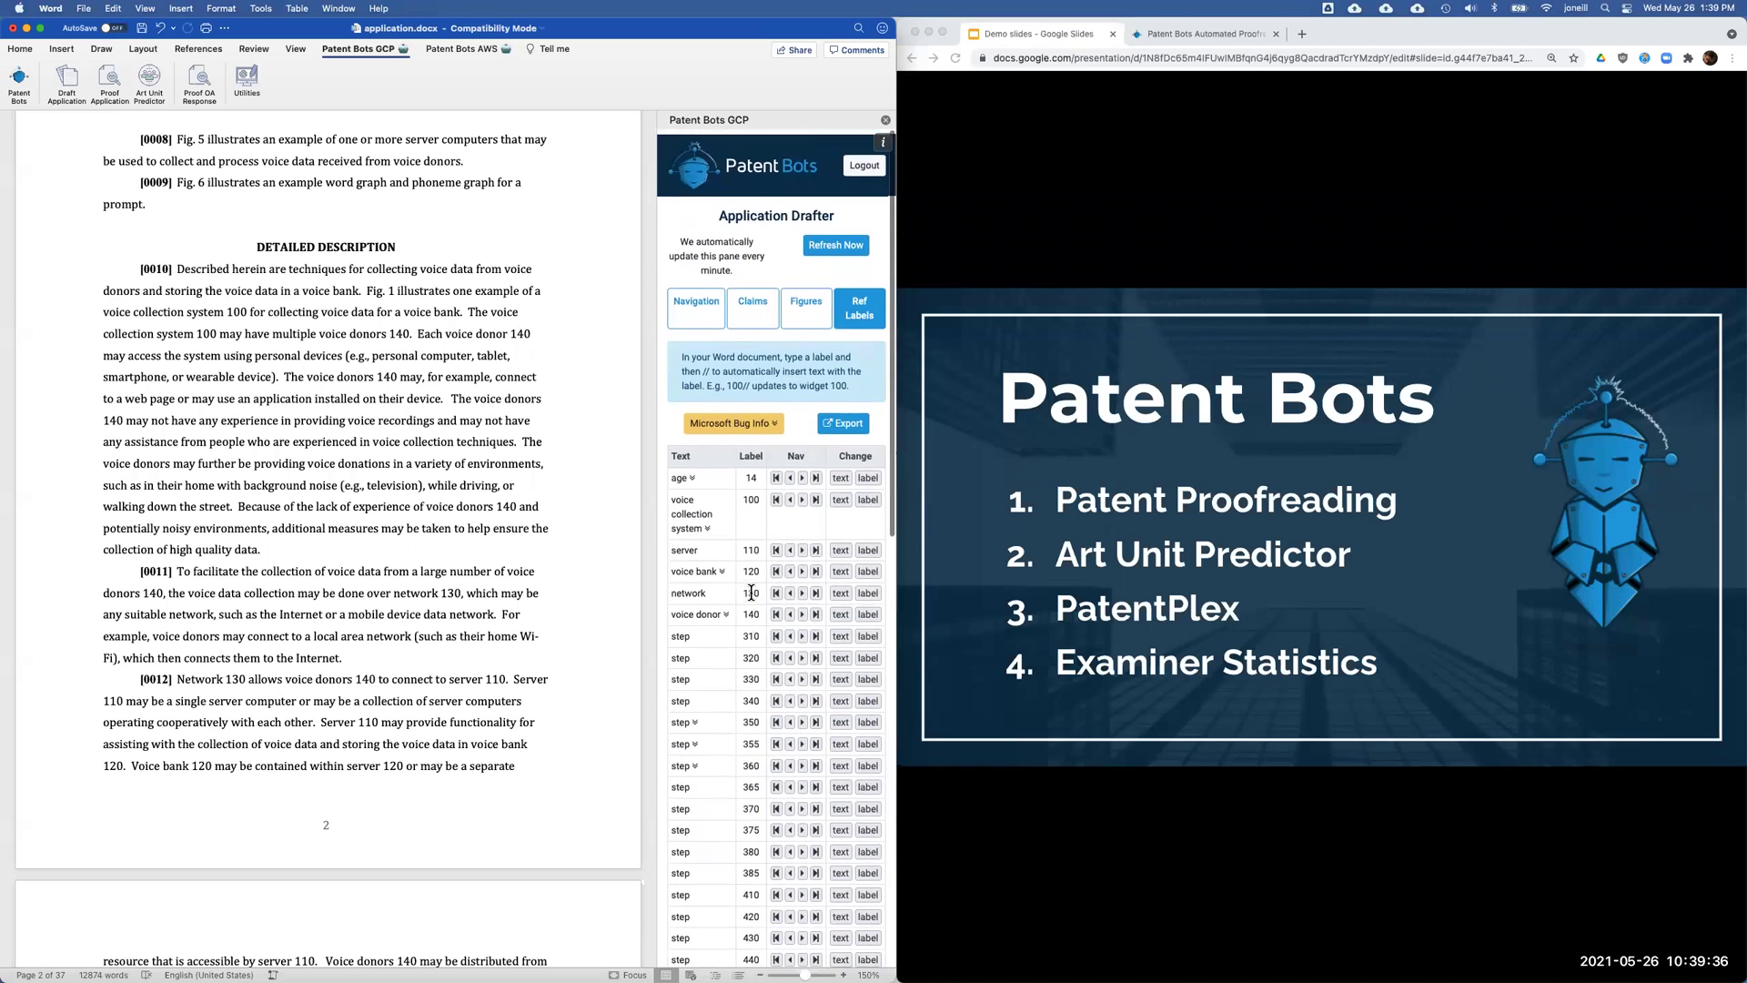
{"action": "left_click", "coordinate": [825, 241]}
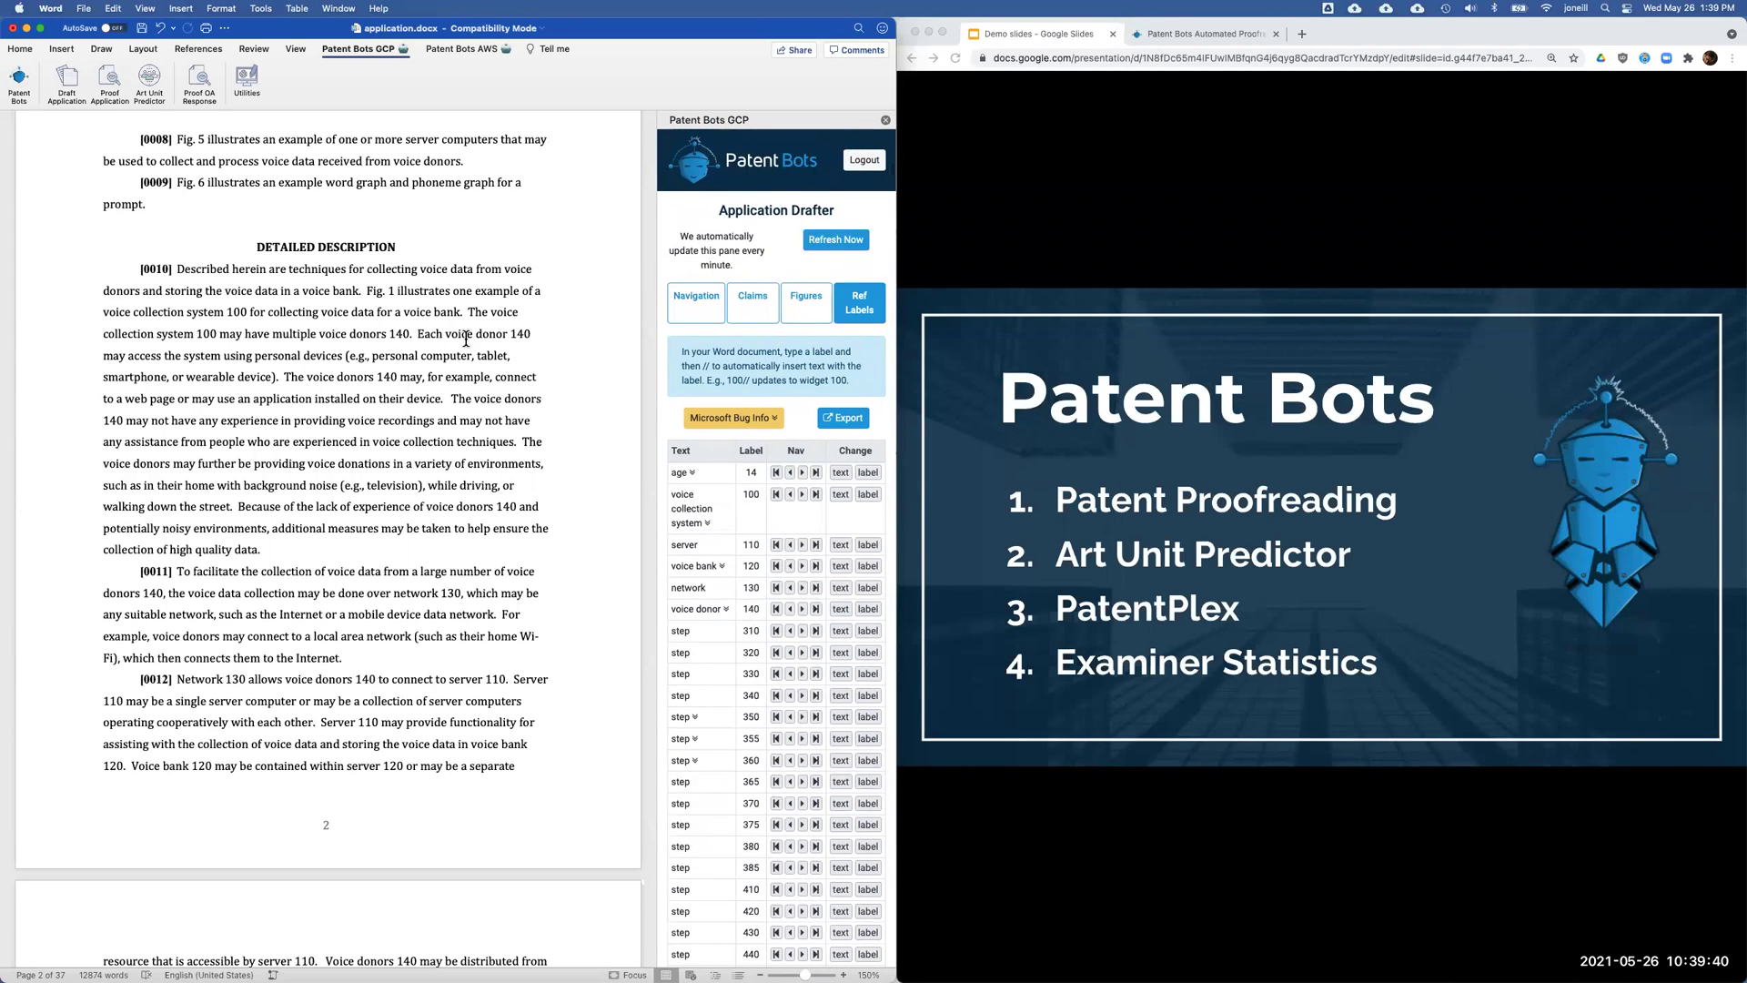
Open the claim label tools, jump to the CLAIMS section and select claim 1
{"action": "left_click", "coordinate": [808, 307]}
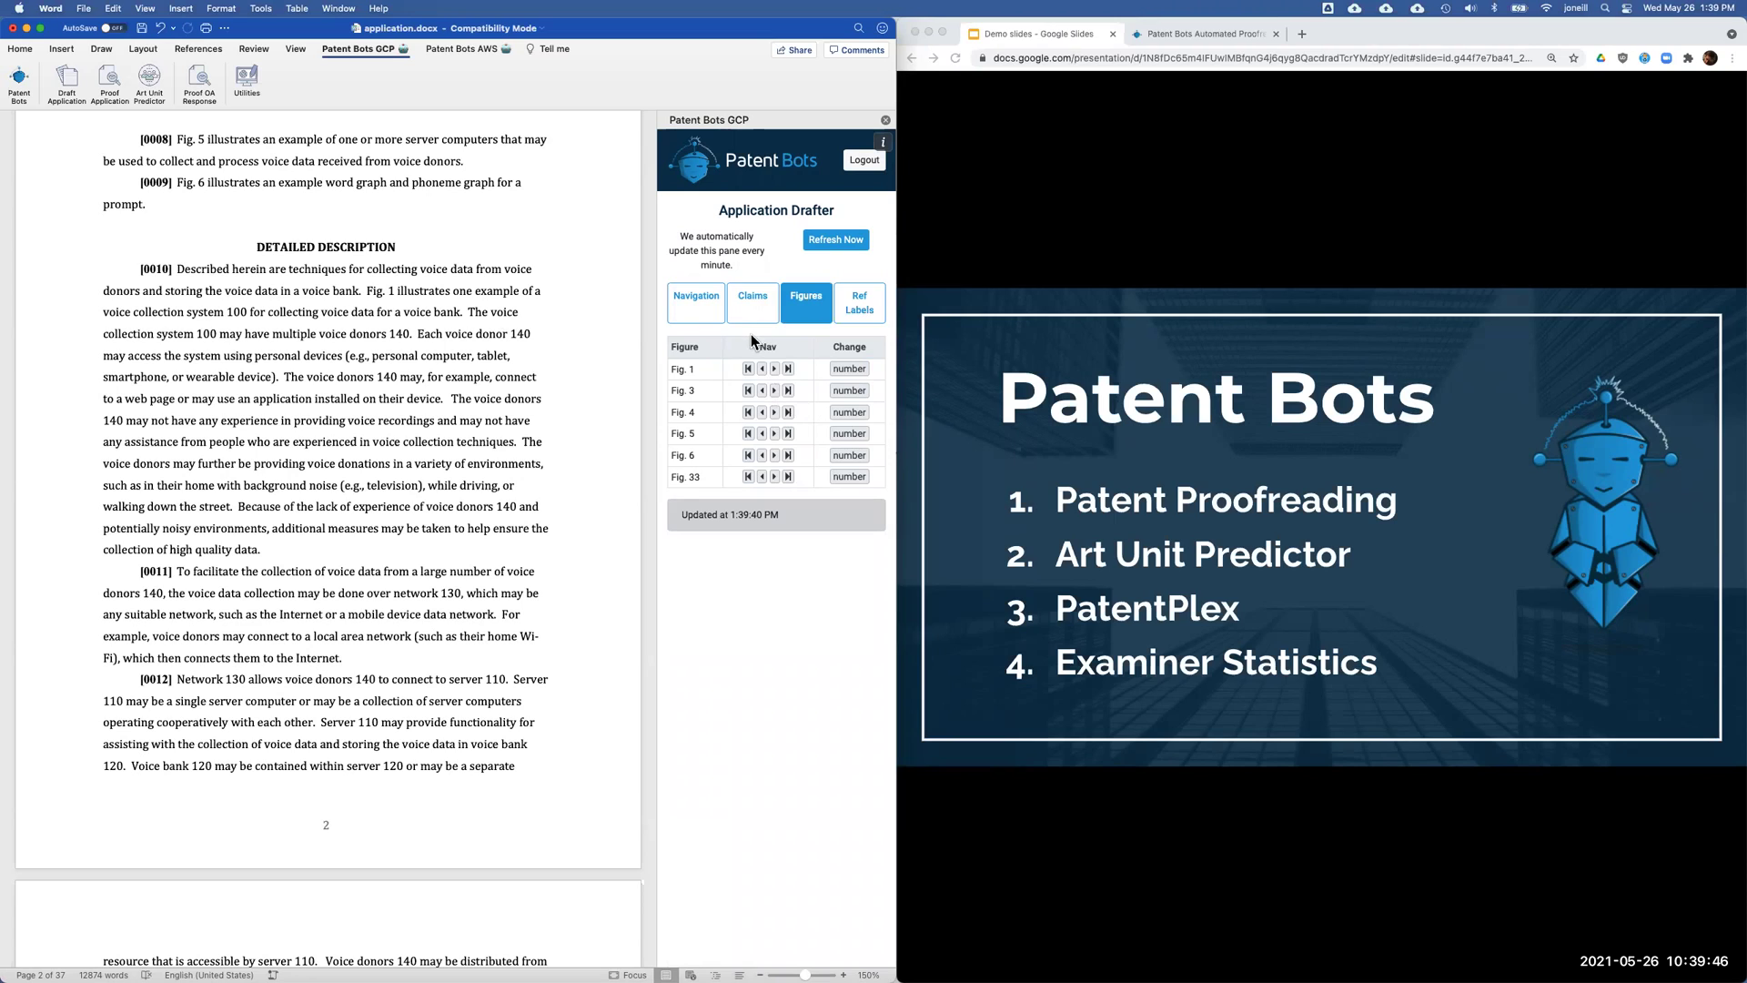
{"action": "left_click", "coordinate": [763, 293]}
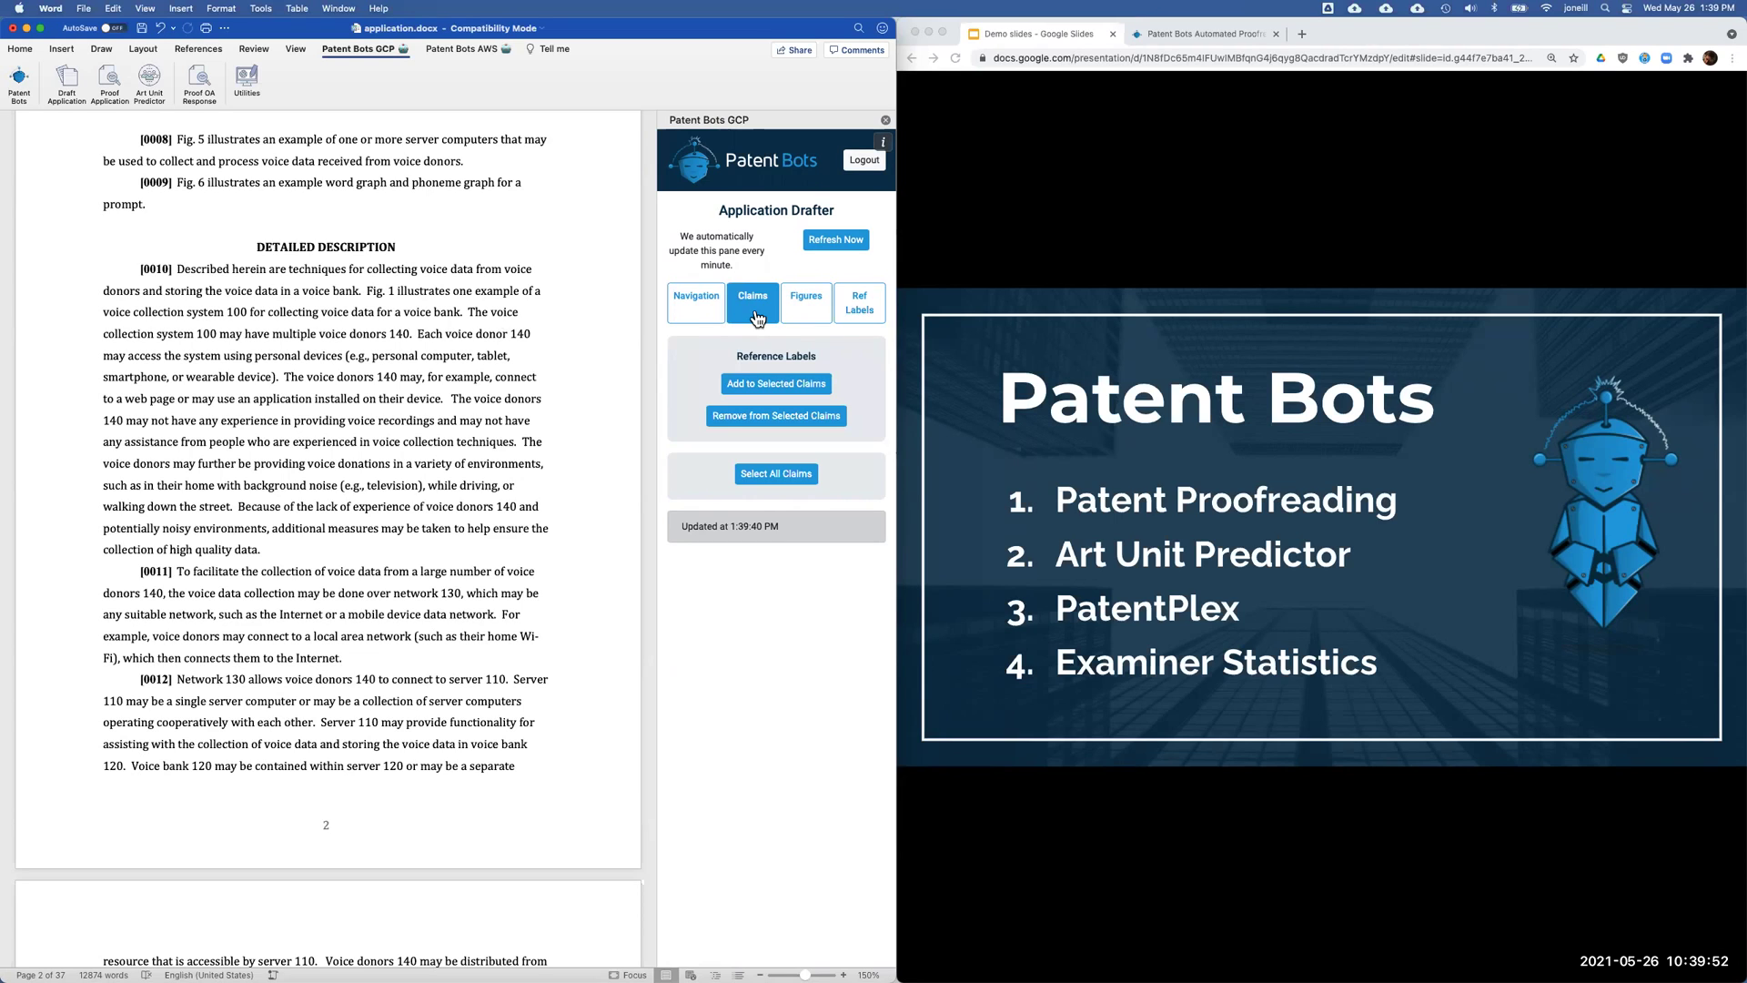
{"action": "left_click", "coordinate": [697, 308]}
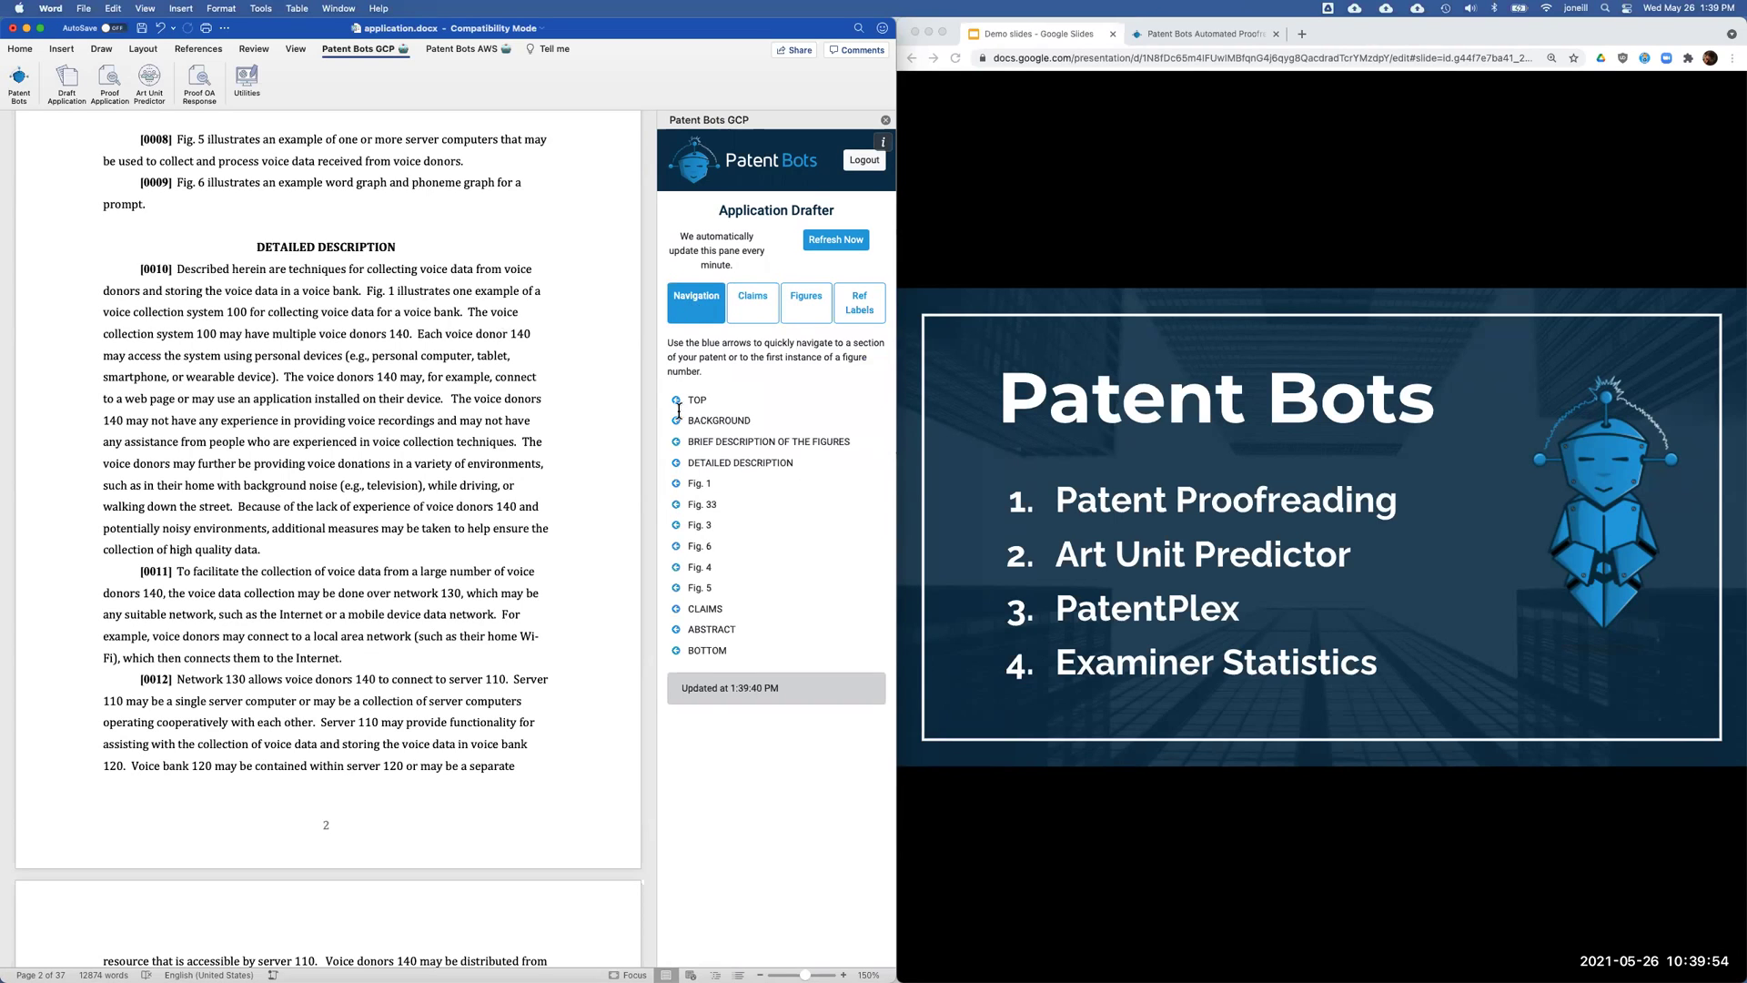
{"action": "left_click", "coordinate": [676, 609]}
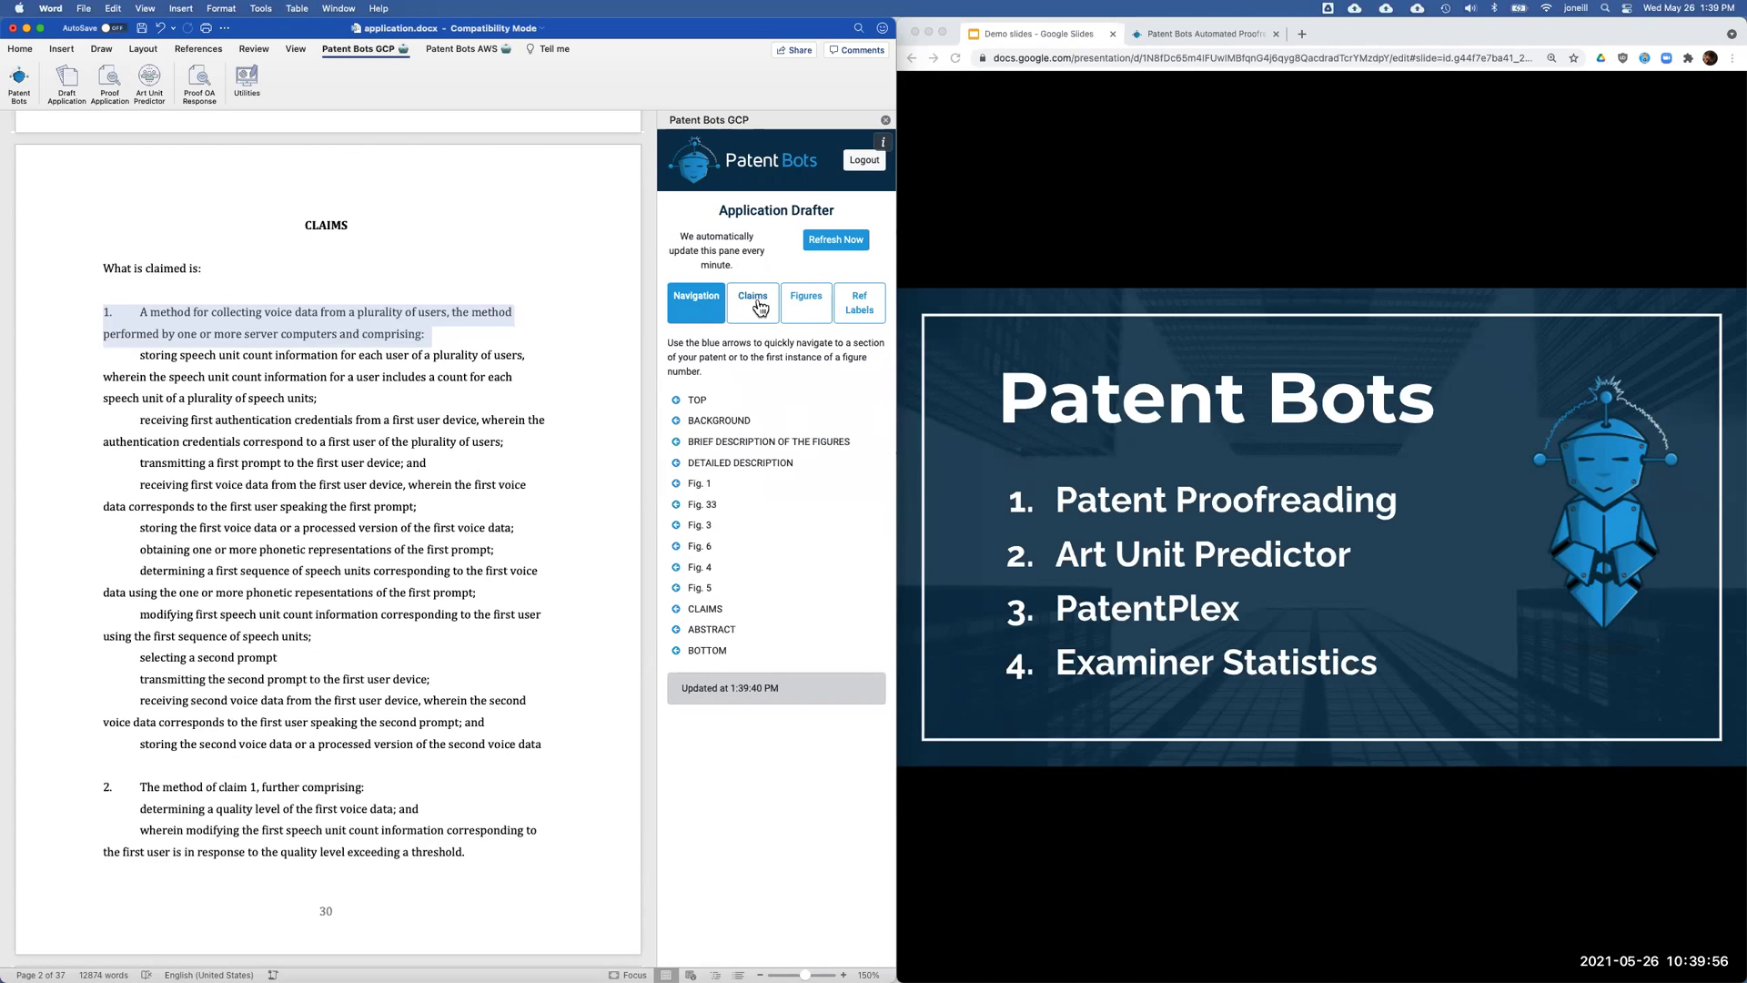
{"action": "left_click", "coordinate": [487, 453]}
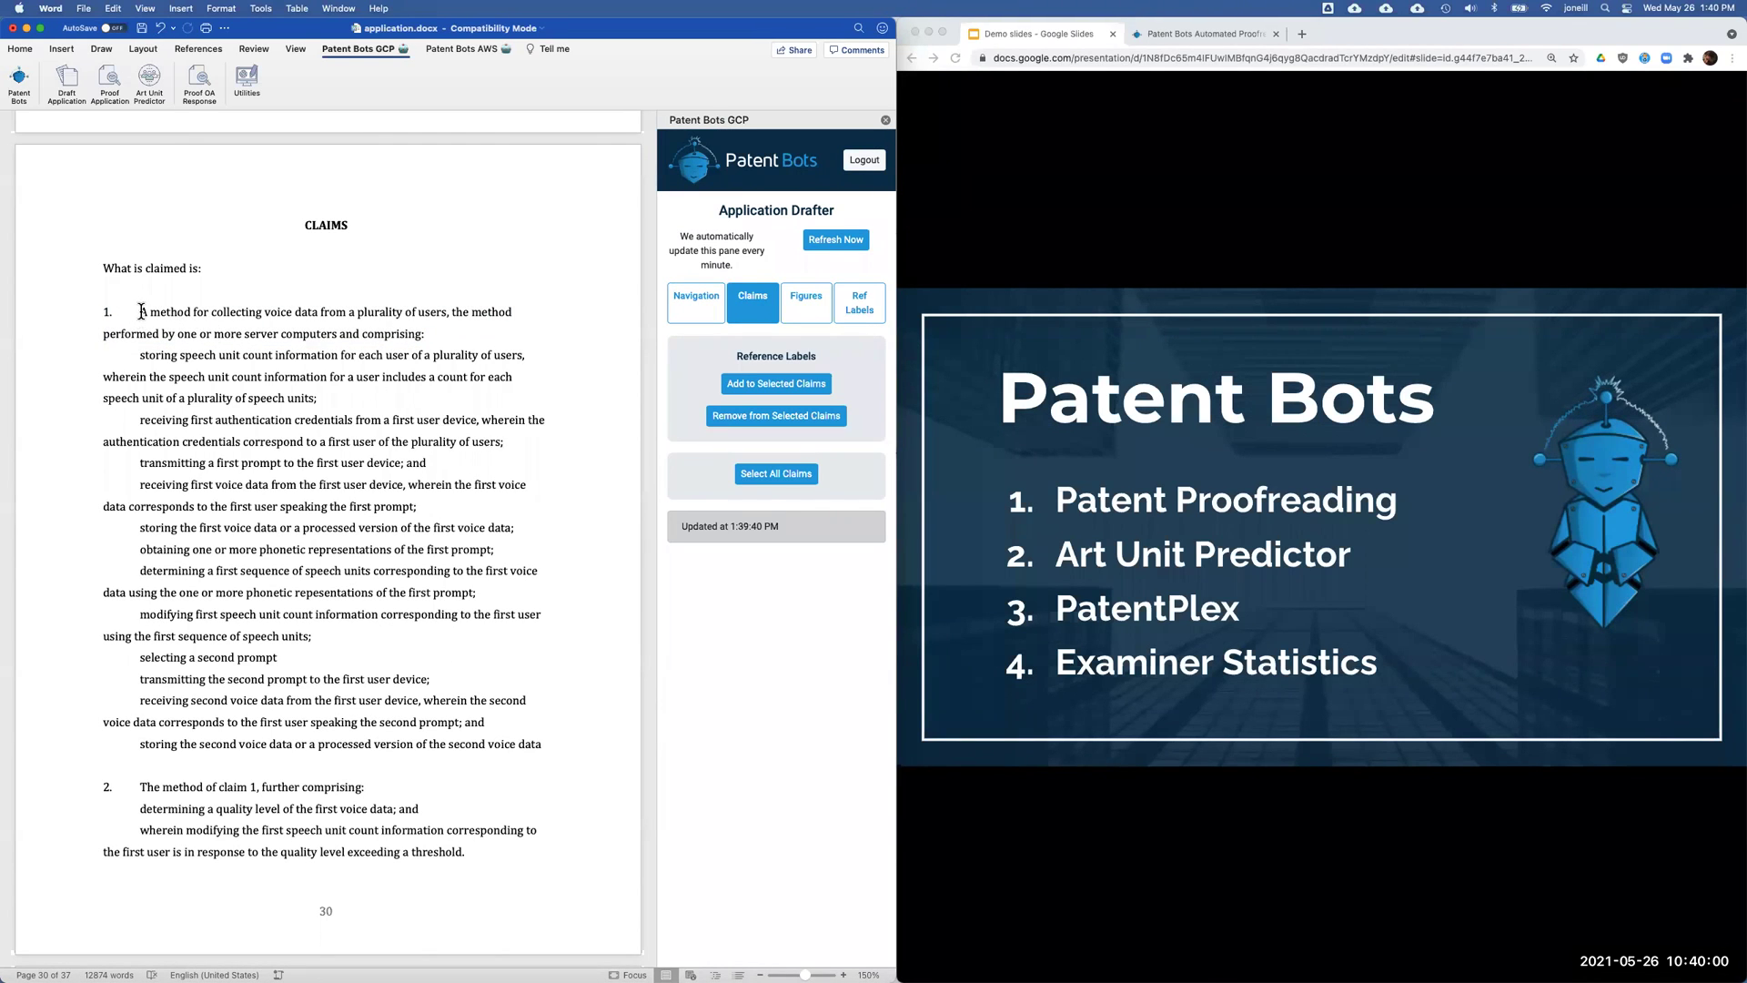
{"action": "left_click_drag", "start_coordinate": [141, 312], "coordinate": [577, 752]}
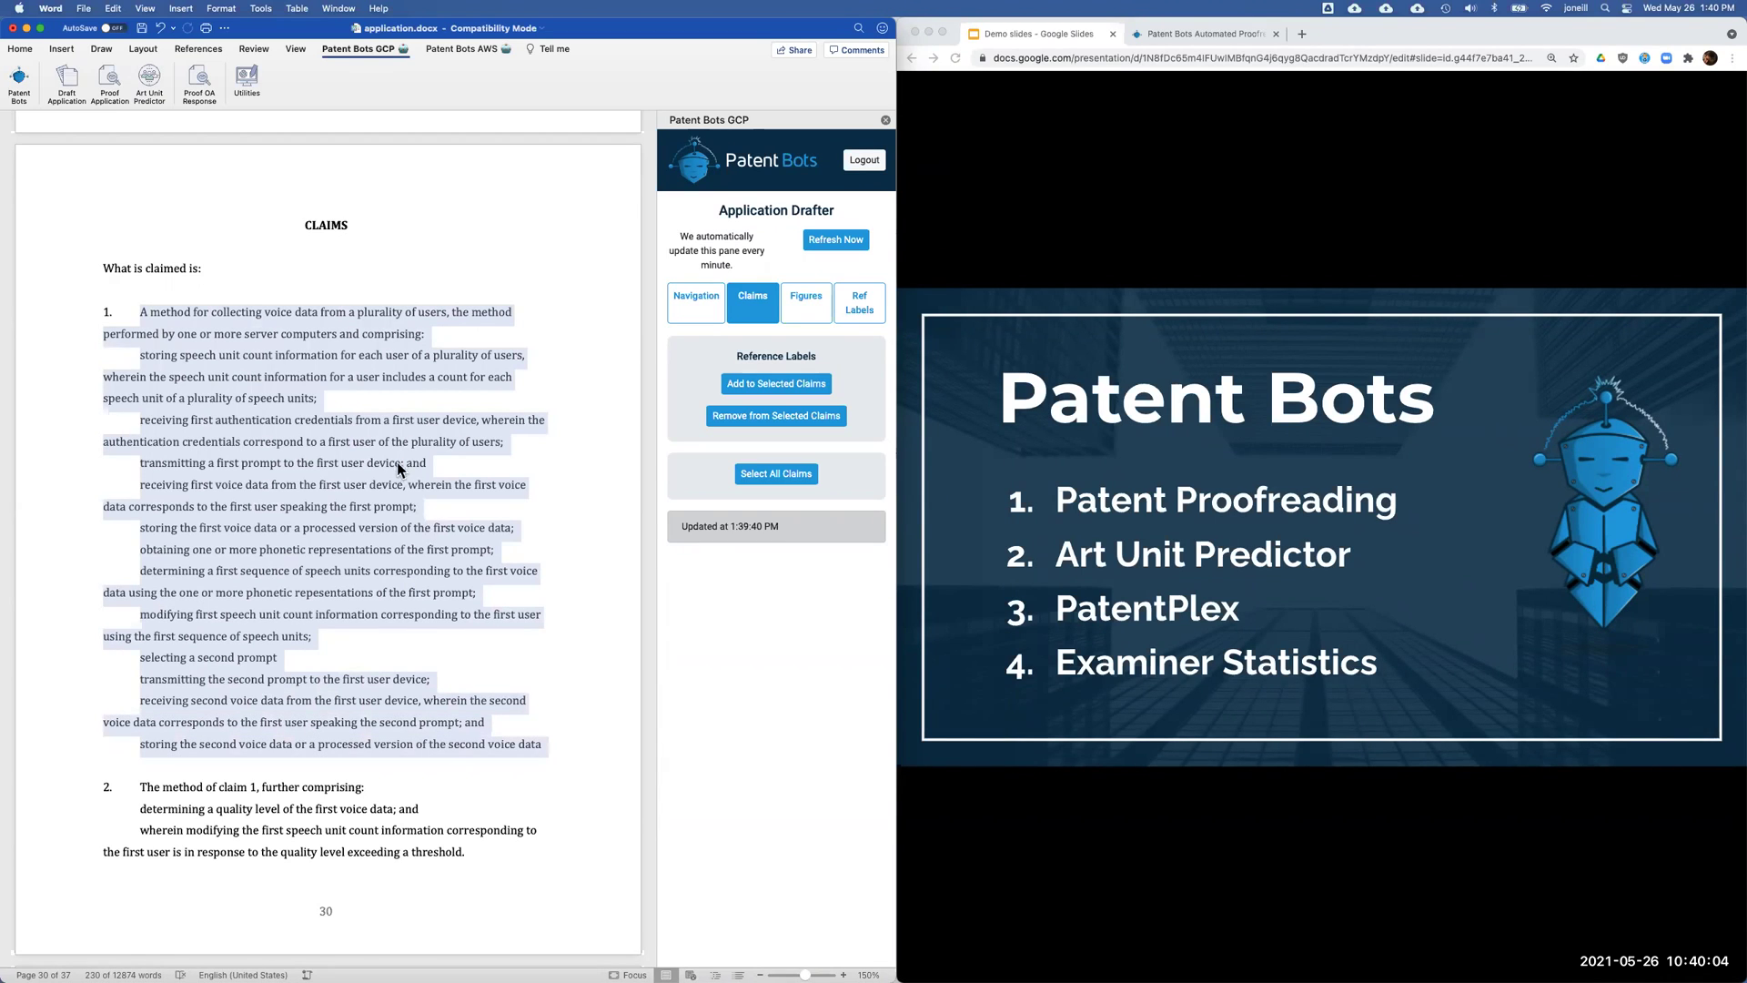
Add reference numerals like server (110) to claim 1, then remove them and refresh the pane
{"action": "left_click", "coordinate": [766, 384]}
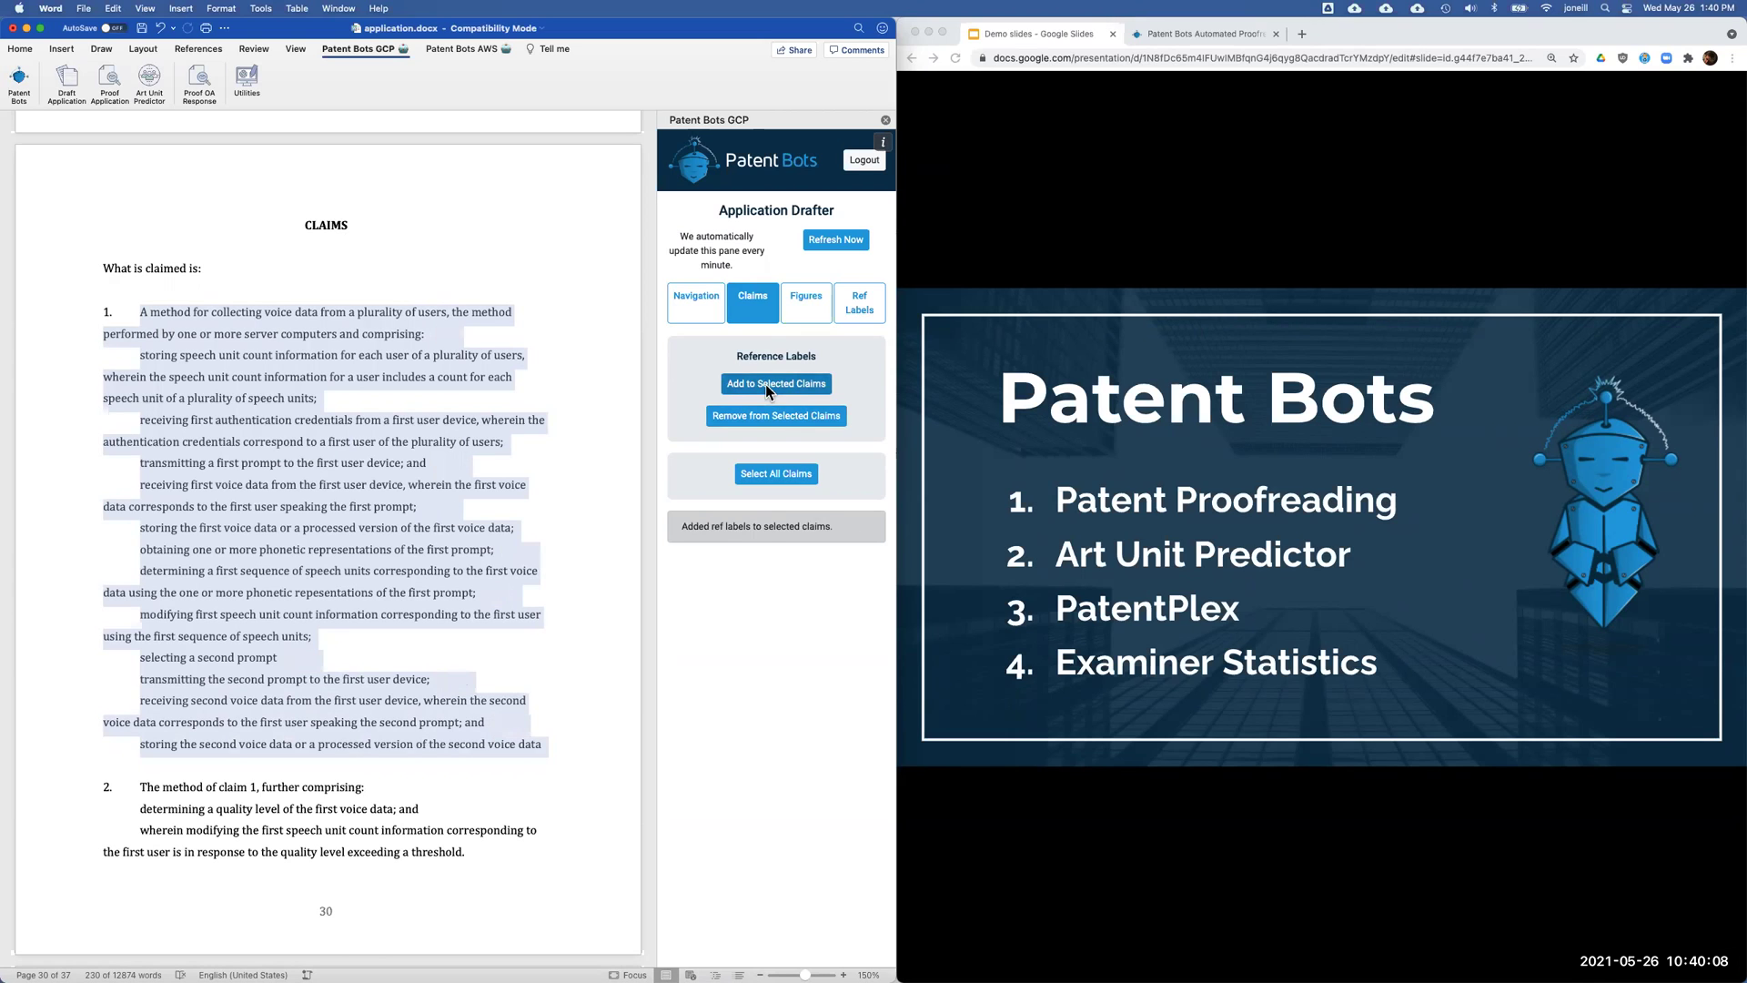
{"action": "left_click_drag", "start_coordinate": [244, 334], "coordinate": [326, 339]}
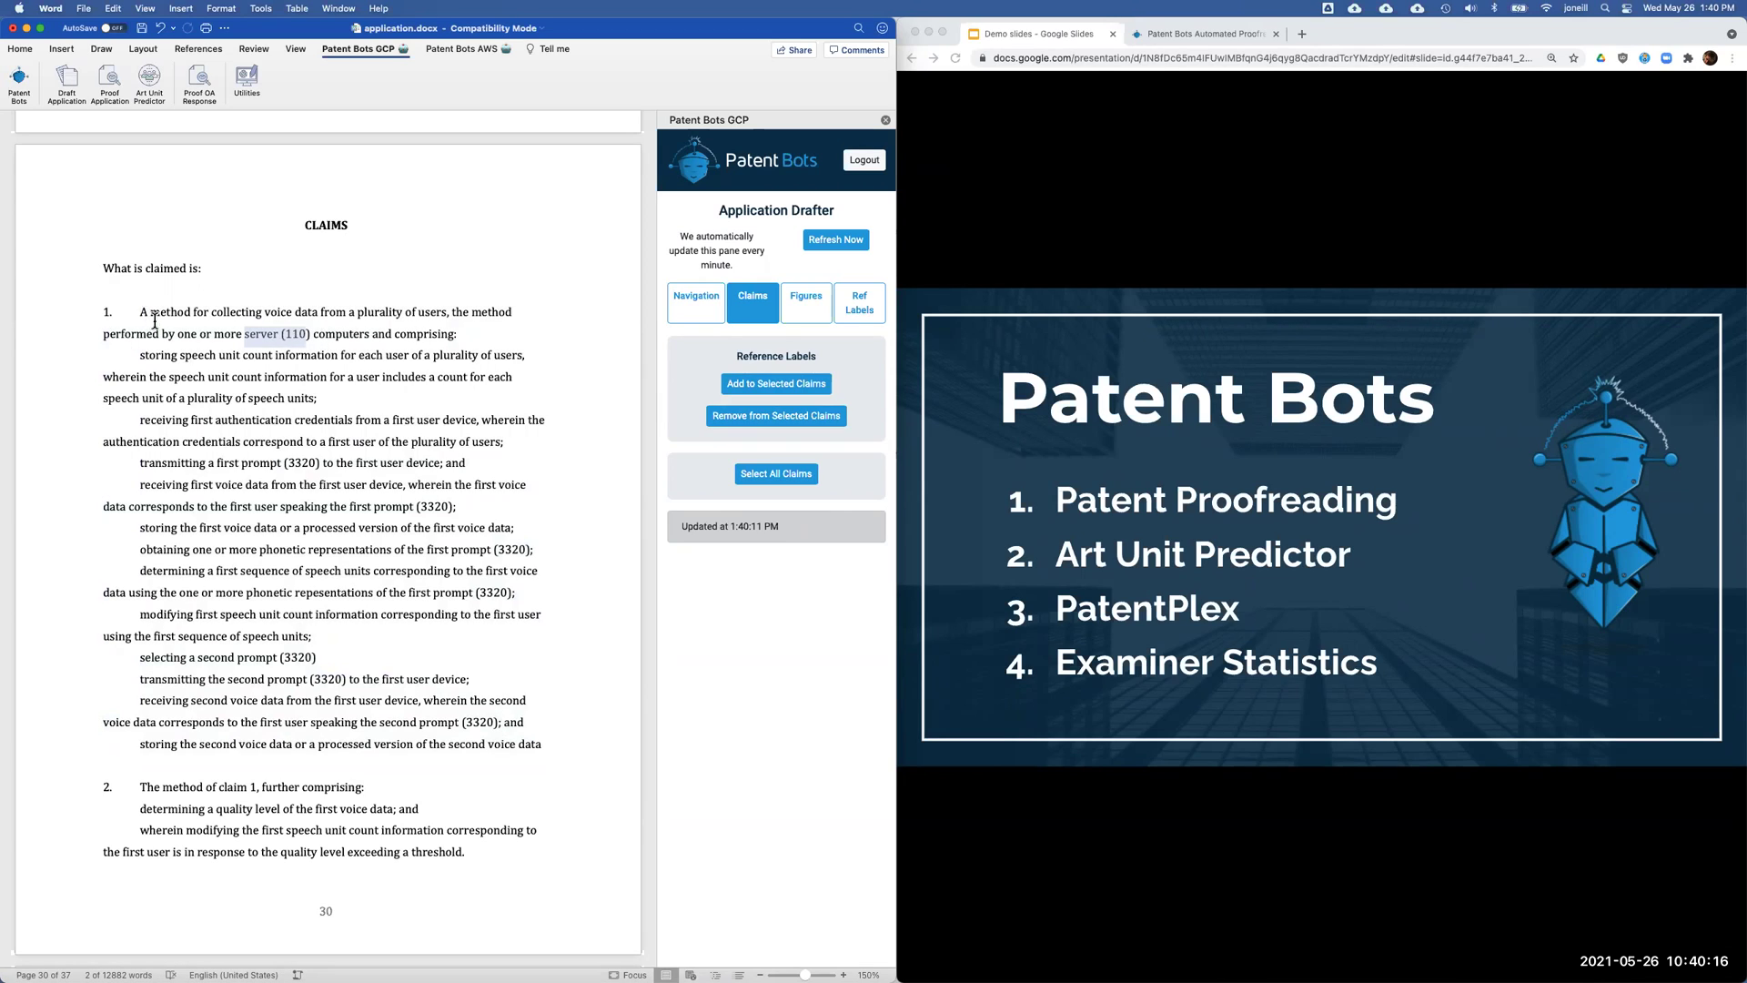
{"action": "left_click_drag", "start_coordinate": [155, 321], "coordinate": [561, 740]}
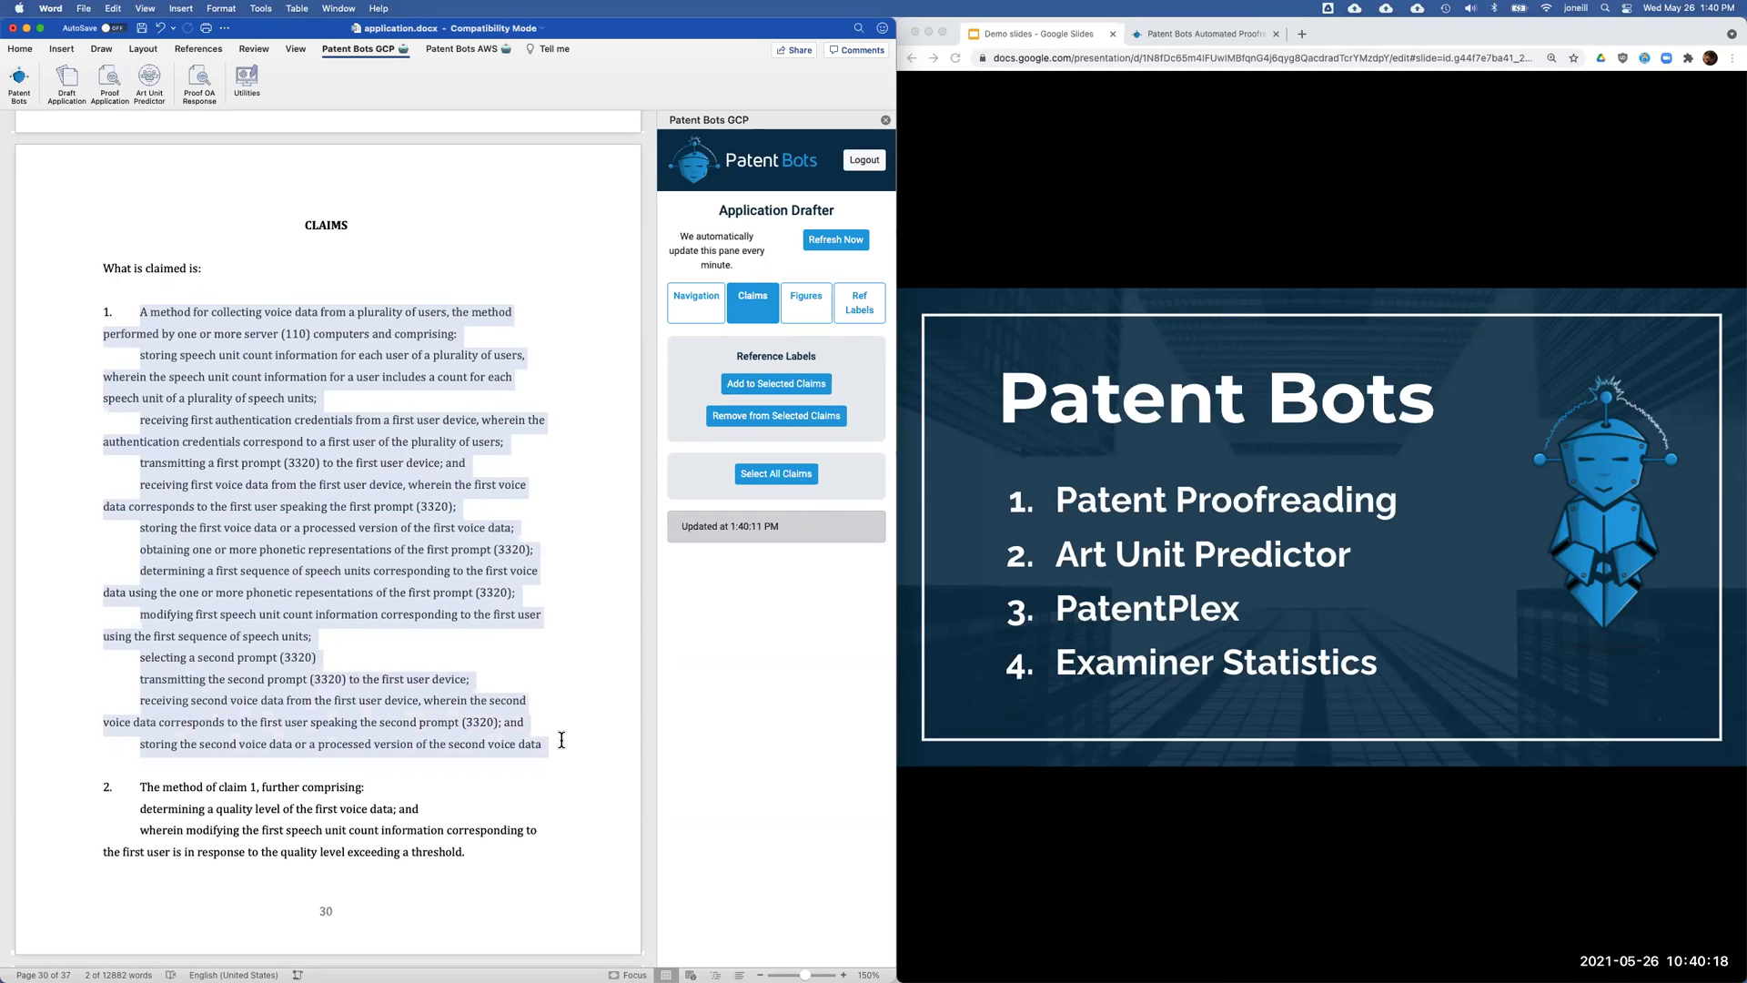
{"action": "left_click", "coordinate": [724, 419]}
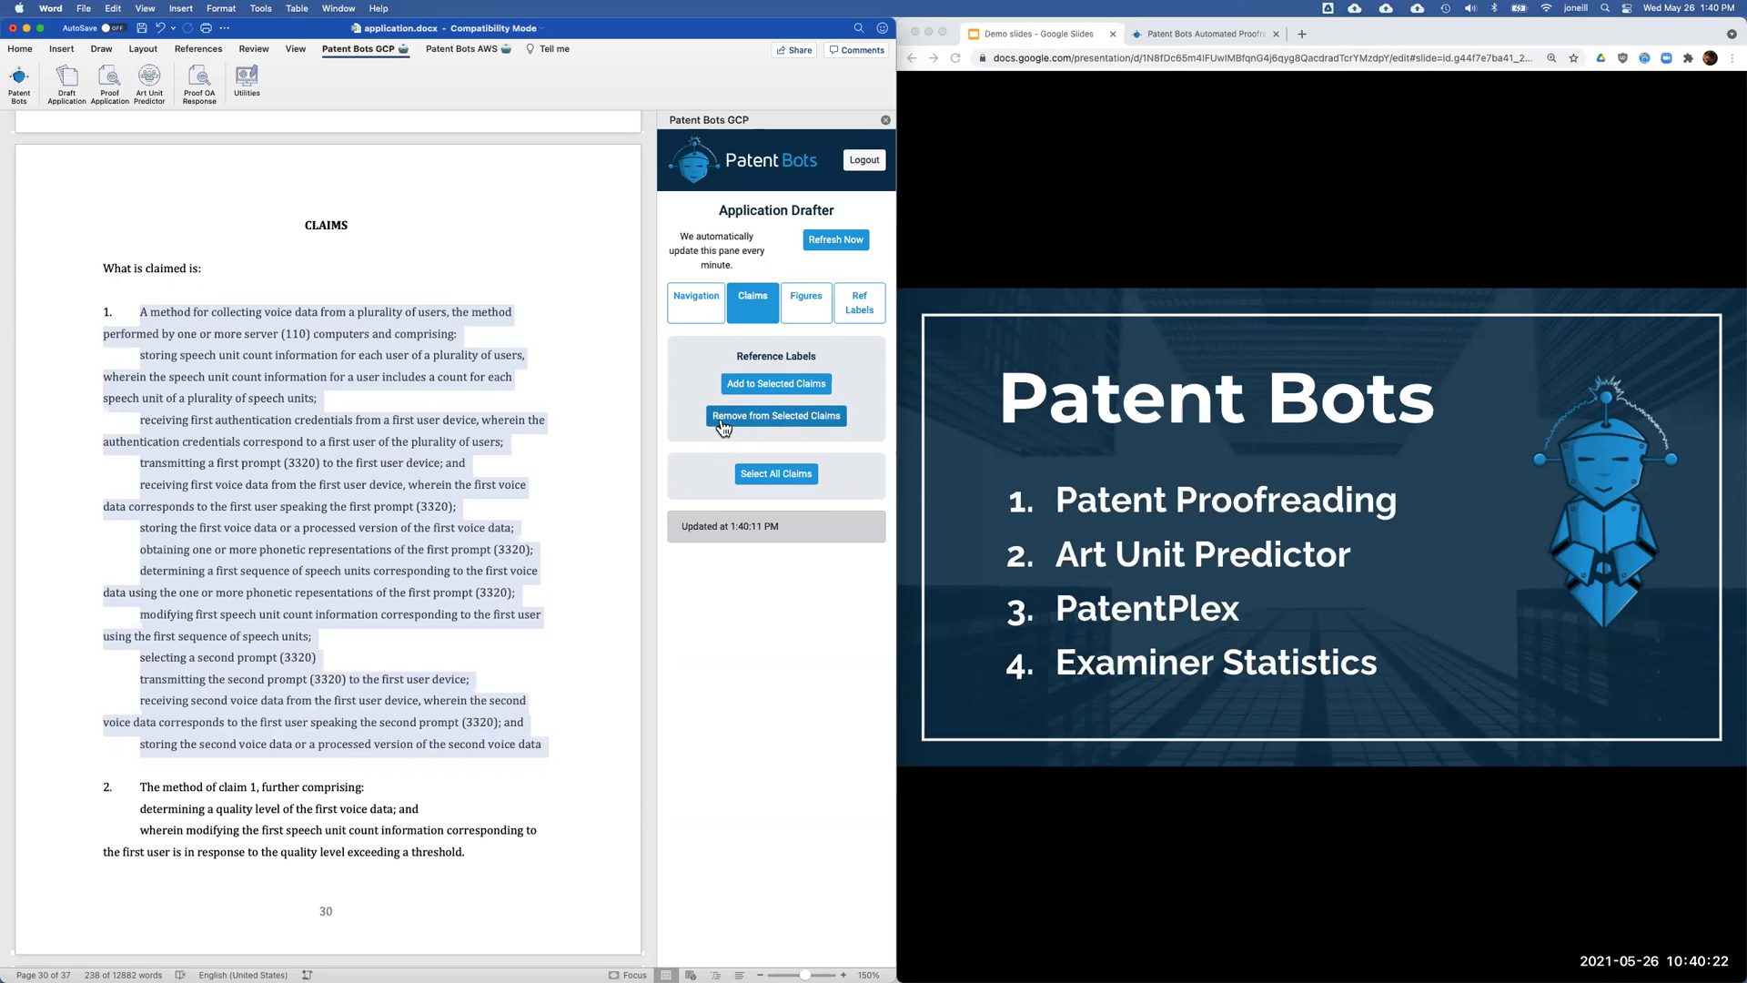
{"action": "left_click", "coordinate": [733, 419]}
{"action": "left_click", "coordinate": [823, 242]}
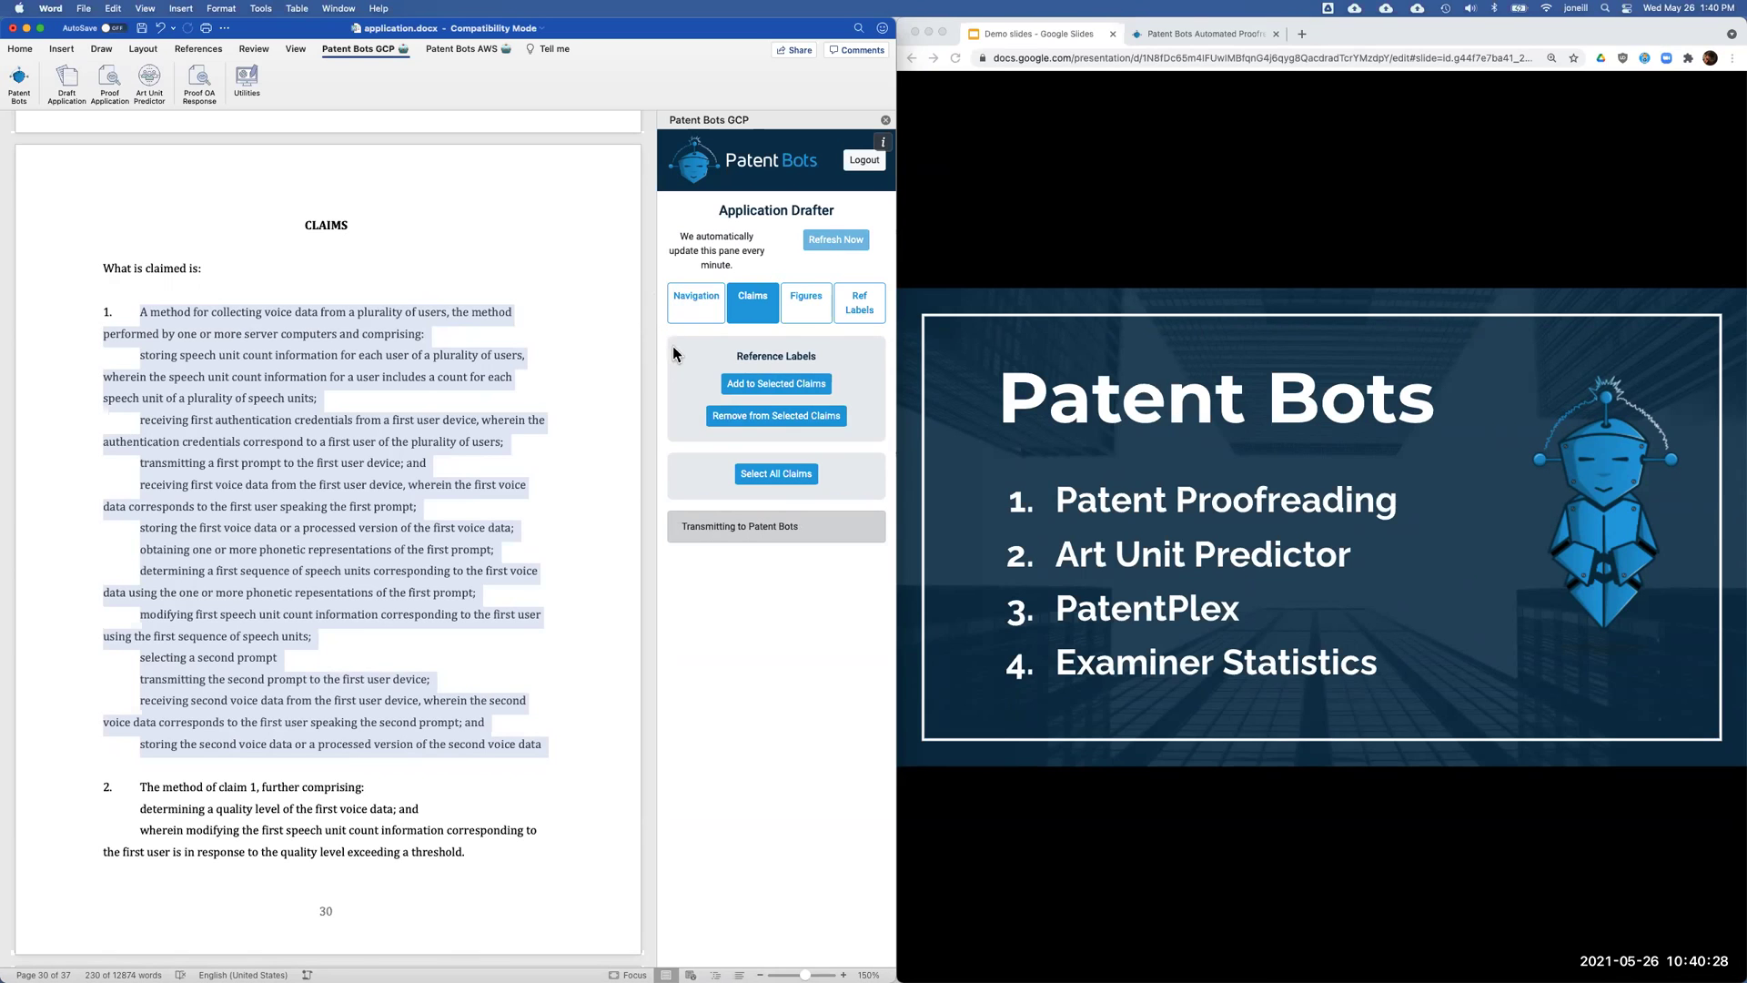
Add reference numerals to all claims, giving server (110) and first prompt (3320) in claim 1
{"action": "left_click", "coordinate": [765, 481]}
{"action": "scroll", "coordinate": [446, 448], "scroll_direction": "down", "scroll_amount": 5}
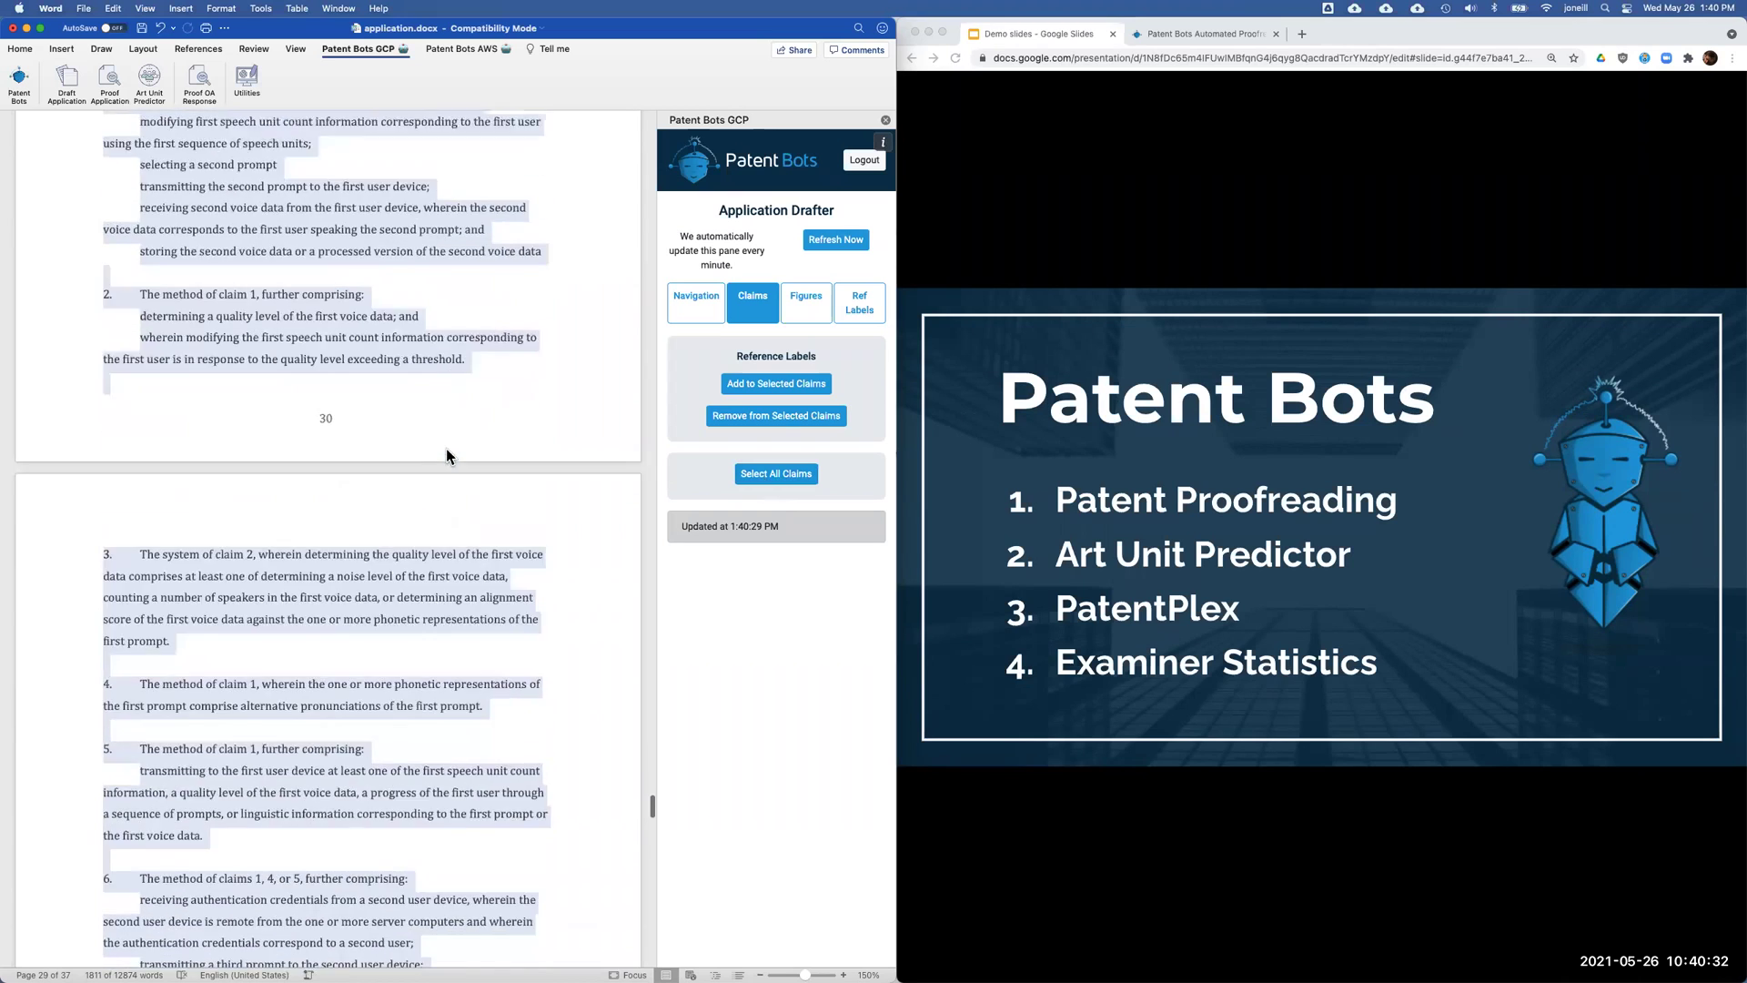
{"action": "left_click", "coordinate": [751, 386]}
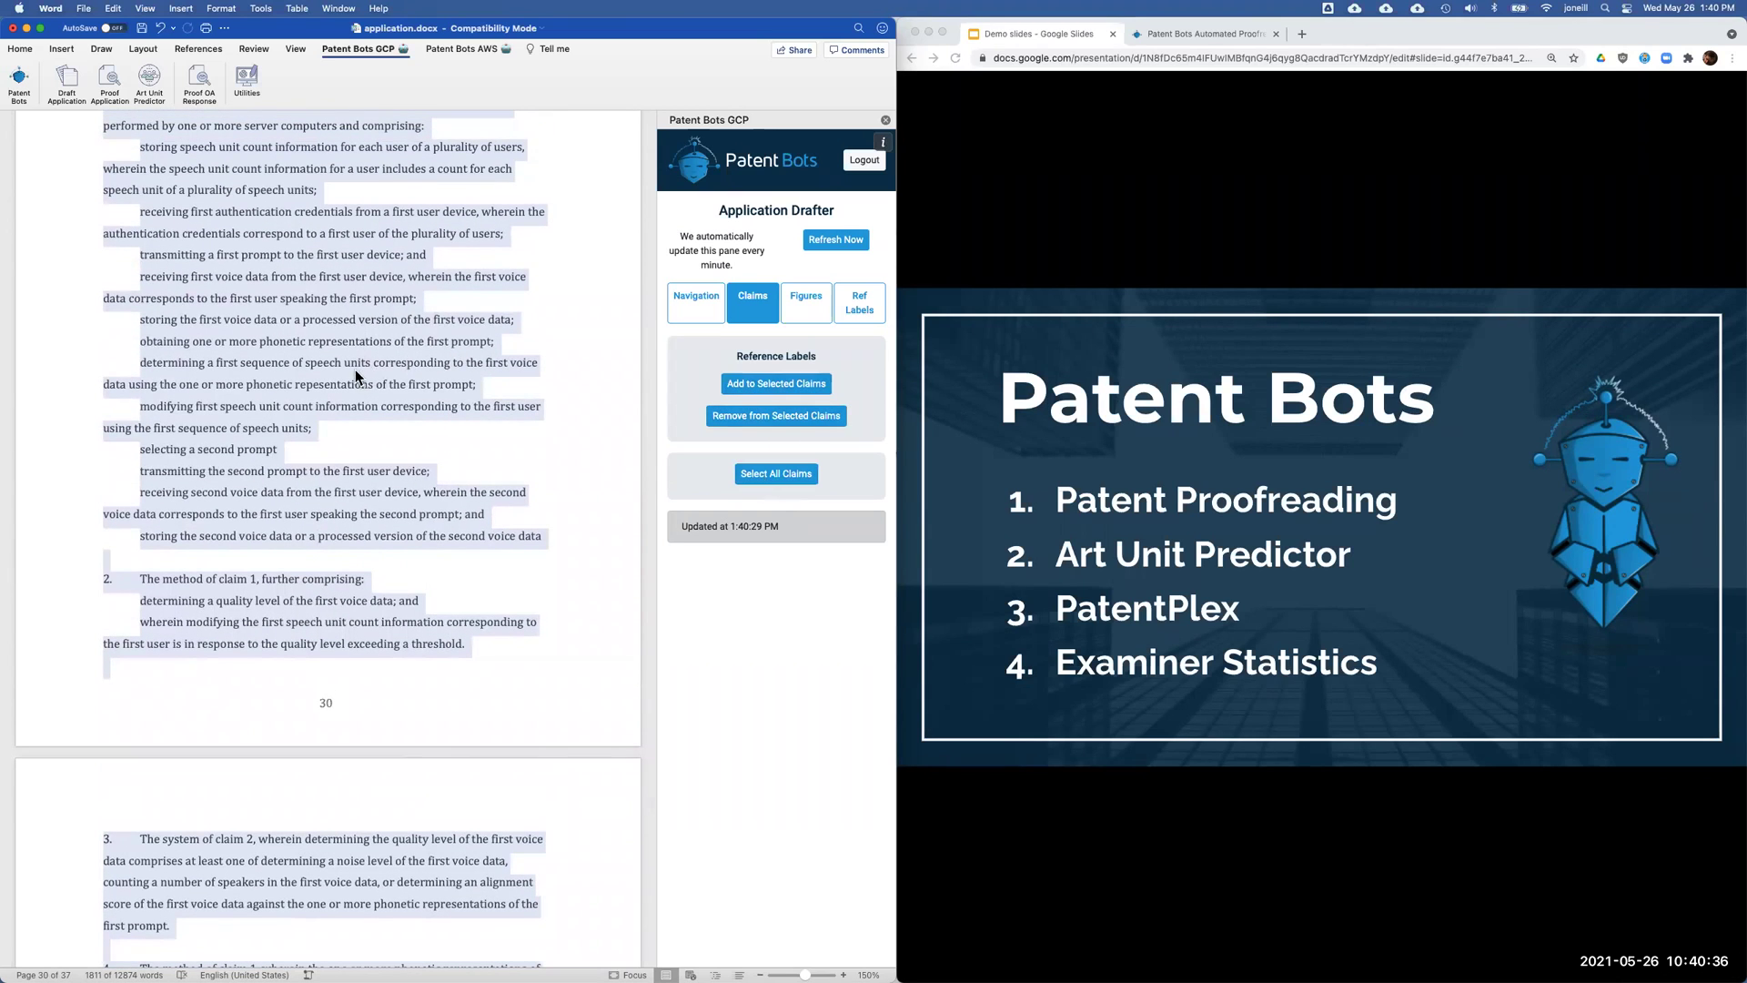
{"action": "scroll", "coordinate": [355, 375], "scroll_direction": "up", "scroll_amount": 4}
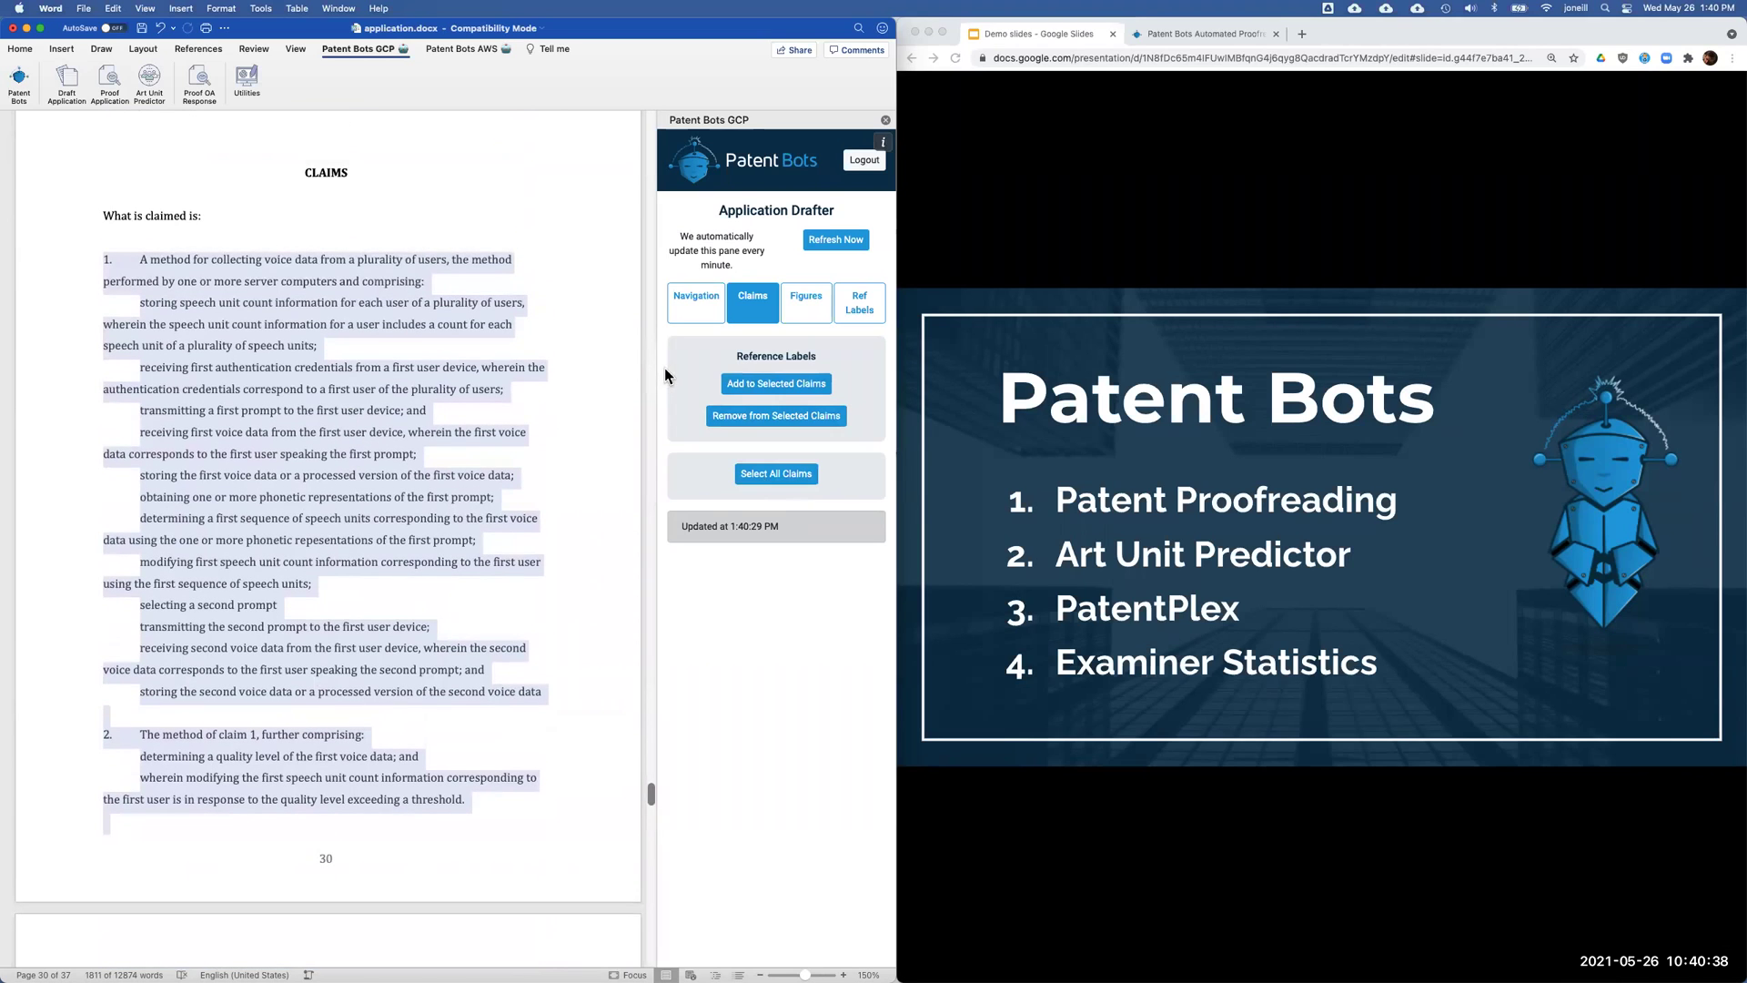
{"action": "left_click", "coordinate": [434, 386]}
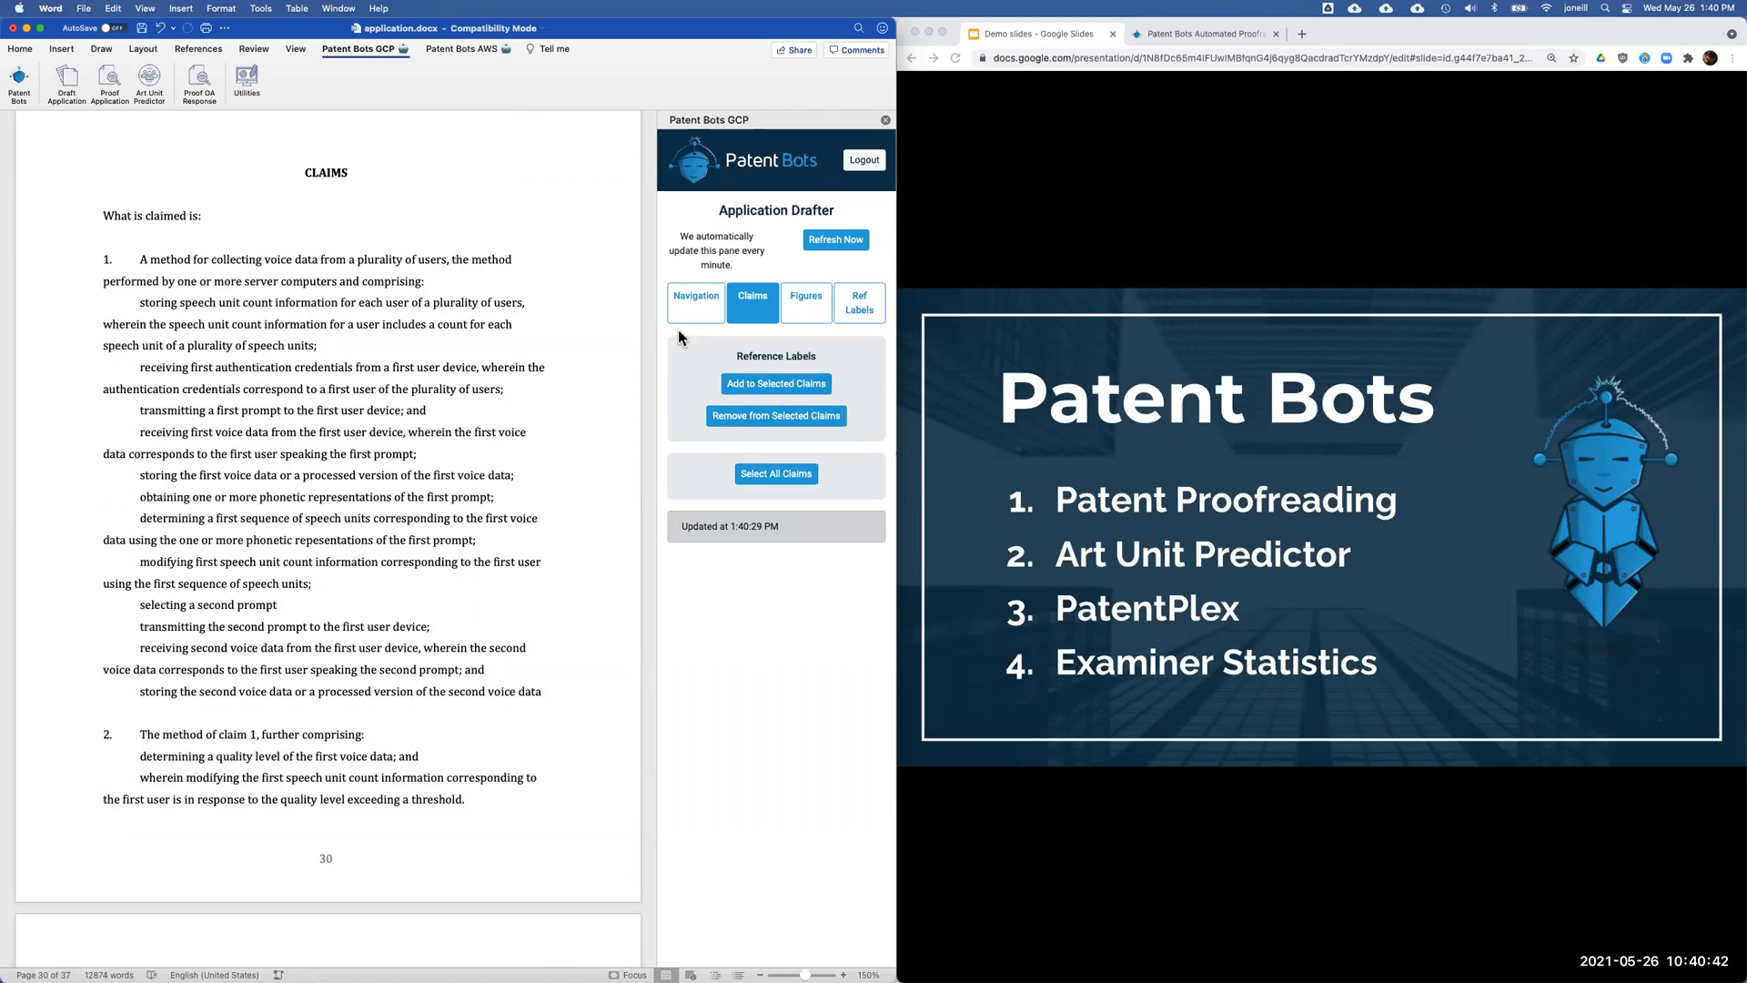
Return the drafting pane to its section Navigation list
{"action": "double_click", "coordinate": [732, 210]}
{"action": "left_click_drag", "start_coordinate": [799, 206], "coordinate": [833, 209]}
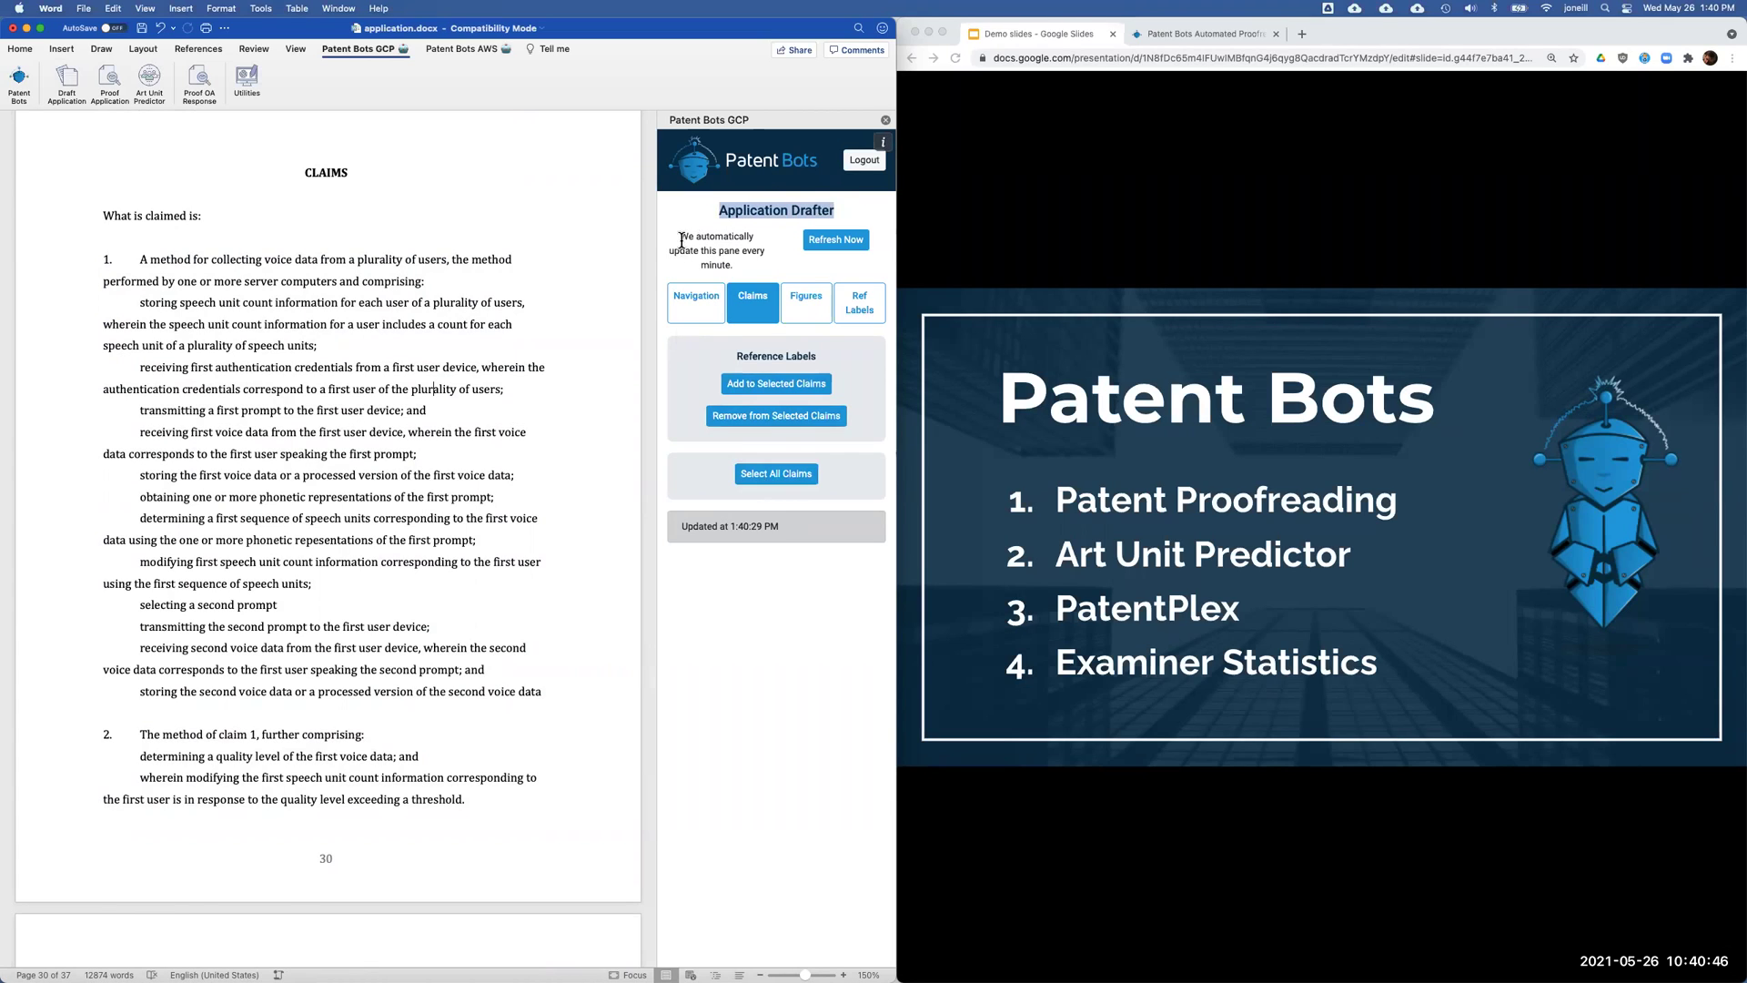
{"action": "left_click", "coordinate": [759, 655]}
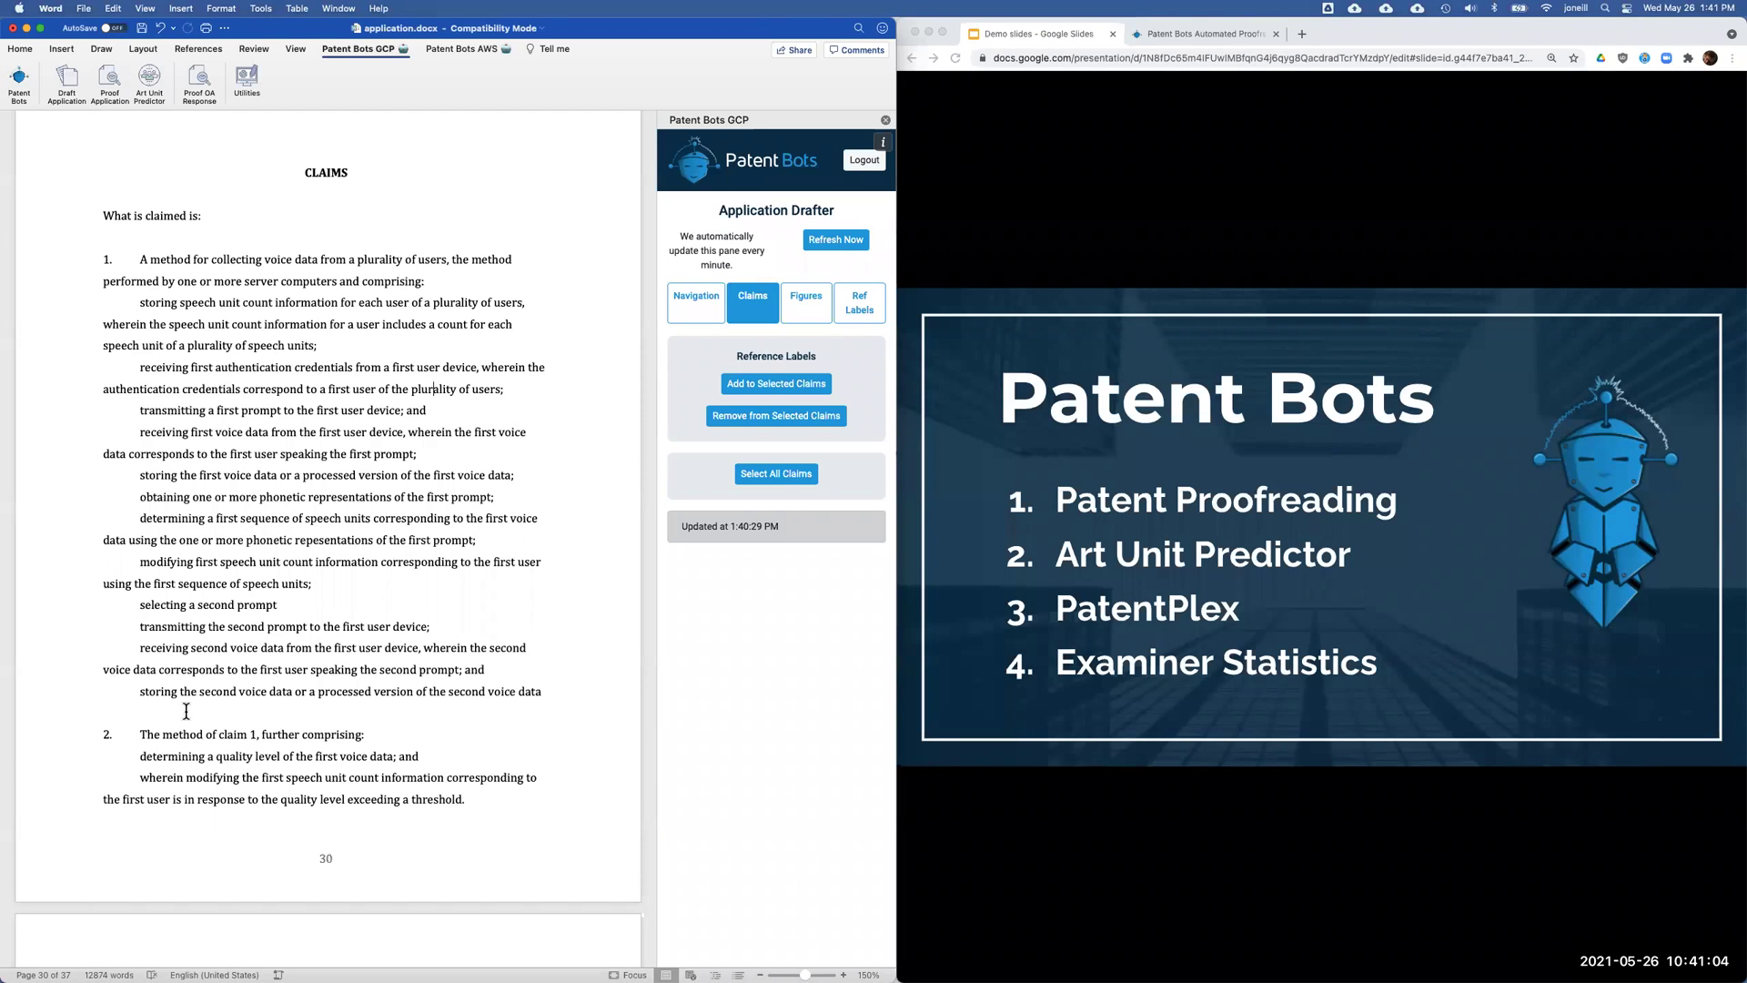
{"action": "left_click", "coordinate": [698, 307]}
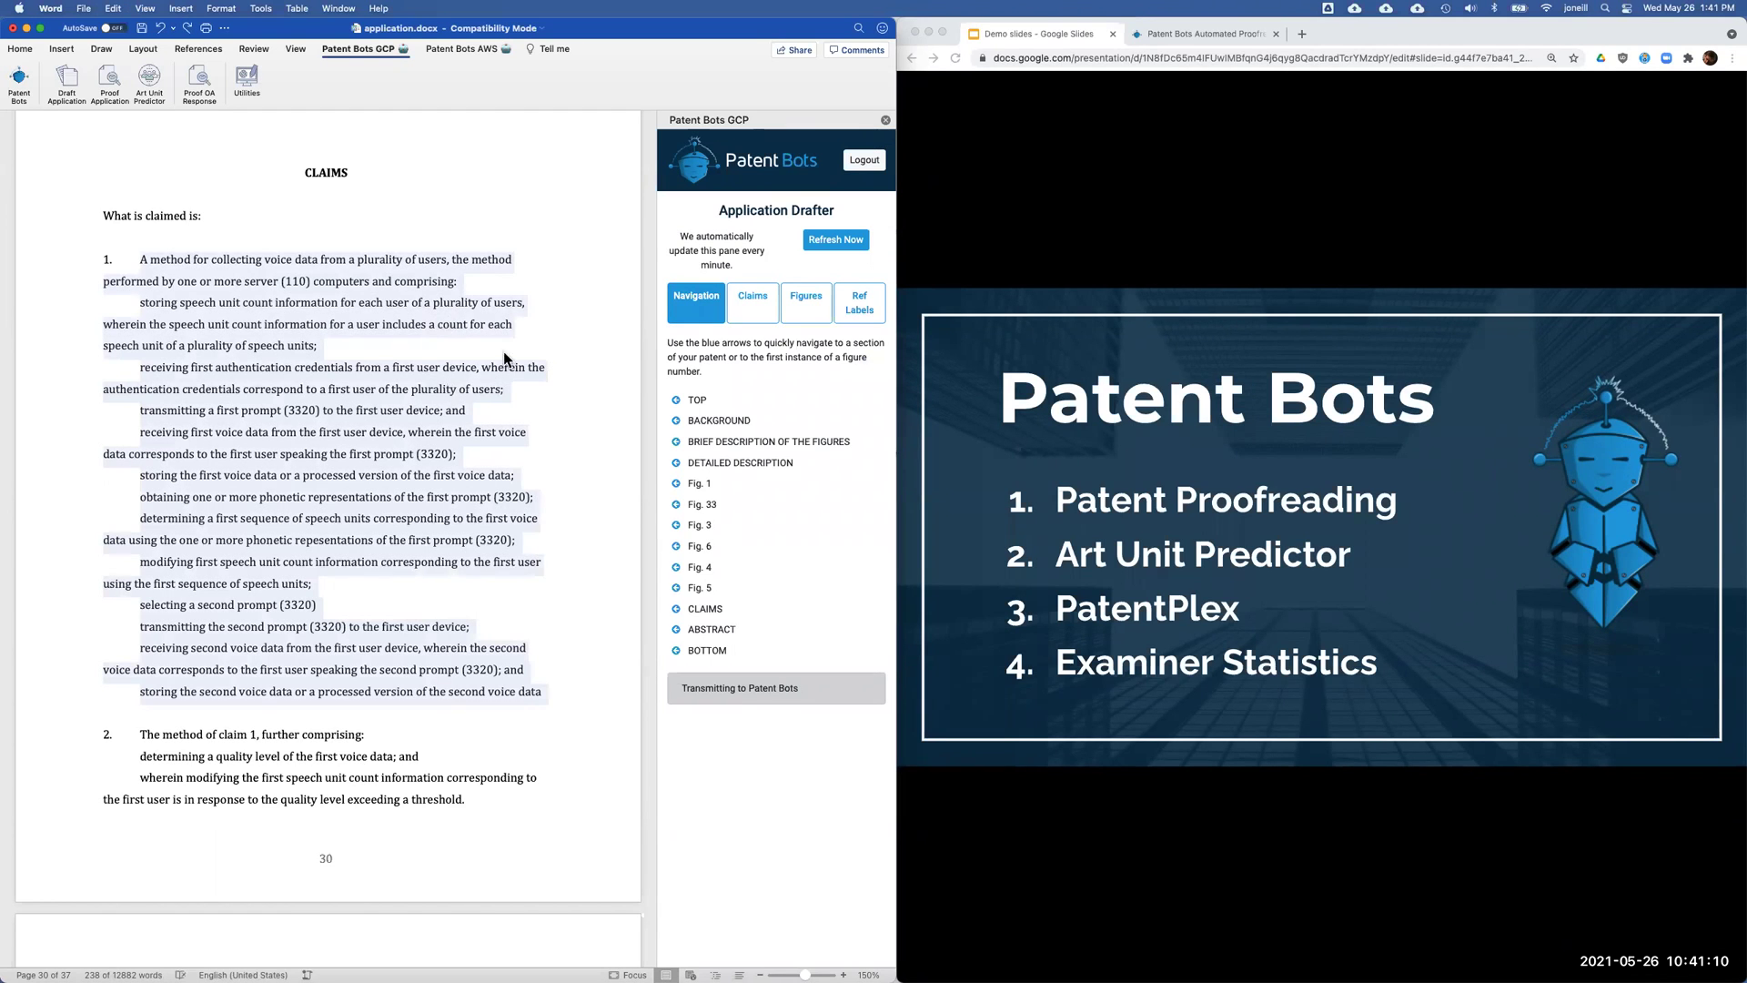
Refresh the Patent Bots pane, jump to BRIEF DESCRIPTION OF THE FIGURES, and review the Fig. 1–Fig. 6 descriptions
{"action": "left_click", "coordinate": [830, 239]}
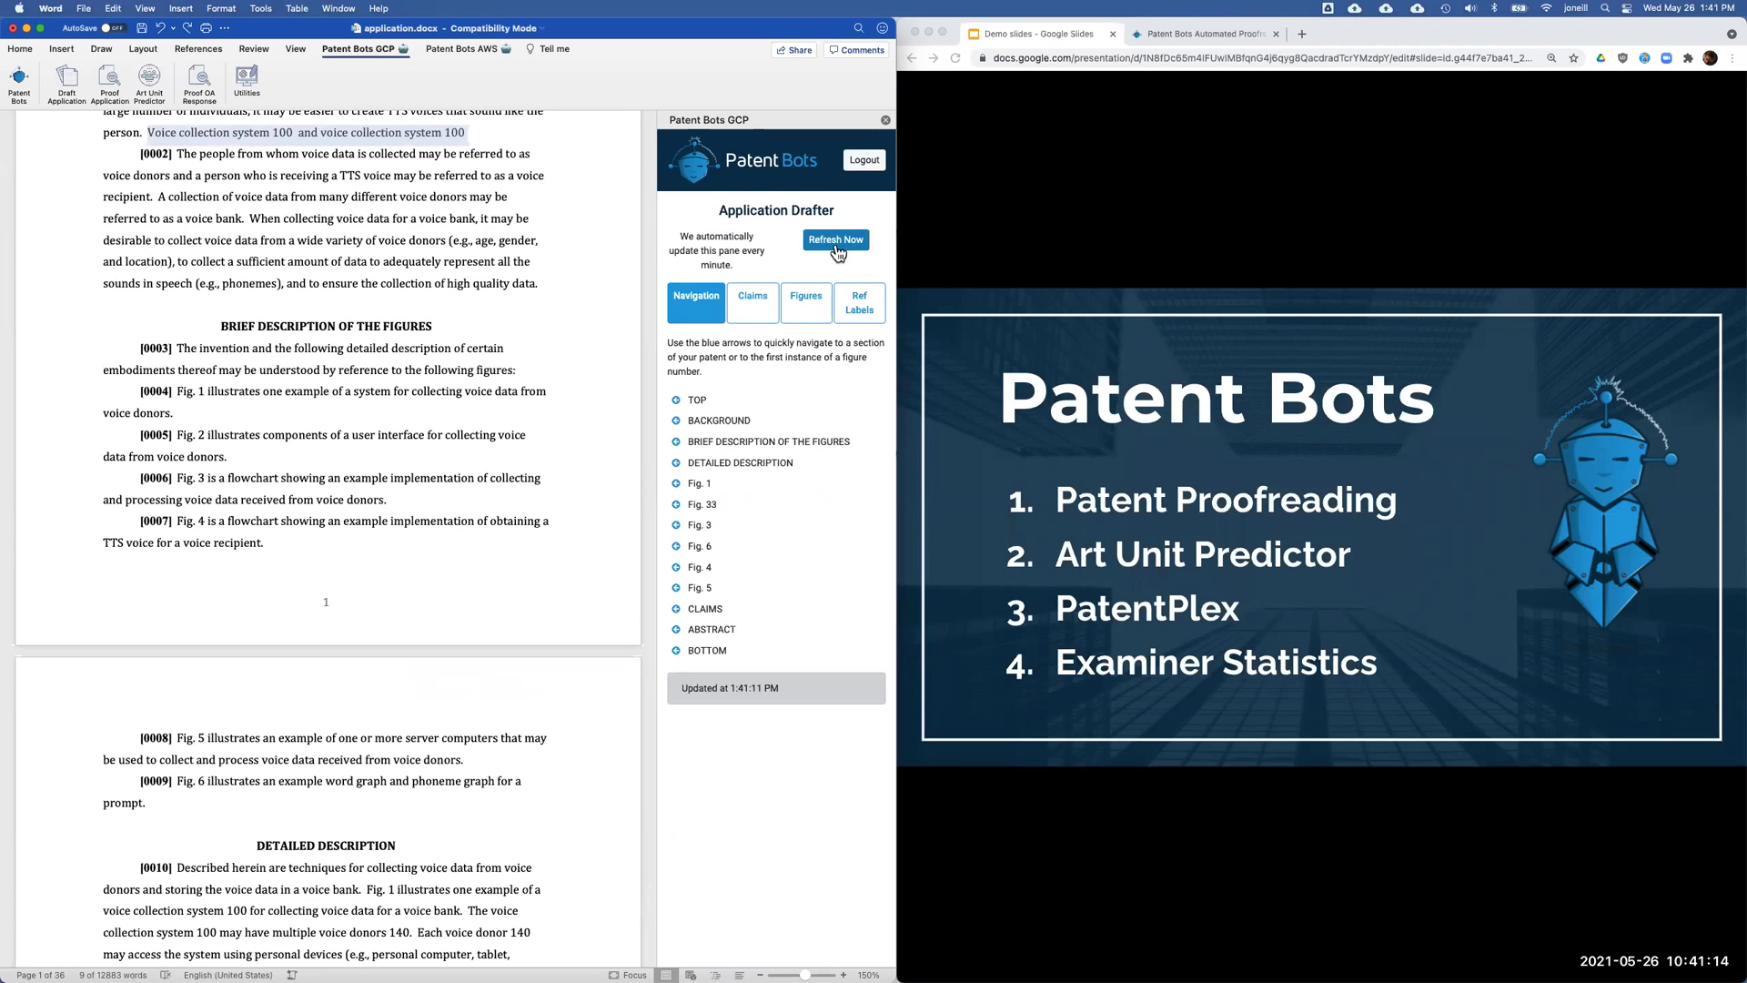
{"action": "left_click", "coordinate": [836, 241]}
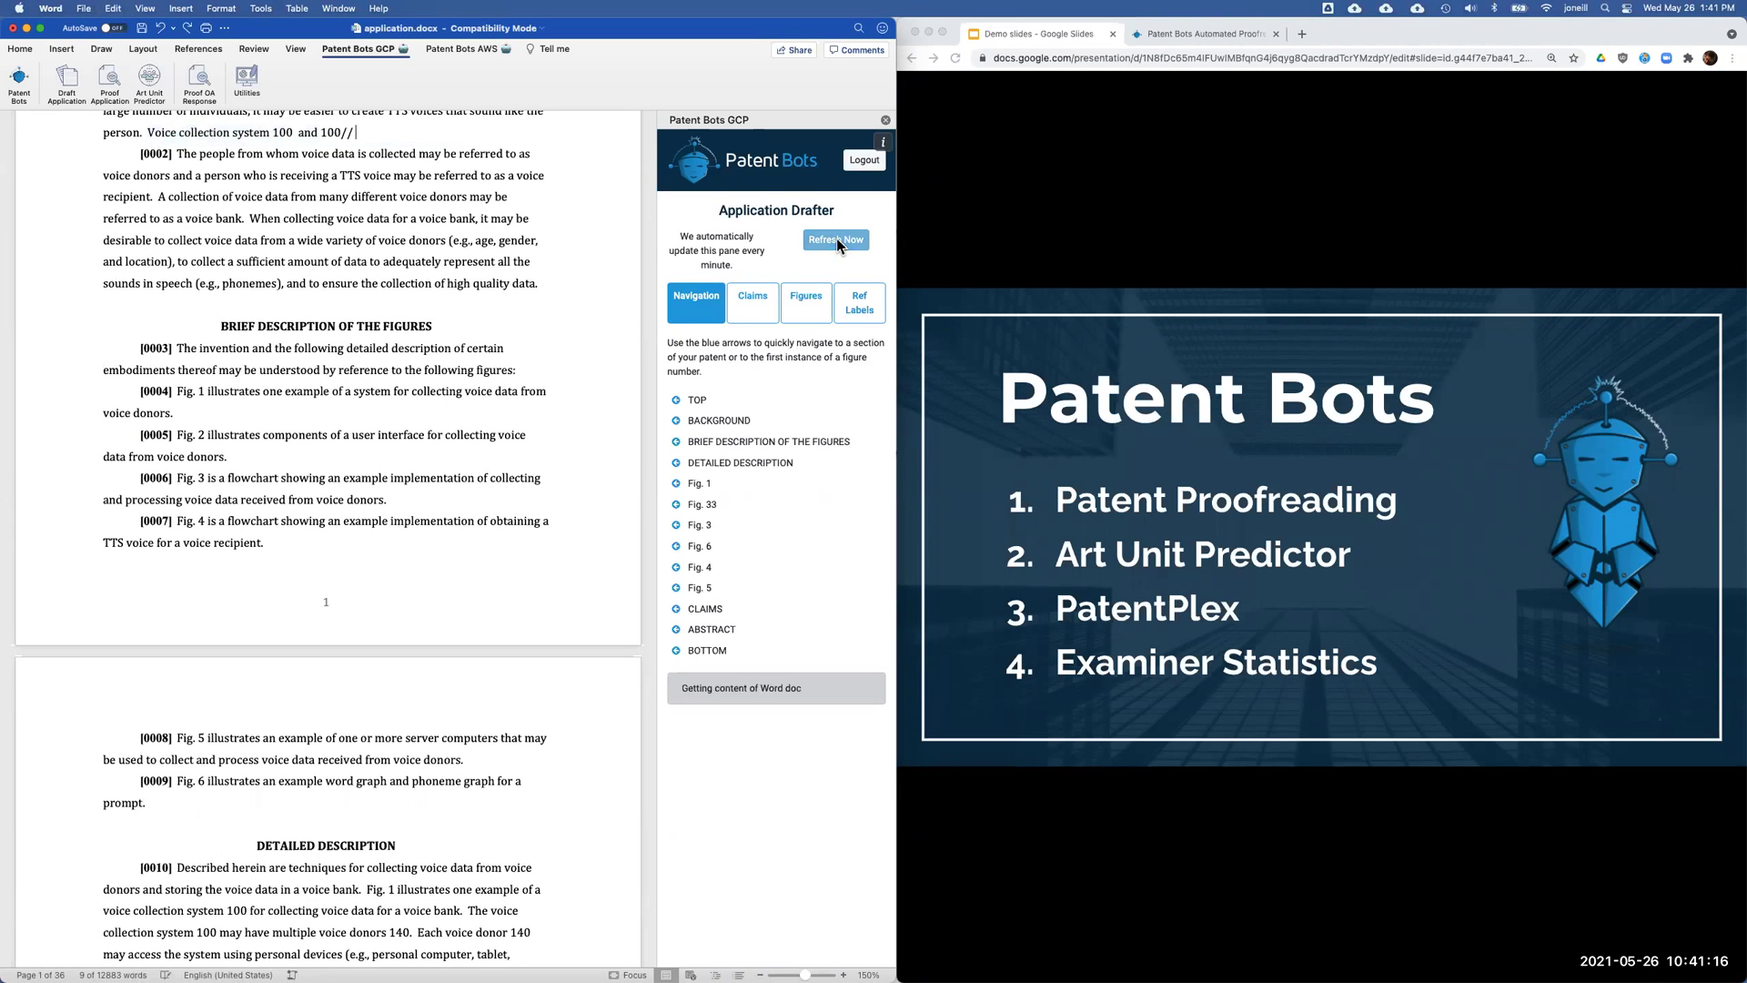
{"action": "left_click", "coordinate": [676, 442]}
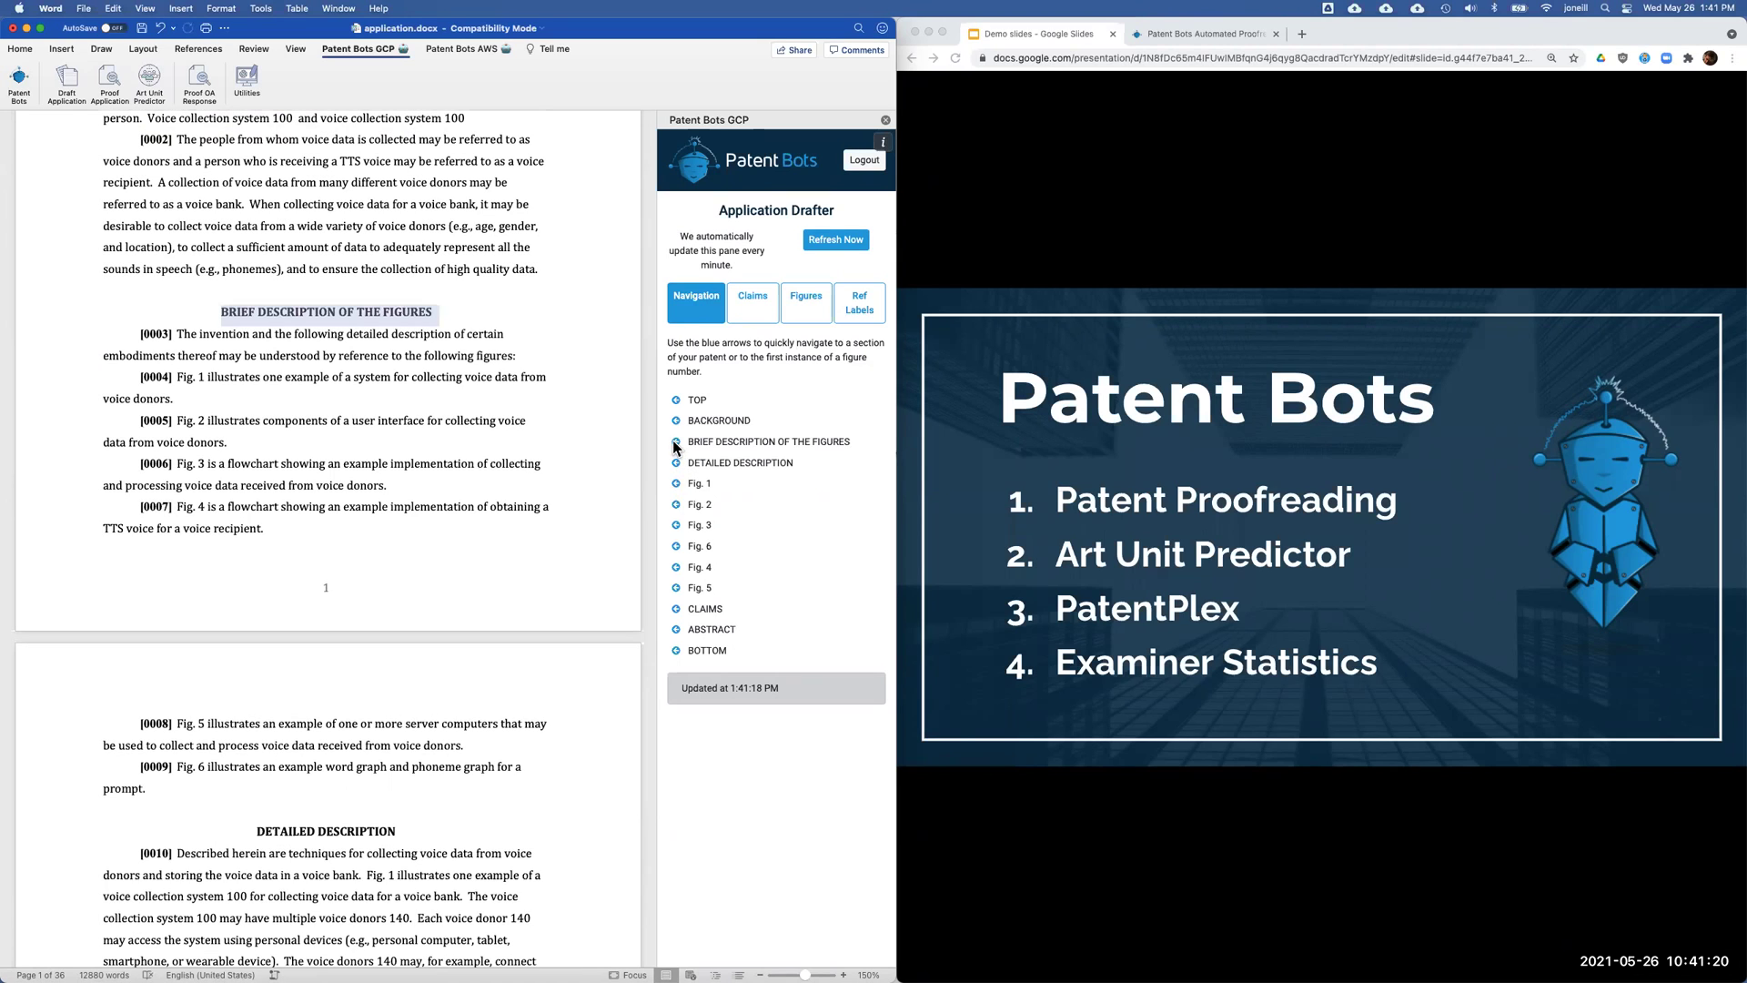
{"action": "scroll", "coordinate": [364, 329], "scroll_direction": "down", "scroll_amount": 2}
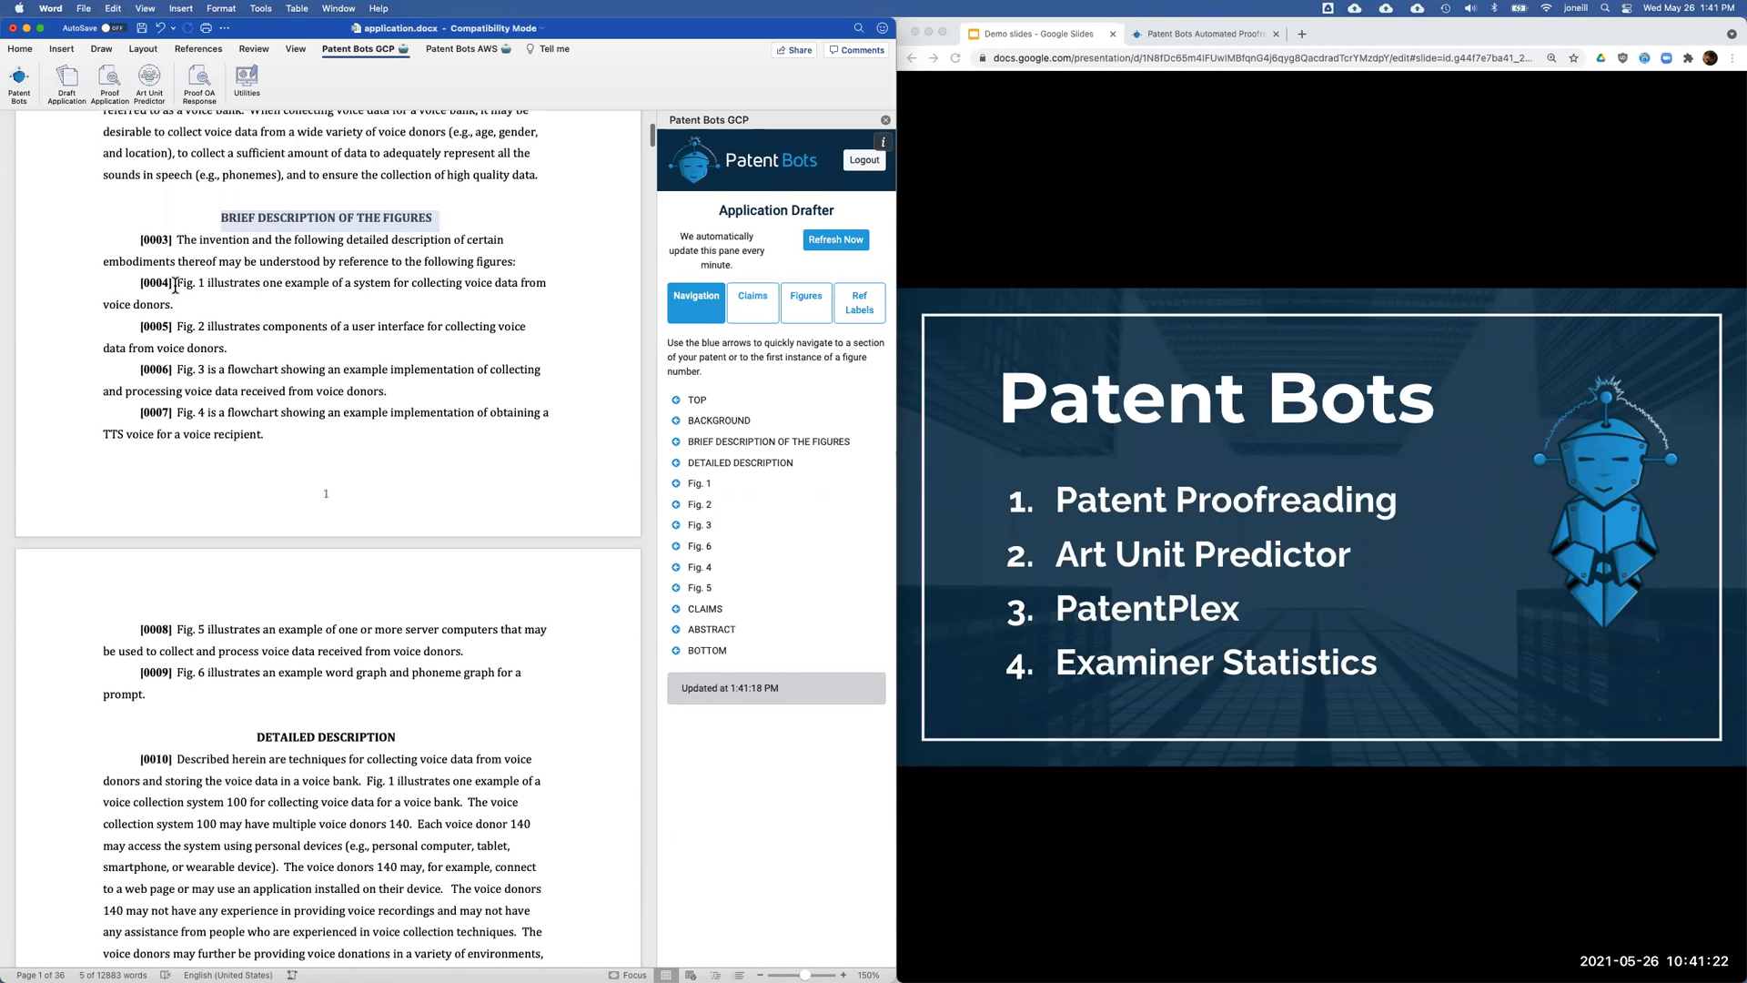
{"action": "left_click_drag", "start_coordinate": [179, 282], "coordinate": [525, 683]}
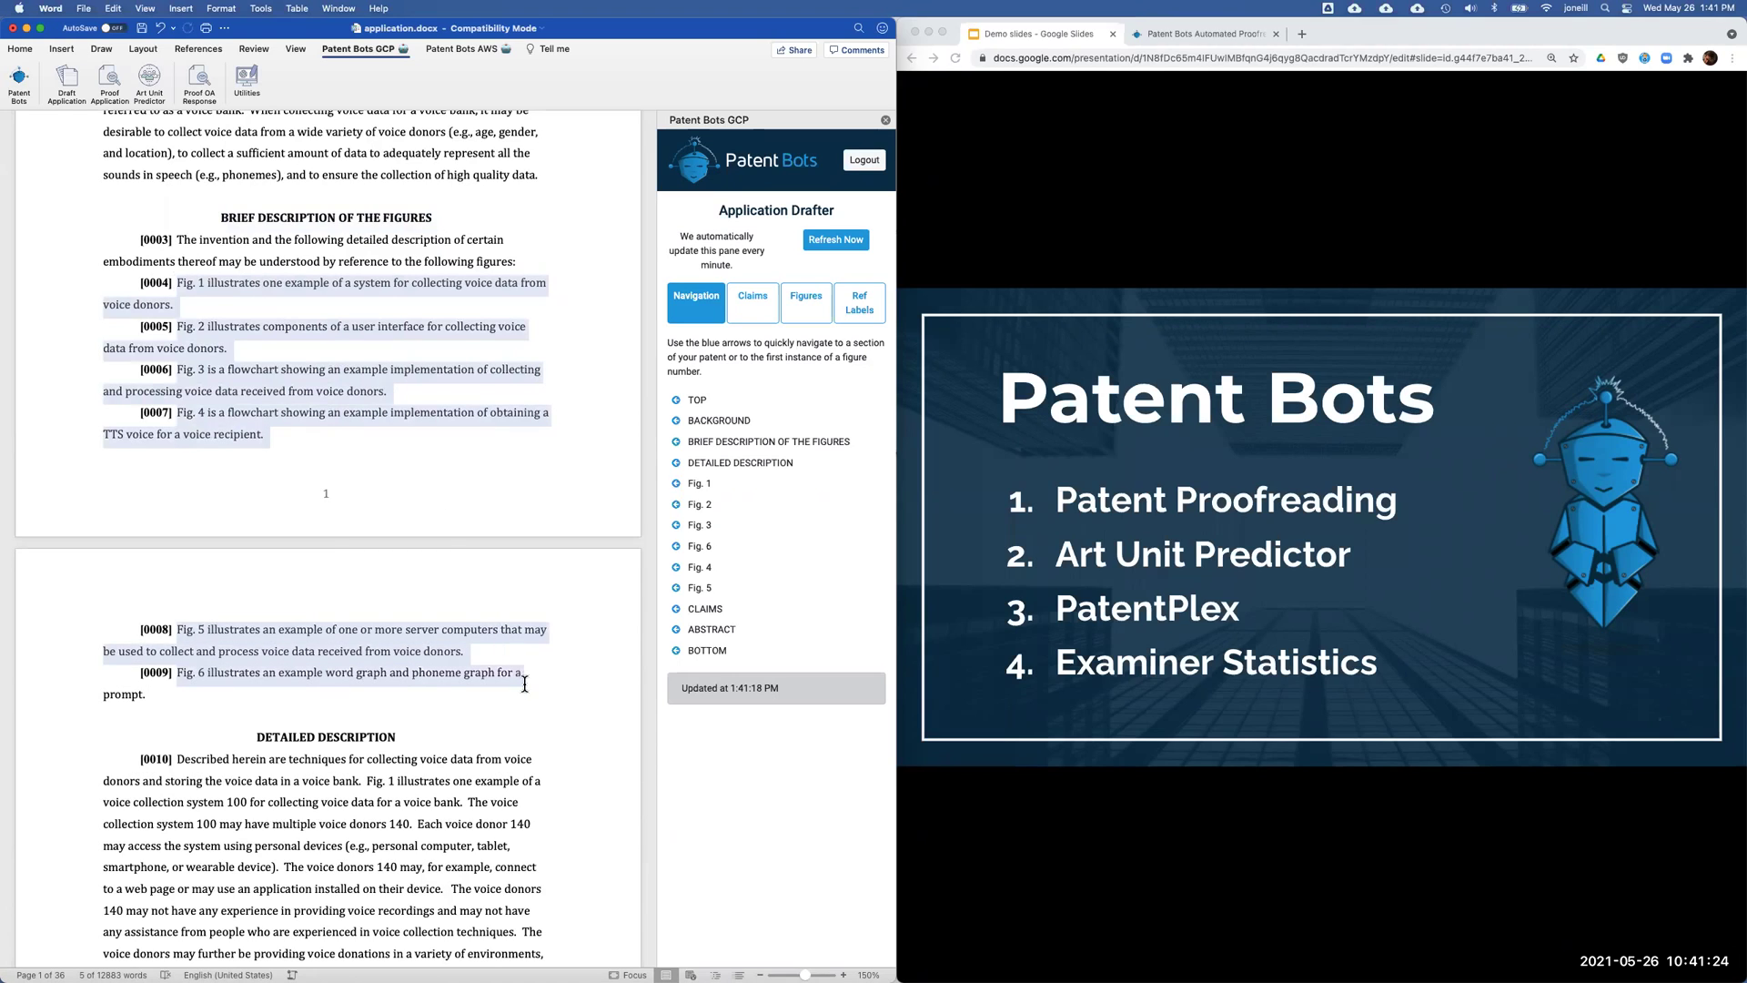
{"action": "left_click", "coordinate": [356, 362]}
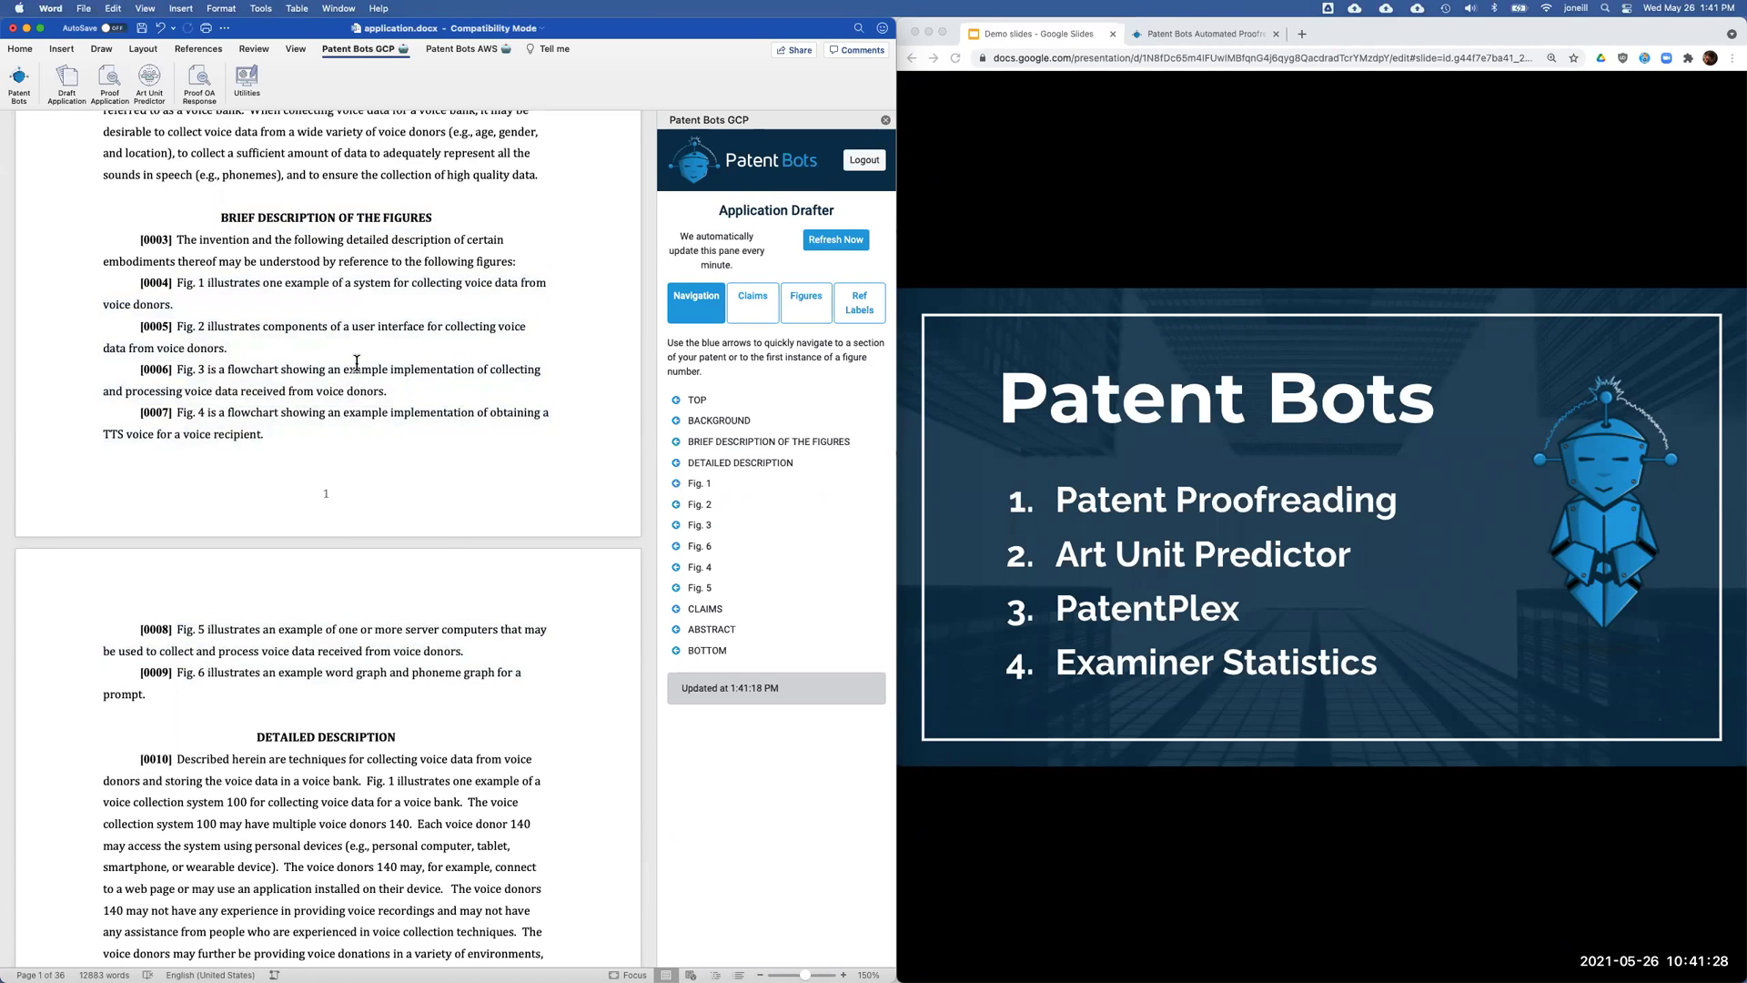